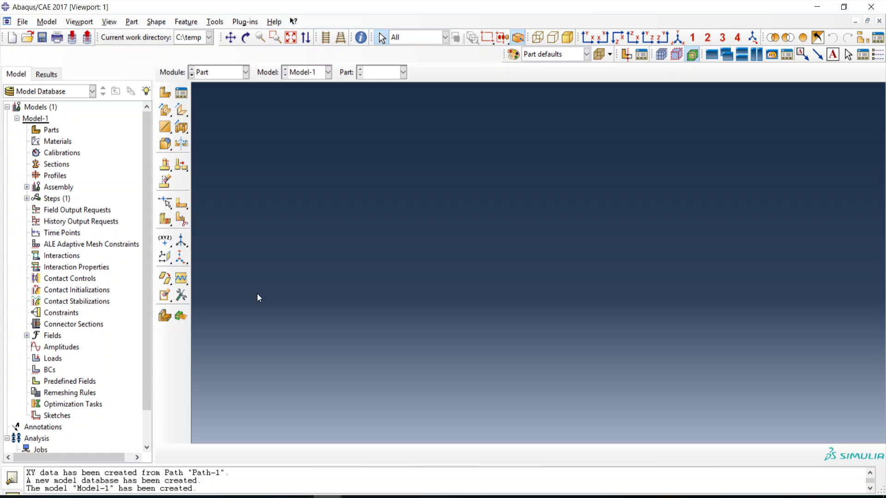
Close the leftover Job-1 Monitor window
mouse_move(328, 497)
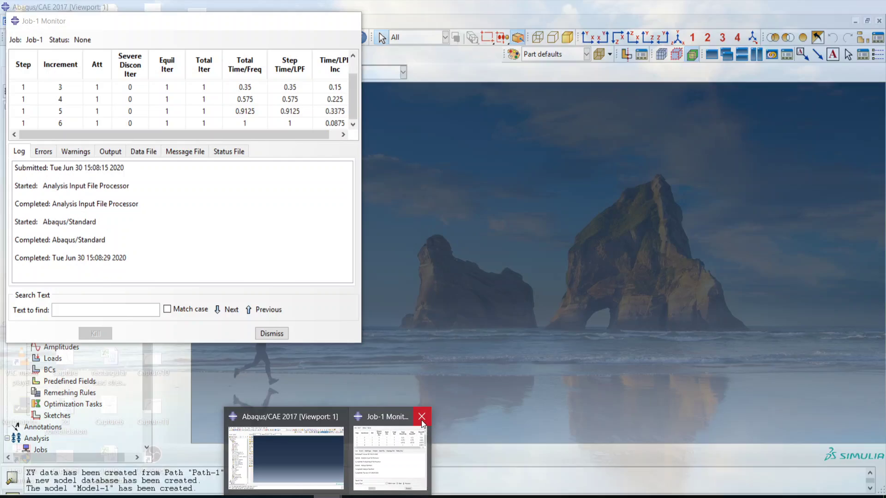
left_click(422, 418)
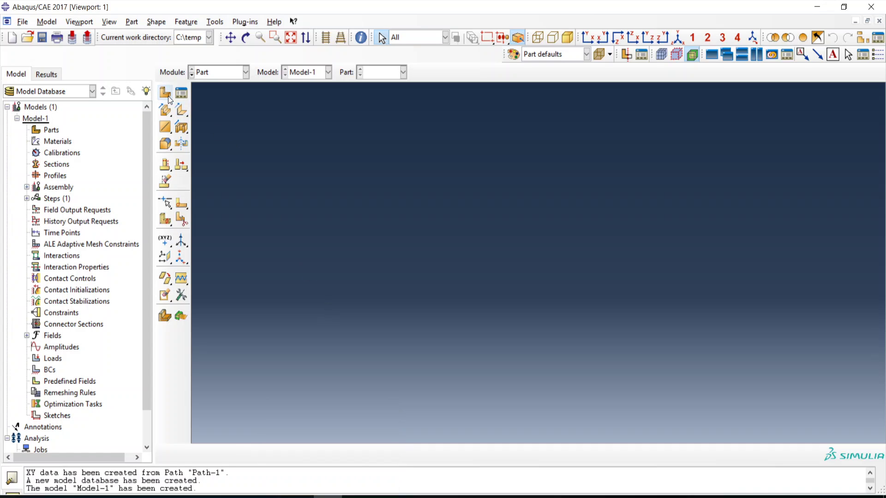
Create a 2D planar deformable shell part named soil with an approximate size of 2
left_click(246, 73)
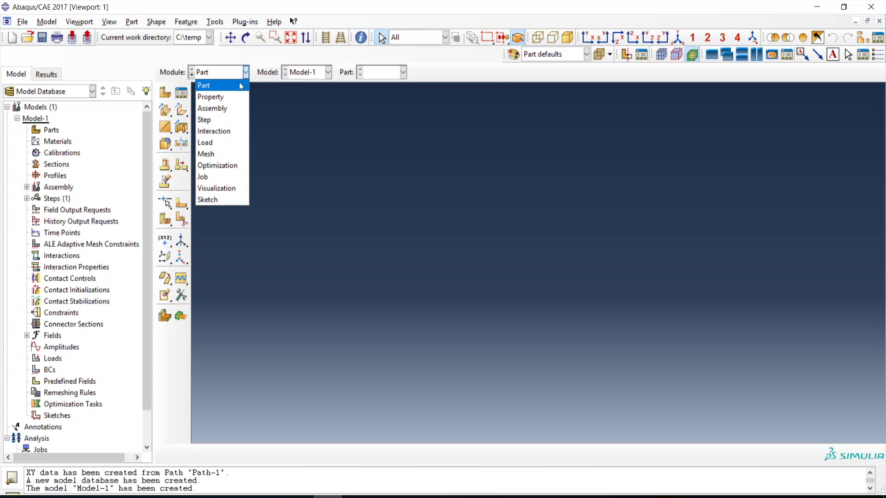
left_click(171, 82)
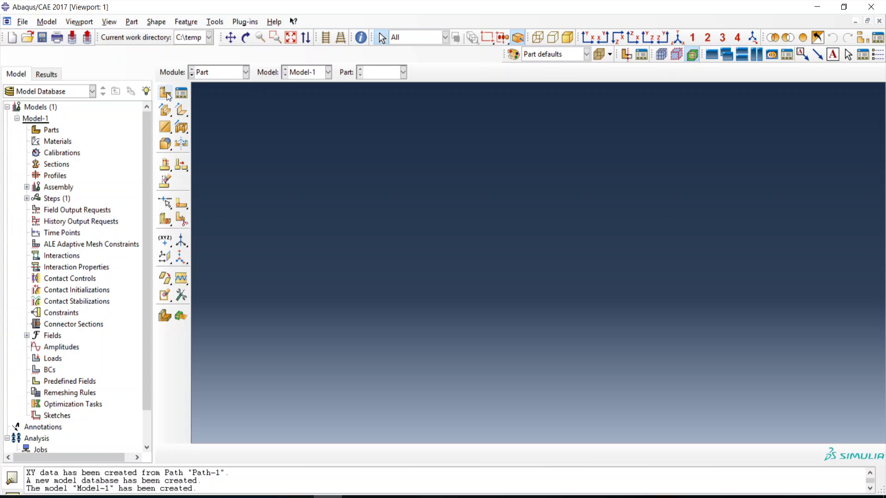
left_click(166, 94)
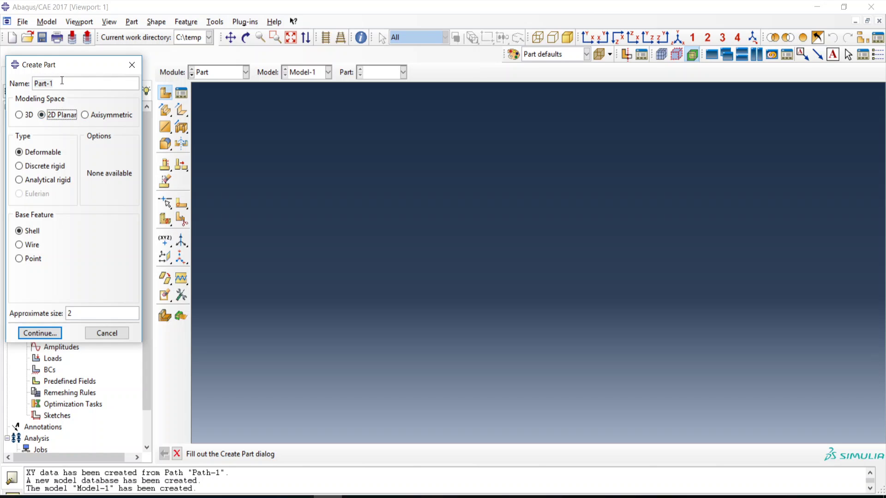
type("soil")
left_click(40, 333)
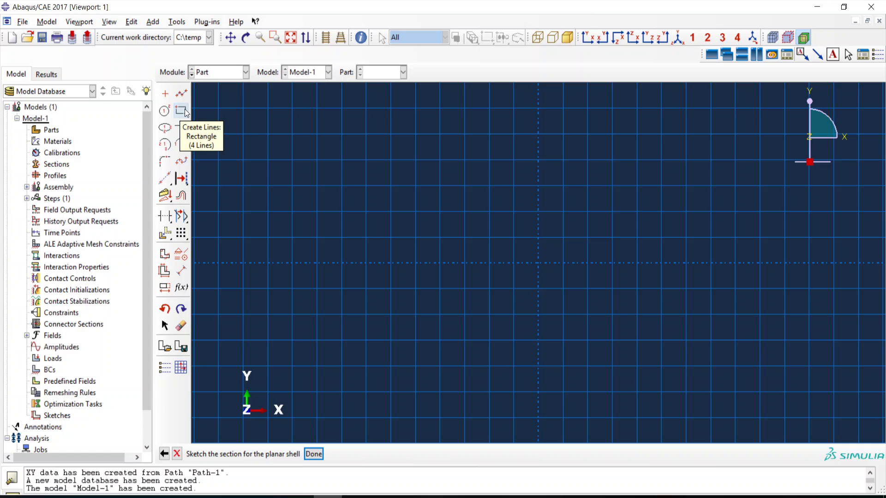
Sketch a rectangle from the origin to 1,2 and finish the sketch to generate the shell part
left_click(181, 110)
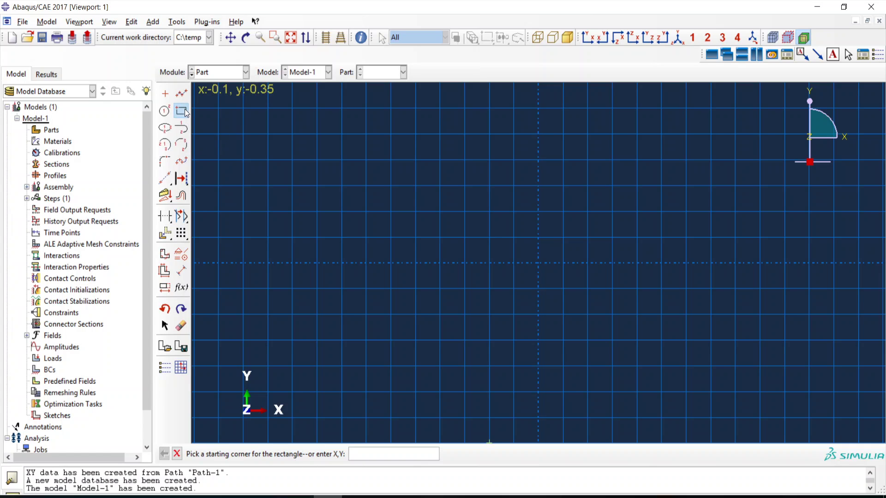
left_click(539, 264)
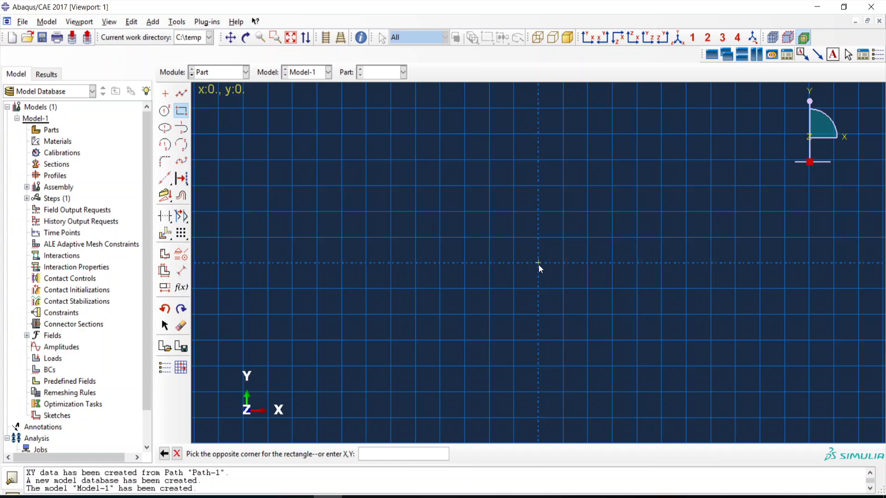
type("1,2")
key("Return")
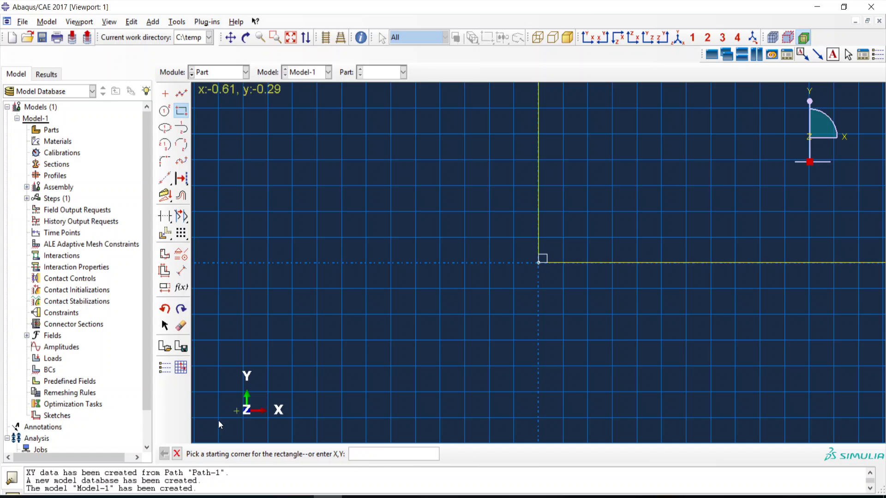
left_click(178, 455)
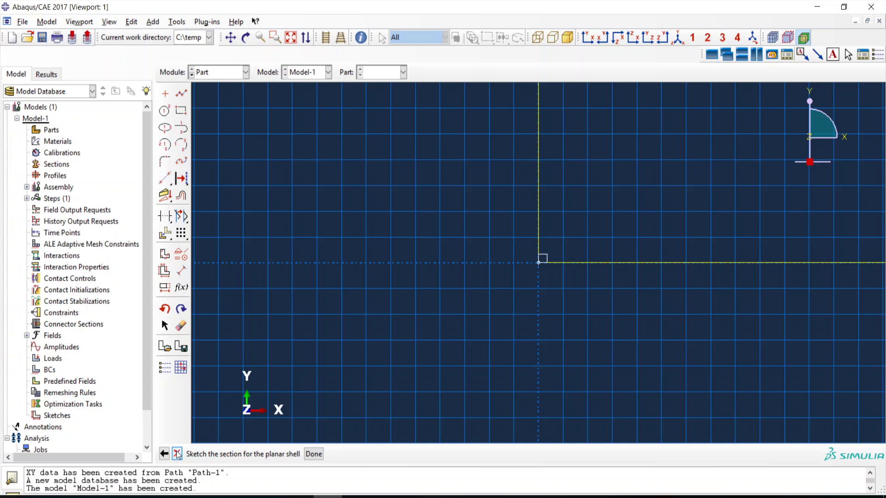
left_click(312, 454)
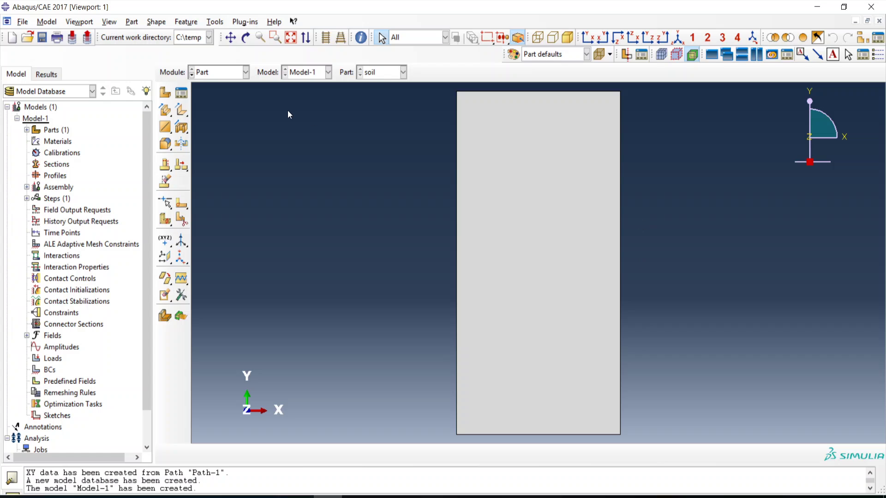
Start a sketched face partition on the soil part and draw a vertical line through its middle from the upper to the lower edge
left_click(216, 22)
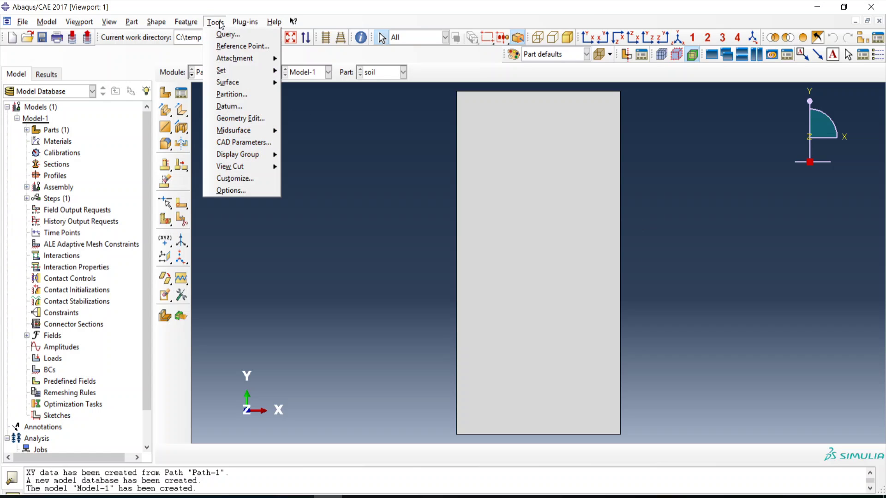
left_click(244, 96)
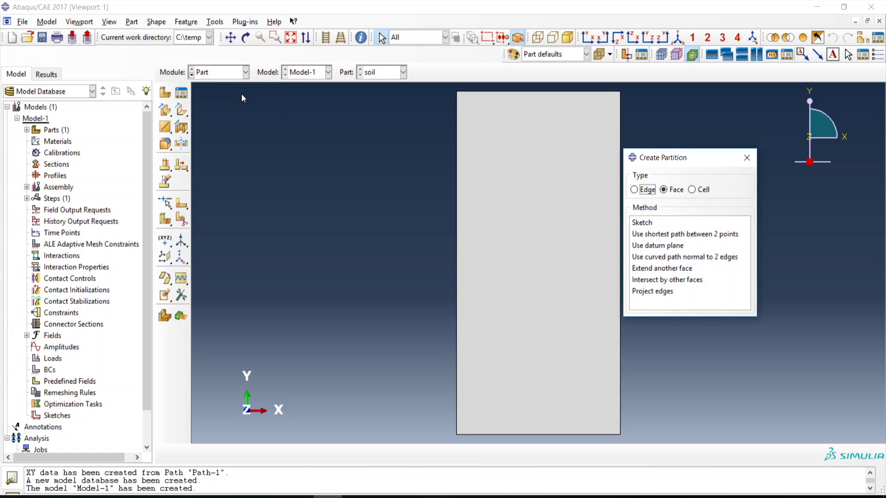
left_click(669, 190)
left_click(648, 222)
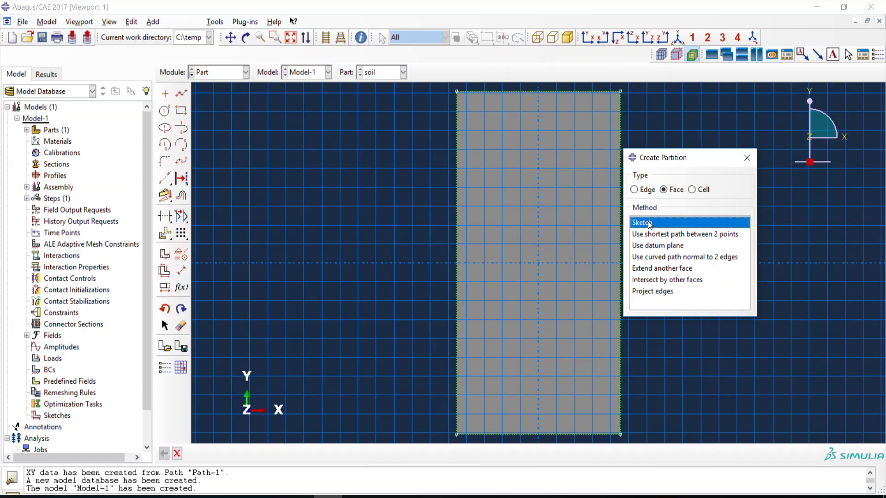
left_click(181, 95)
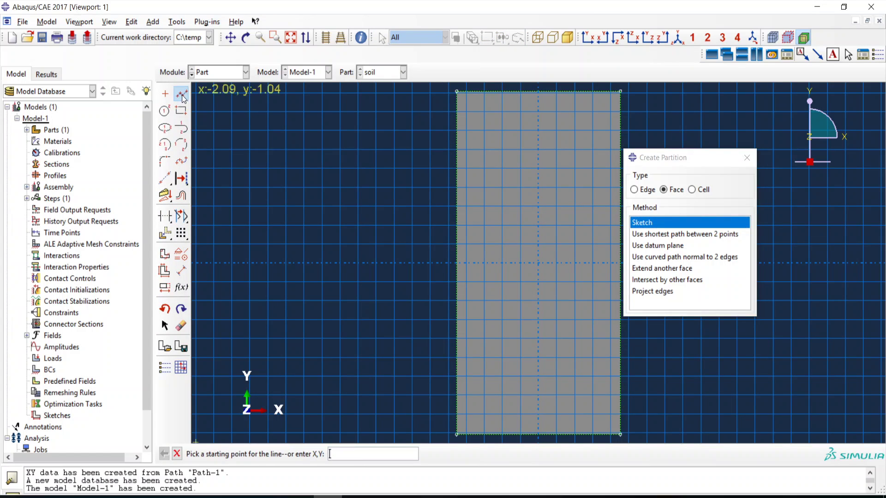
left_click(542, 95)
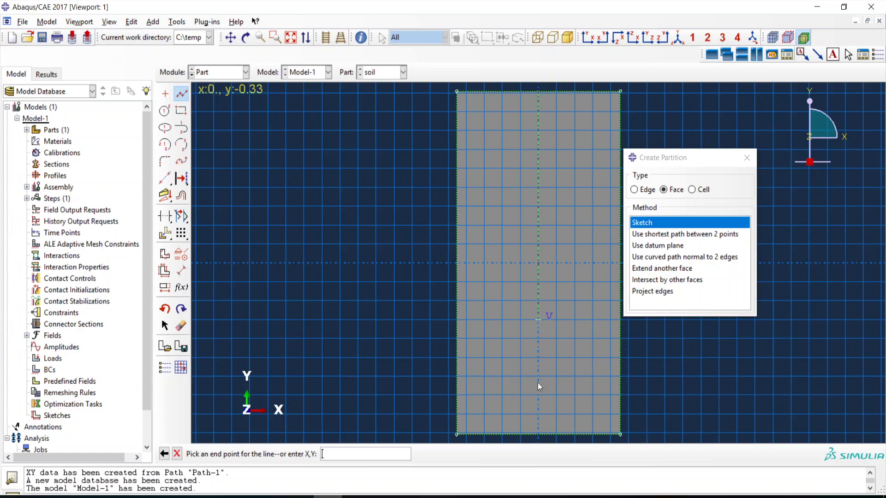
left_click(538, 434)
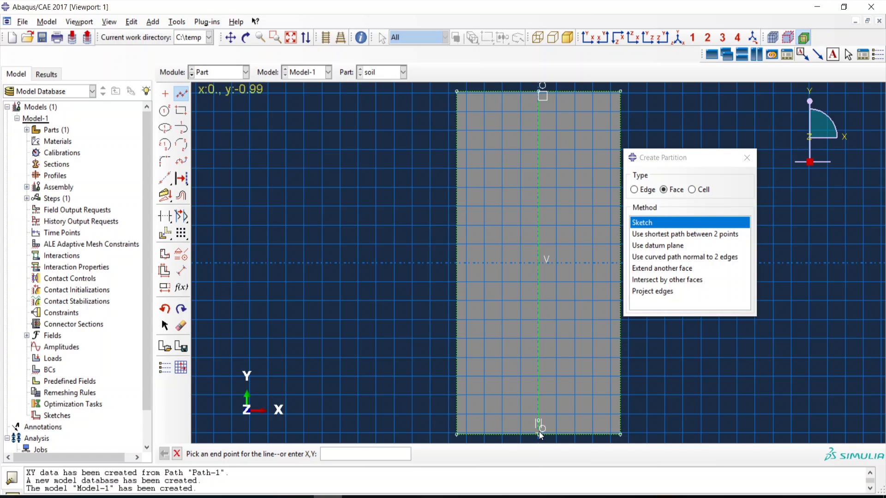
left_click(177, 455)
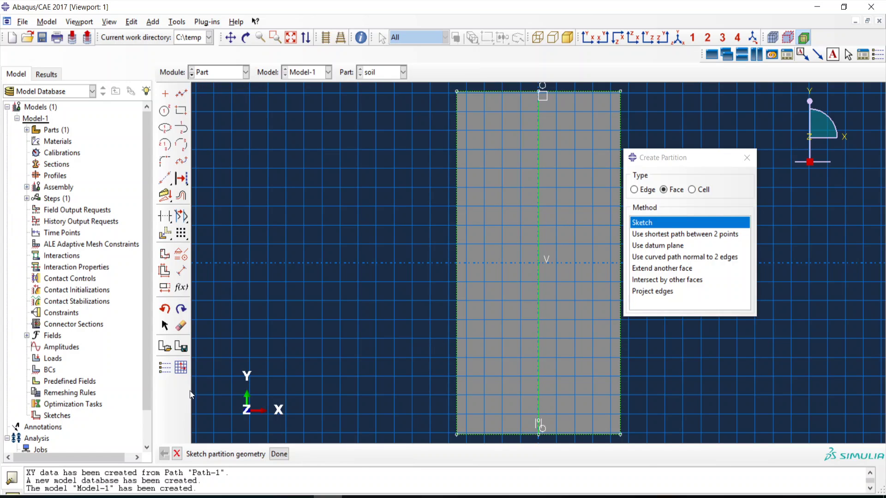
Check the horizontal distance from the face's upper-left corner to the partition line's upper end with a temporary dimension
left_click(182, 267)
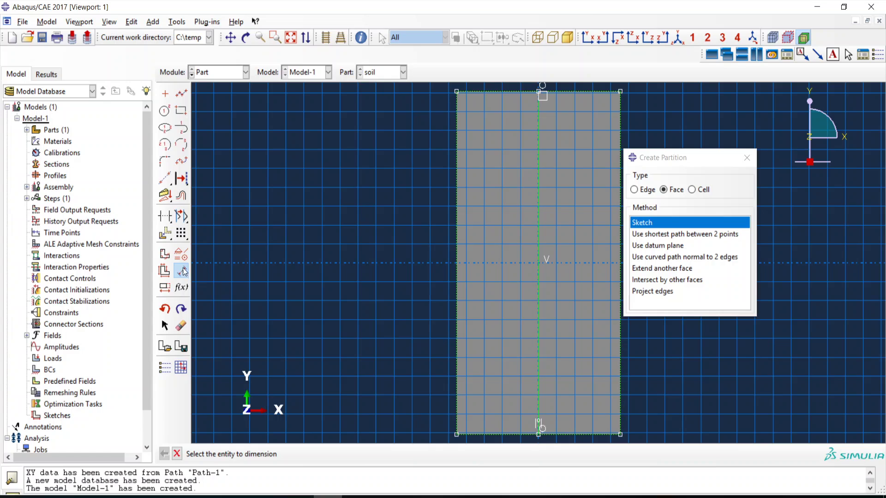
left_click(458, 90)
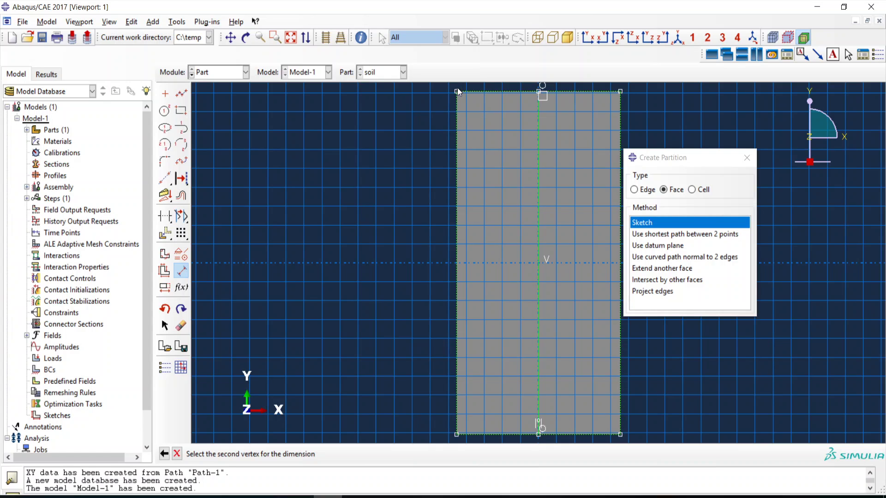
left_click(538, 91)
left_click(528, 159)
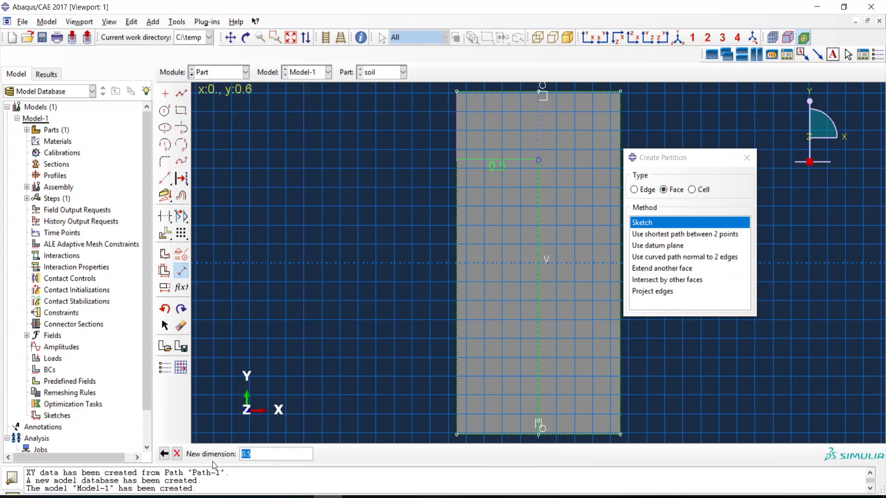
left_click(178, 456)
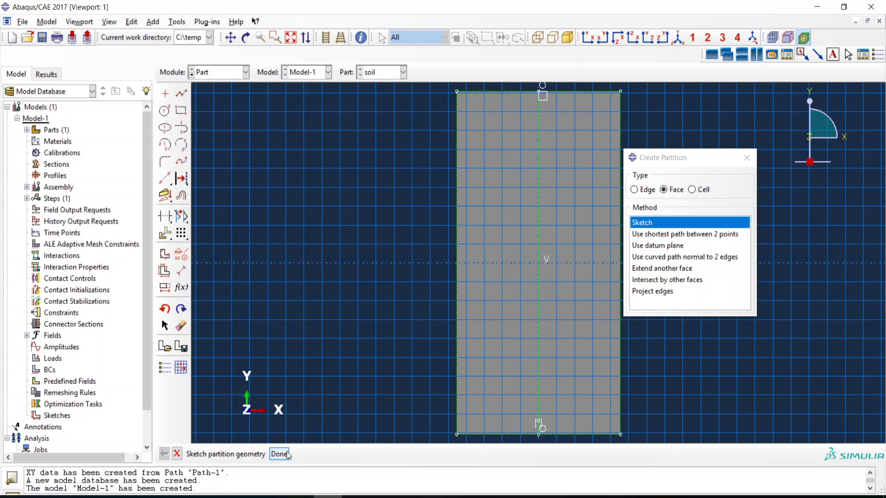
Complete the sketch to split the face along the vertical line, and close the Create Partition dialog
left_click(286, 453)
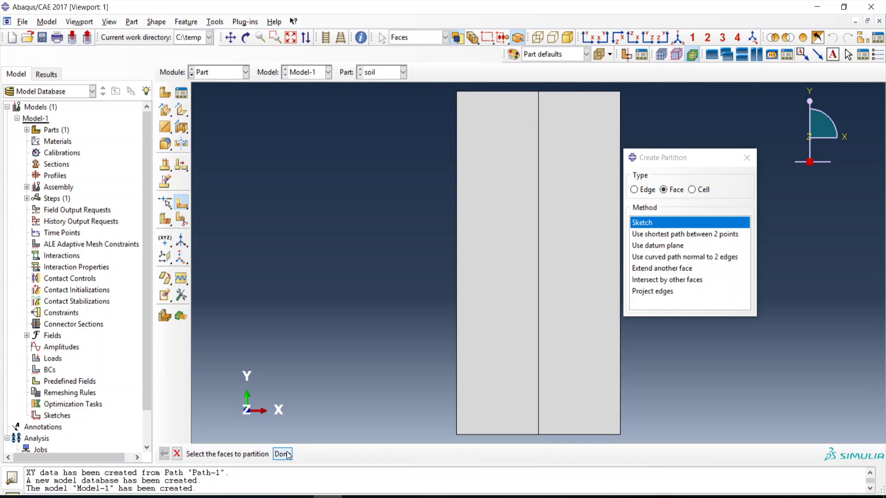
left_click(750, 161)
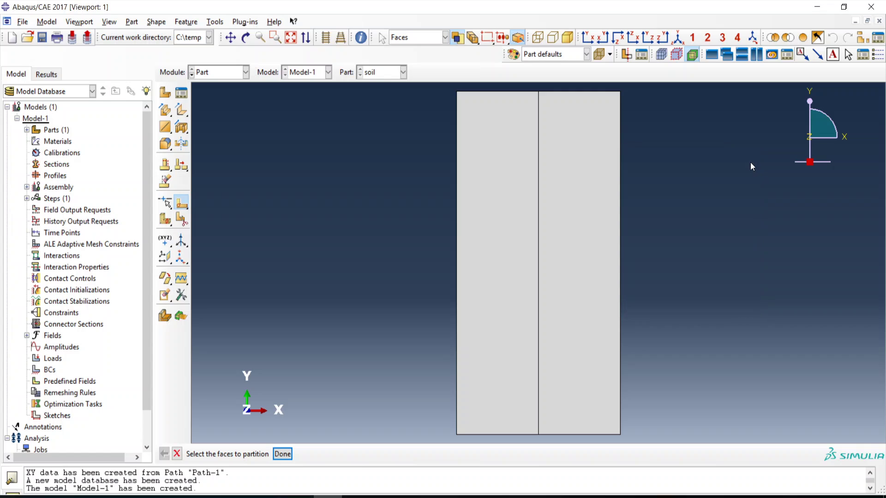
In the Property module, create a material named soil and give it isotropic Elastic behavior
left_click(246, 73)
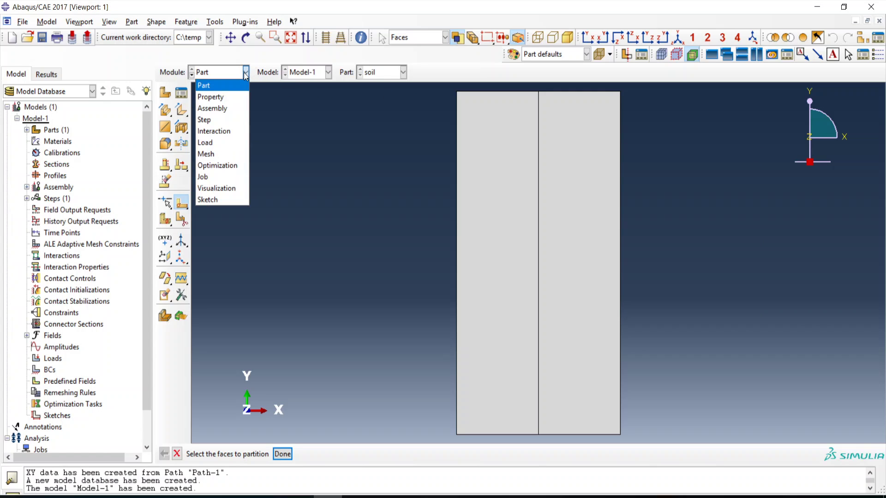
left_click(236, 97)
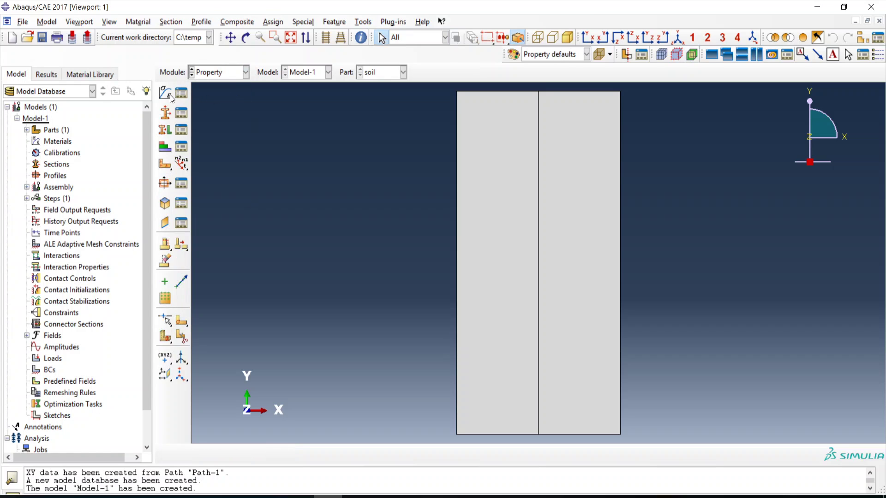
left_click(167, 94)
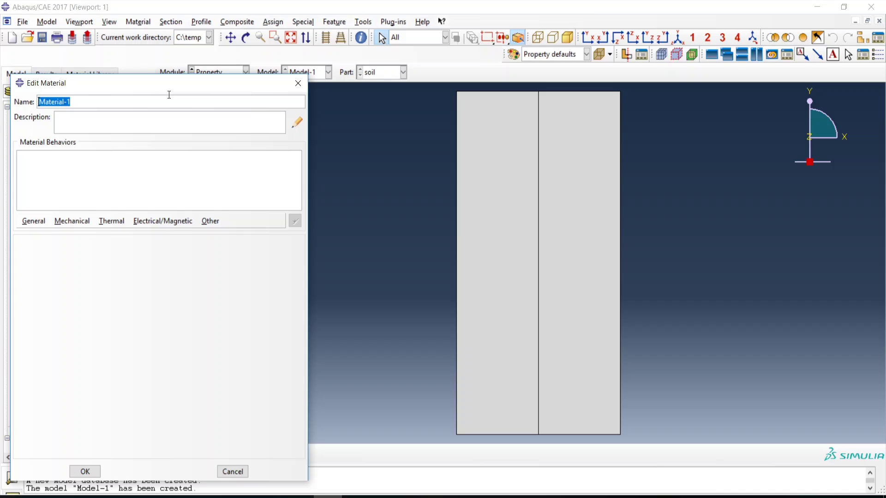
left_click_drag(142, 106, 47, 107)
type("soil")
left_click(65, 222)
mouse_move(107, 239)
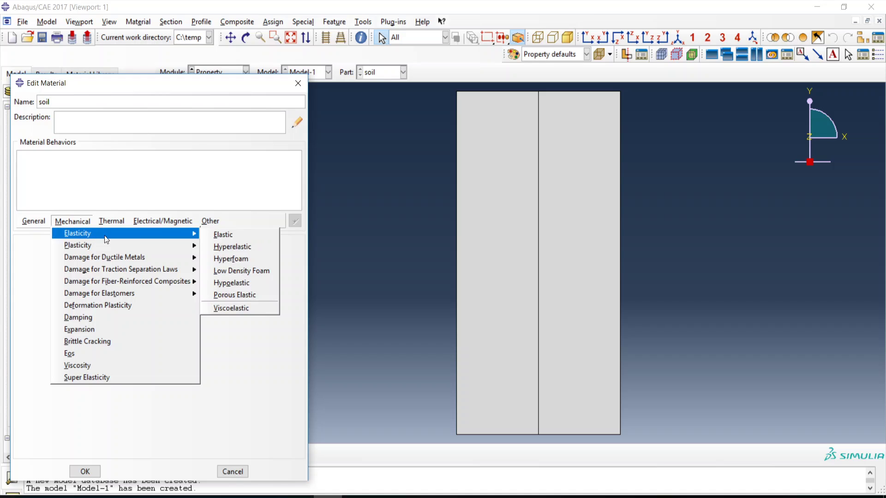
left_click(217, 236)
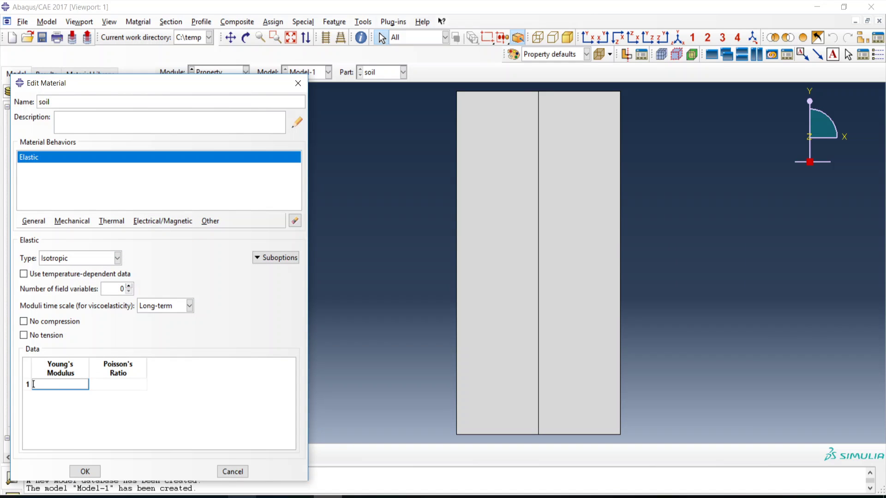
Set the soil material's Young's modulus to 1e10 and Poisson's ratio to 0.3, and save the material
left_click(327, 497)
type("10")
key("BackSpace")
type("e10")
left_click(123, 384)
type("0.3")
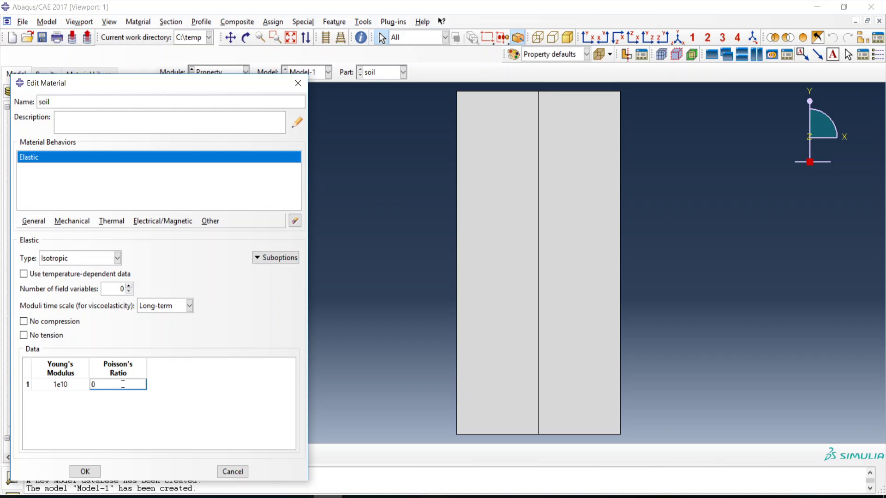
left_click(85, 472)
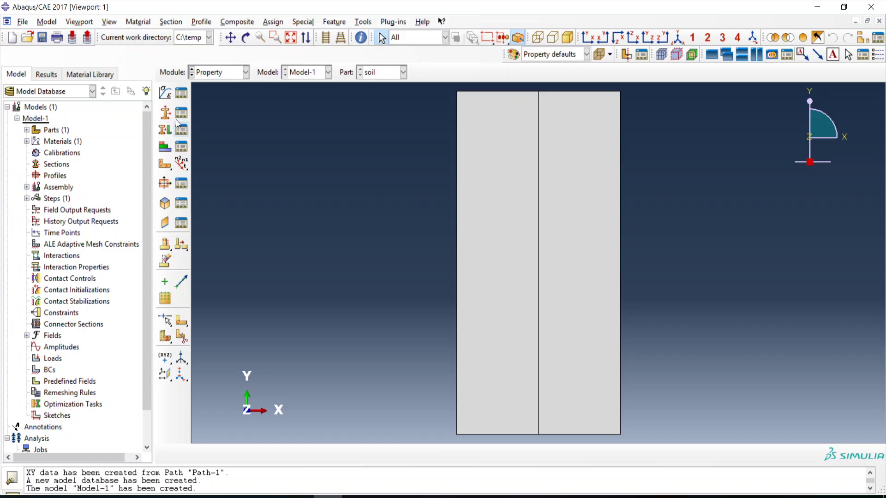
Create a solid homogeneous section named soil that uses the soil material
left_click(170, 115)
type("soil")
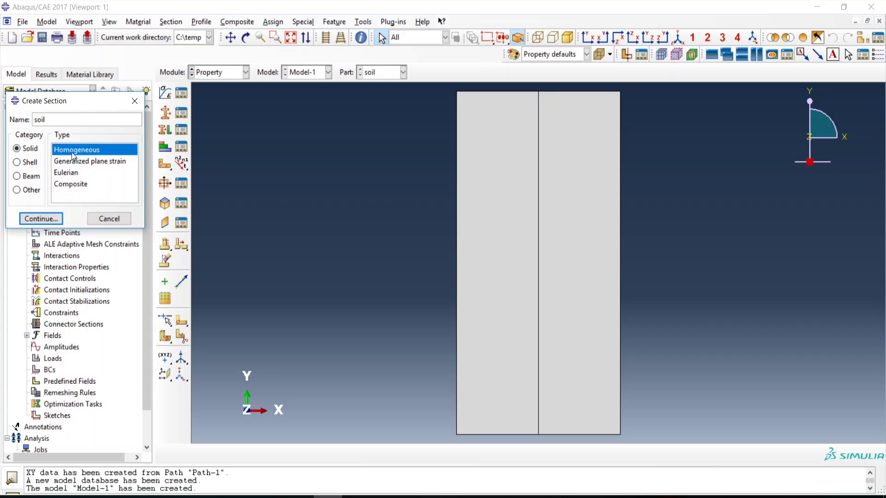
left_click(51, 218)
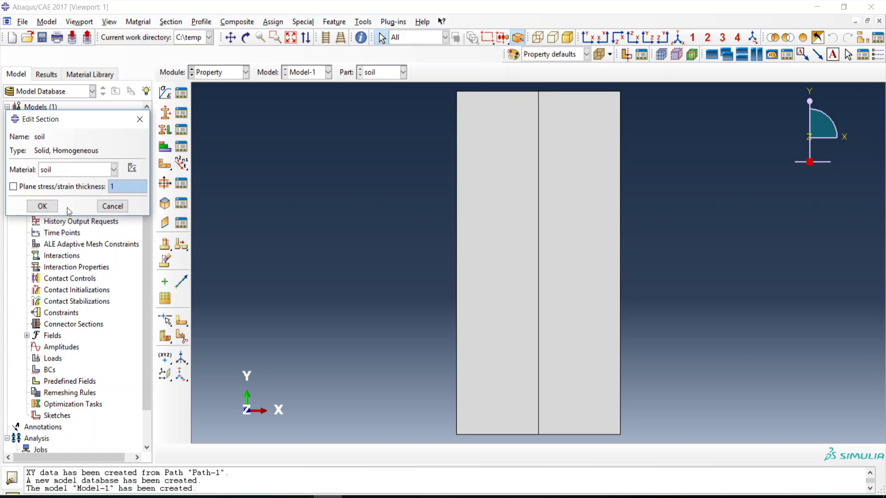
left_click(44, 206)
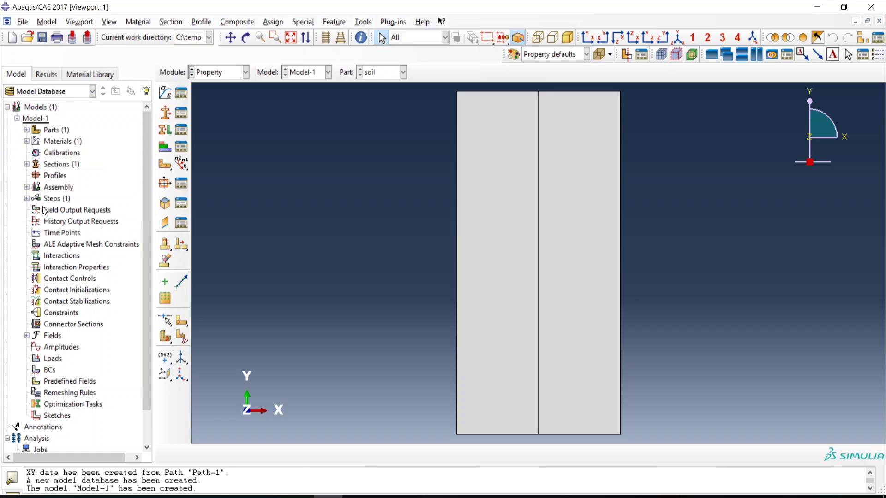
Assign the soil section to both faces of the soil part, taking the thickness from the section
left_click(171, 134)
left_click_drag(363, 147, 652, 262)
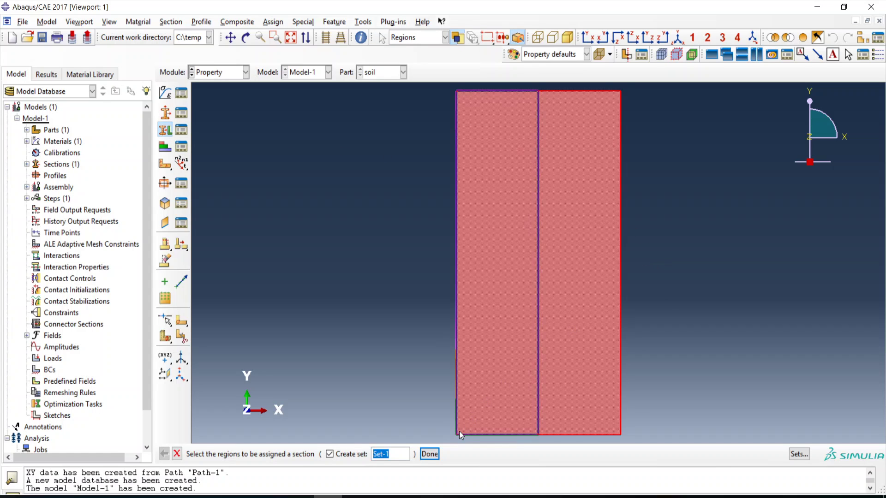
left_click(429, 454)
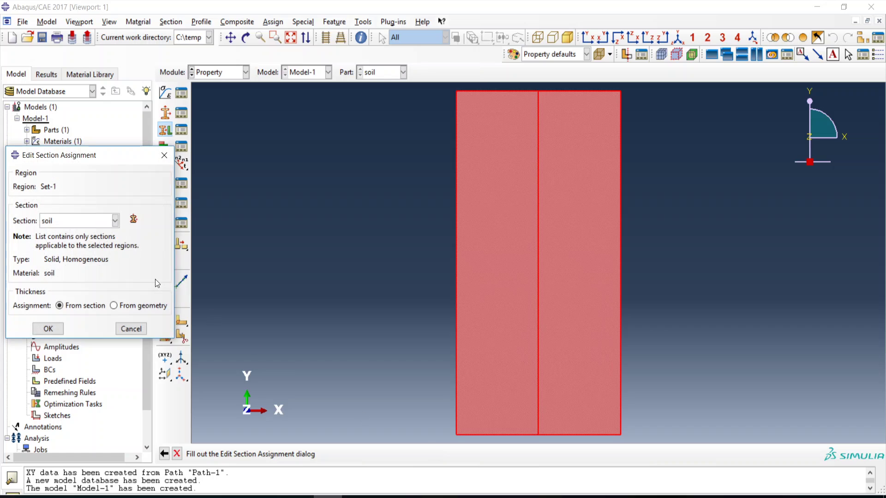
left_click(116, 222)
left_click(113, 235)
left_click(58, 329)
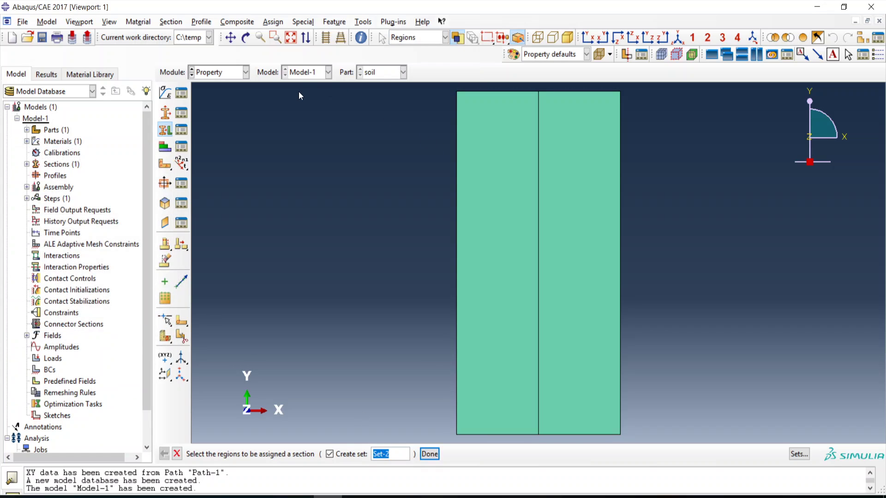
In the Assembly module, create an independent instance of the soil part
left_click(246, 72)
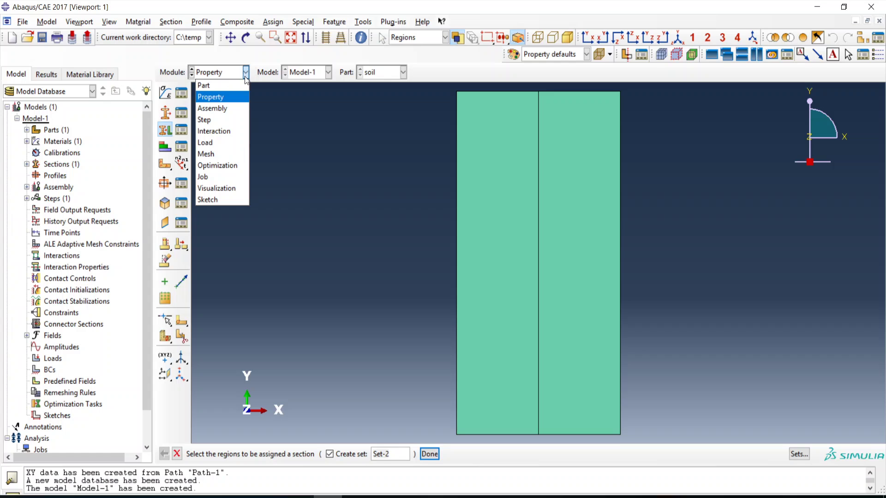
left_click(232, 109)
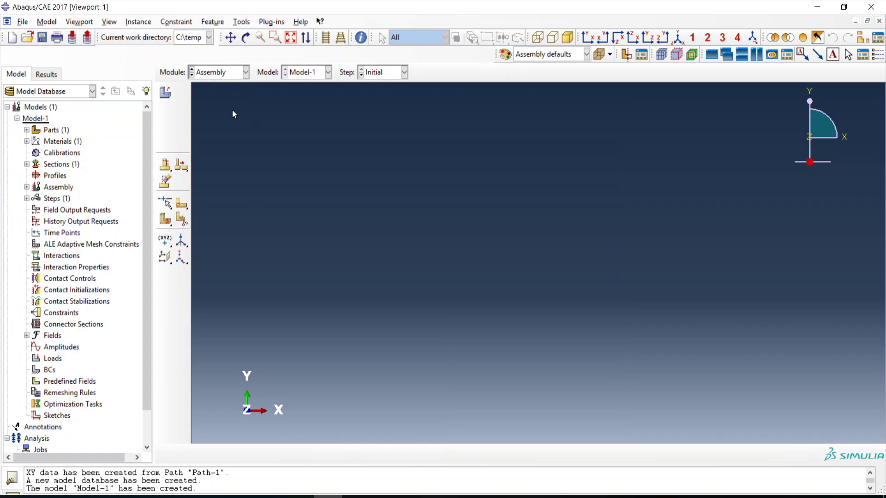
left_click(164, 92)
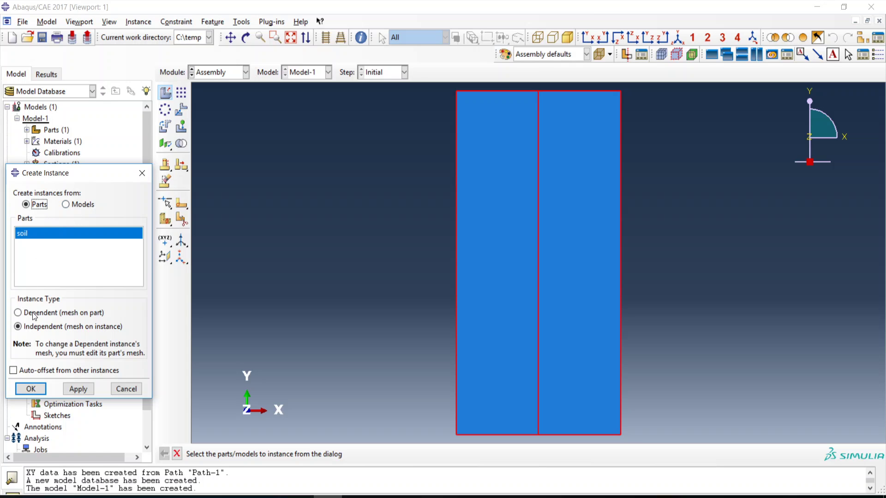
left_click(38, 390)
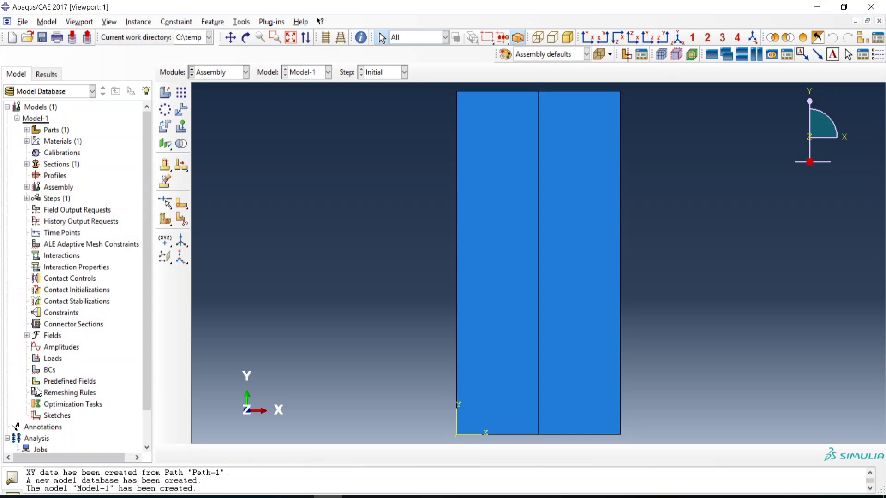
In the Step module, create a Static, General step after Initial with Nlgeom on and an initial increment size of 0.1
left_click(247, 73)
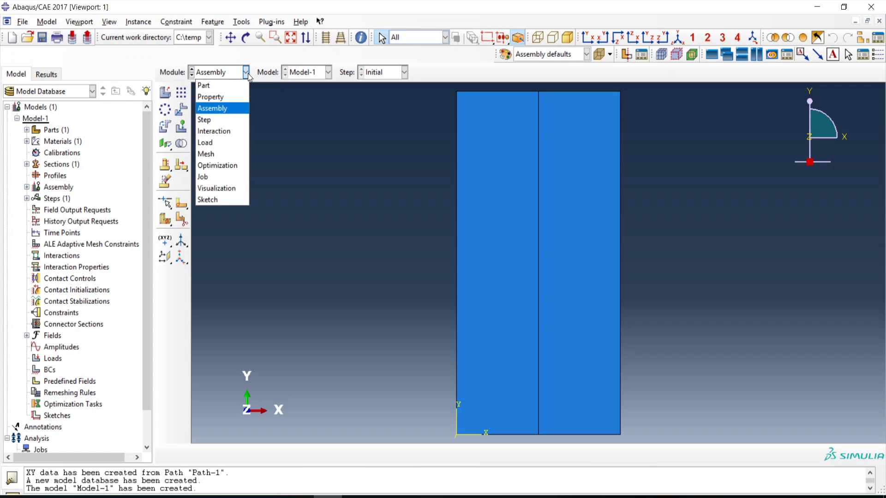
left_click(219, 122)
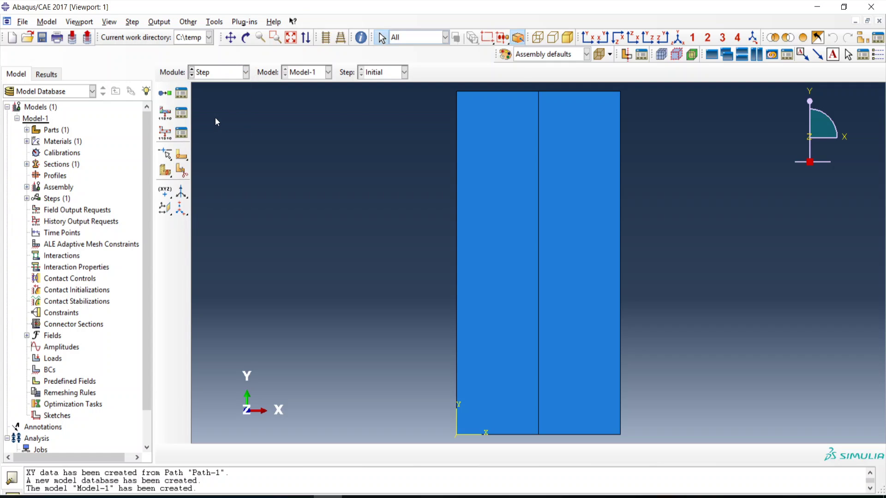
left_click(165, 95)
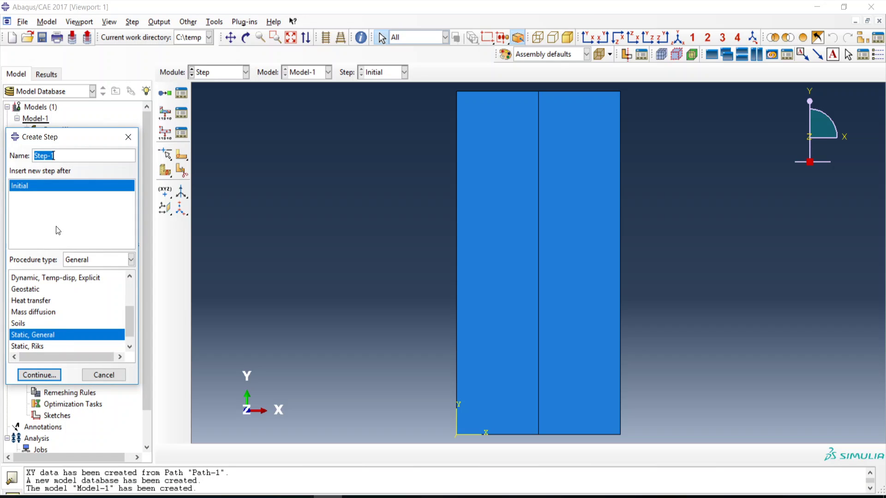
left_click(39, 375)
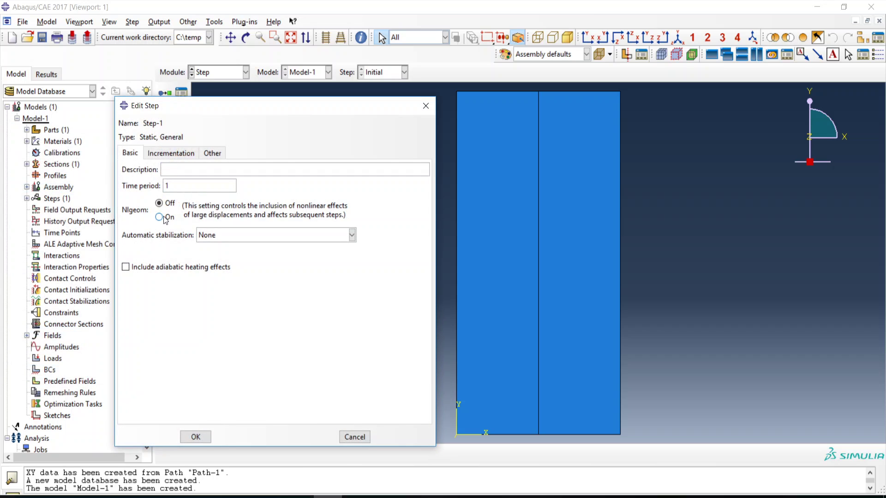
left_click(165, 217)
left_click(173, 155)
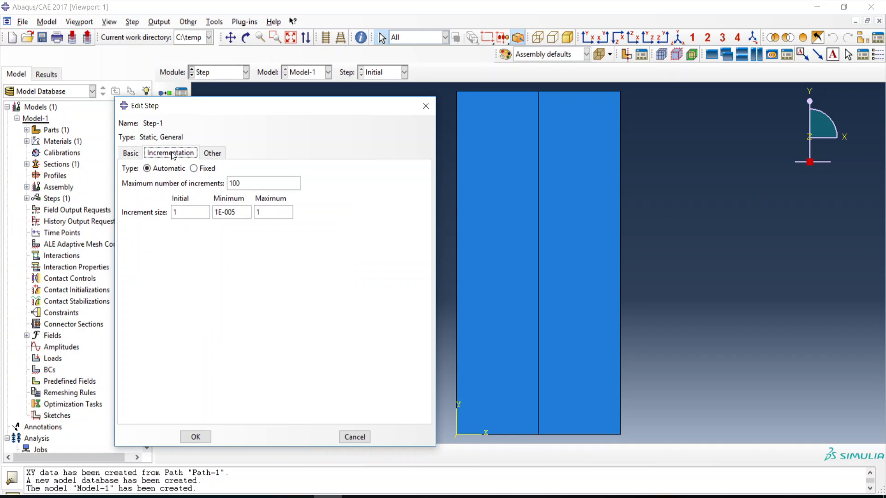
left_click_drag(189, 212, 151, 222)
type("0.1")
left_click(196, 437)
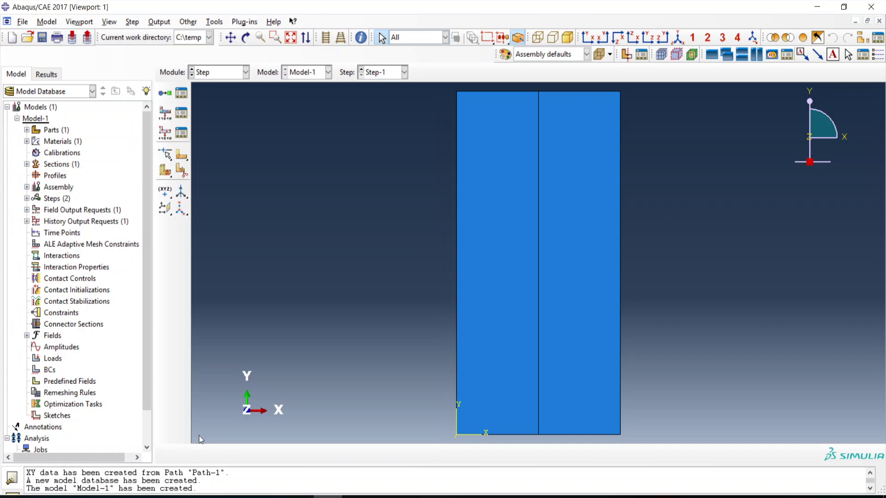
In the Load module, create a concentrated force in Step-1 at the upper end of the partition line, with CF2 set to -10e3
left_click(246, 72)
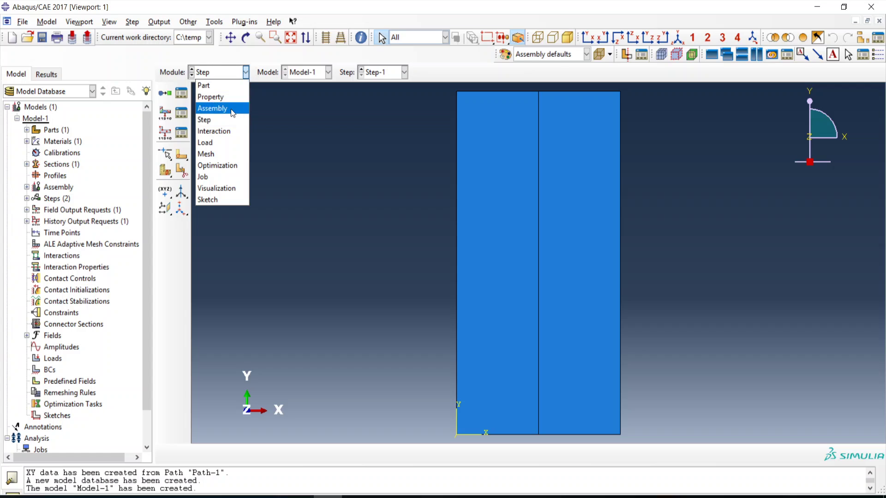
left_click(218, 144)
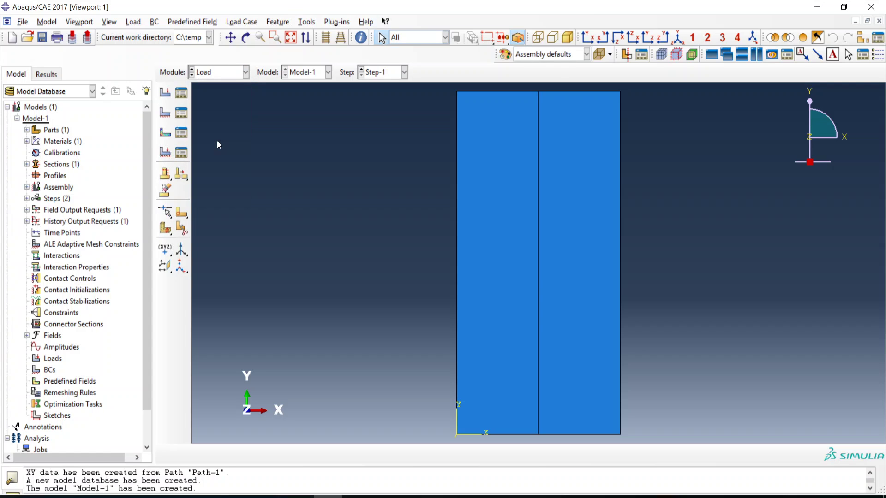
left_click(166, 93)
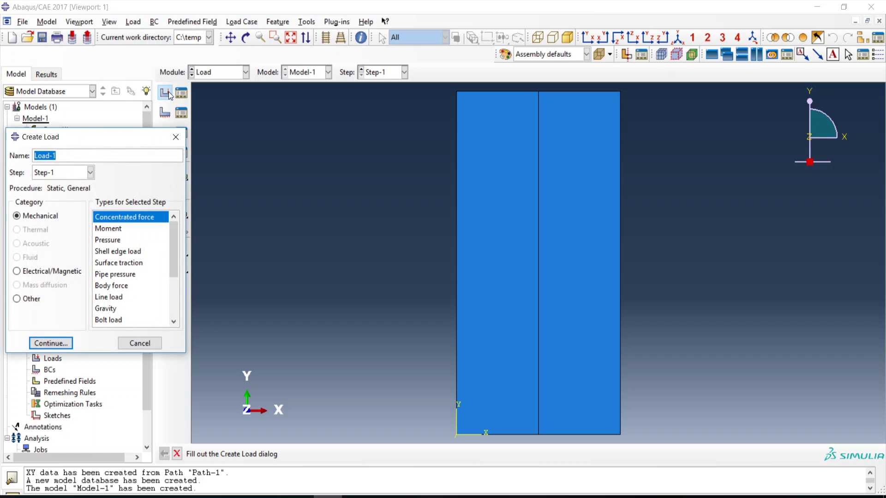
left_click(91, 173)
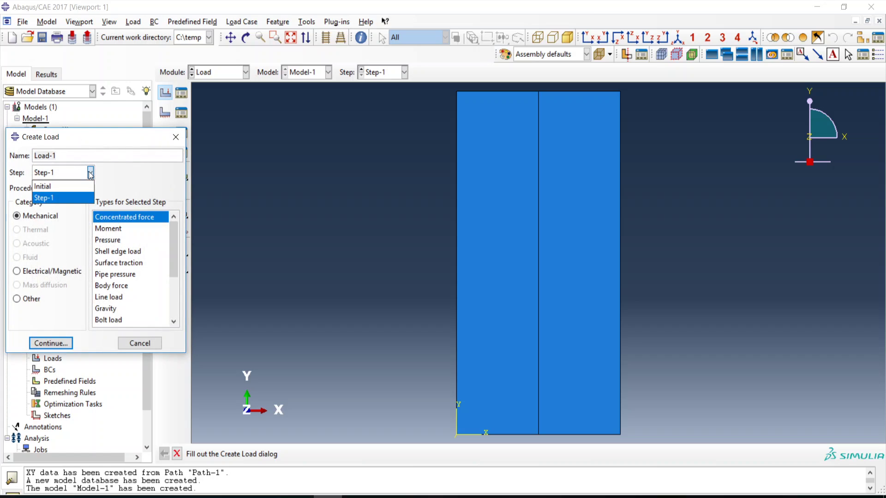
left_click(76, 198)
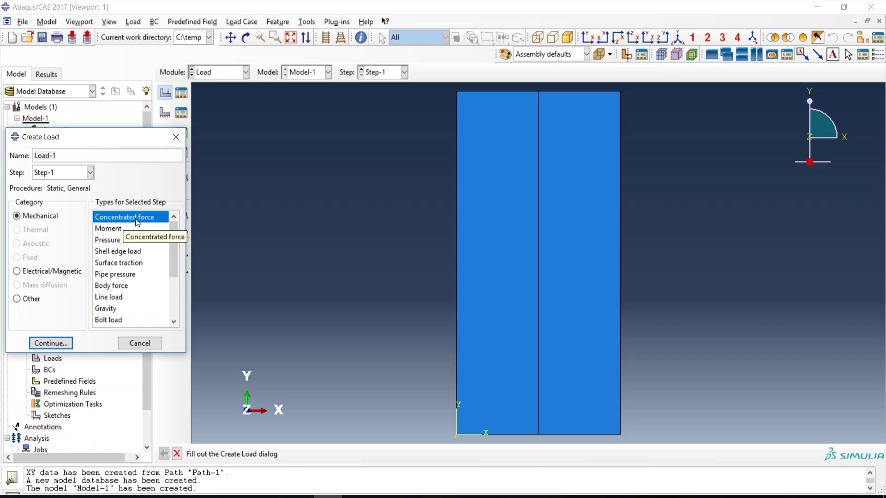
left_click(62, 344)
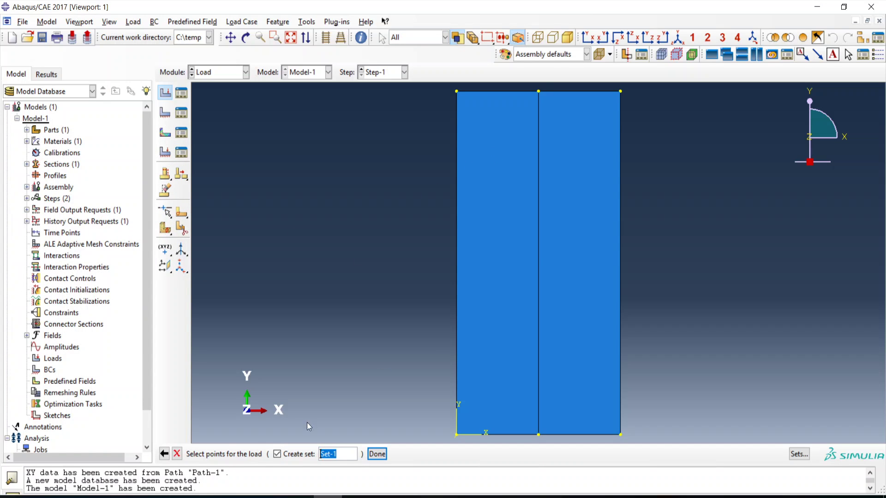
left_click(539, 92)
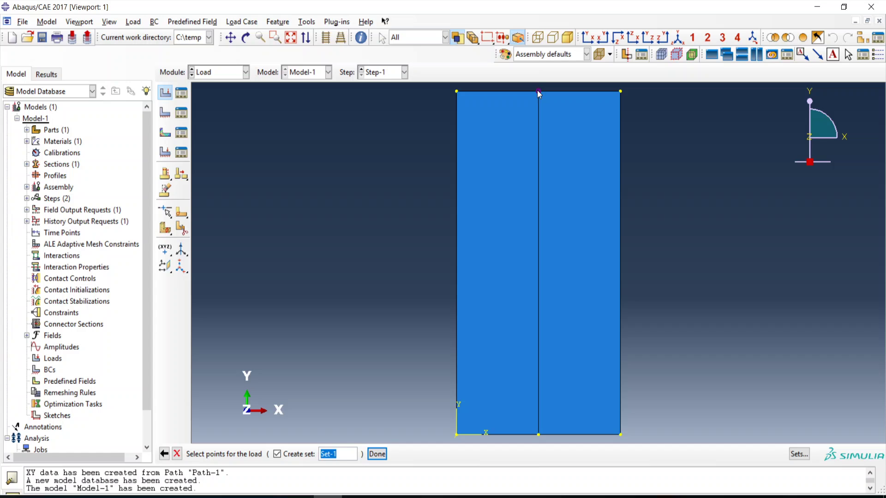
left_click(382, 454)
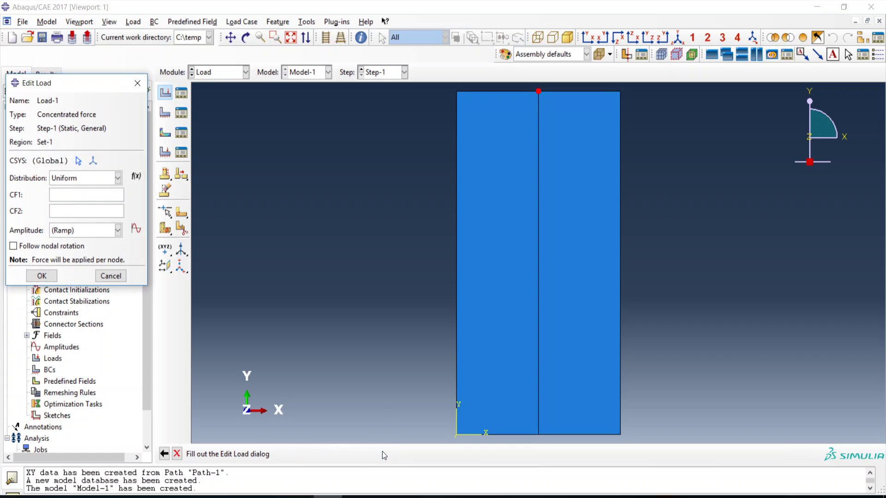
left_click(82, 210)
type("-10e3")
left_click(41, 276)
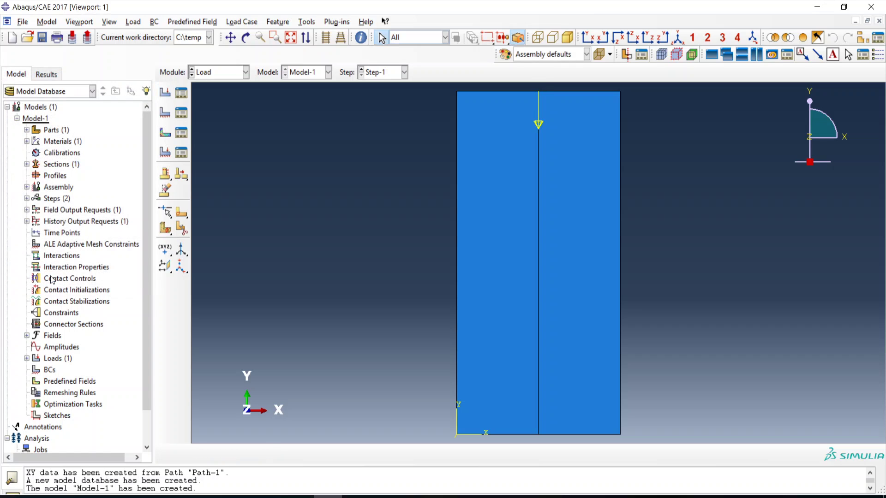
Create a Displacement/Rotation boundary condition in the Initial step that fixes U1 on the two outer vertical edges
left_click(165, 112)
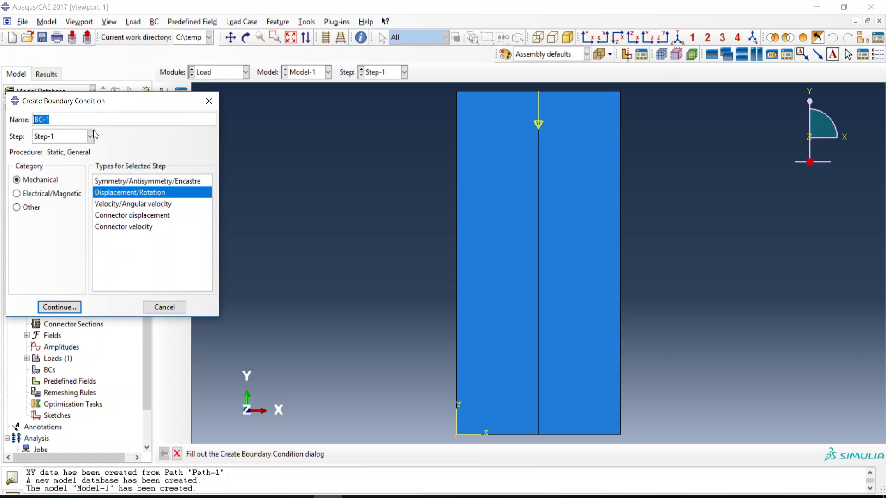
left_click(91, 136)
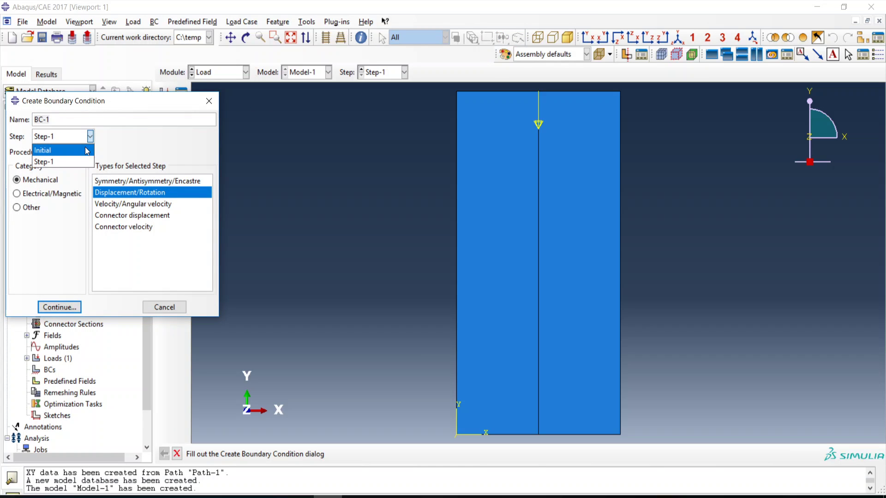
left_click(86, 151)
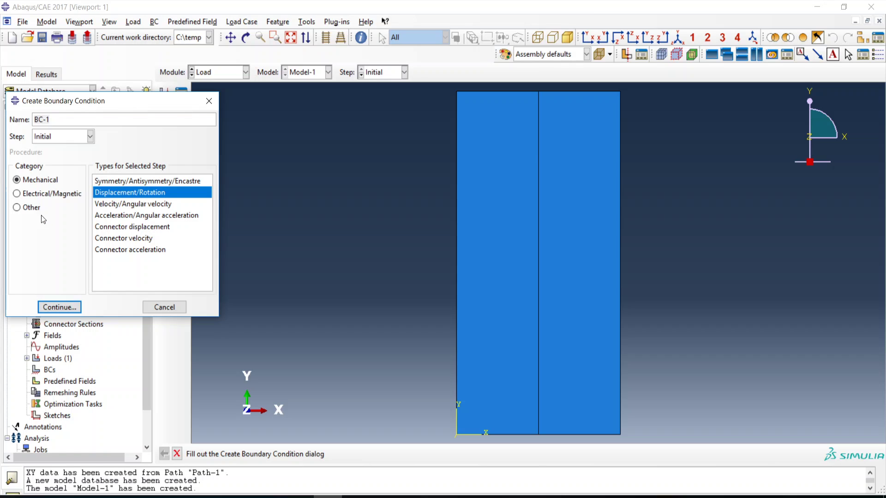
left_click(64, 309)
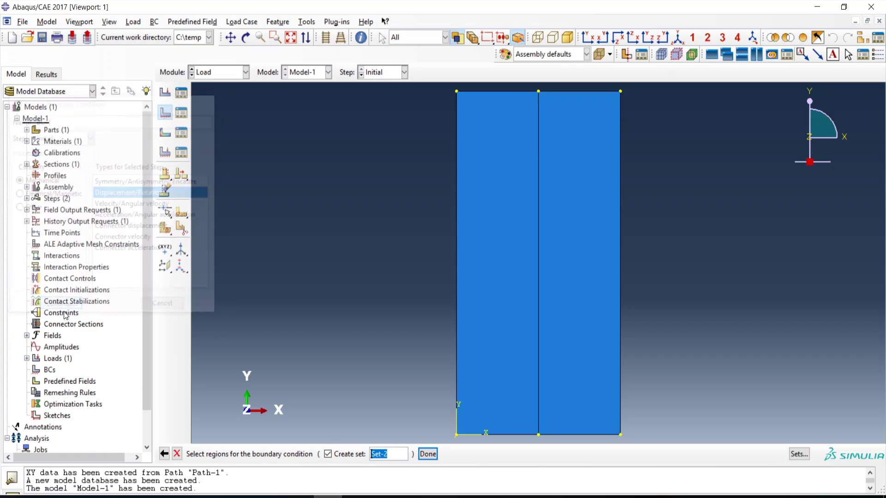
left_click(457, 176)
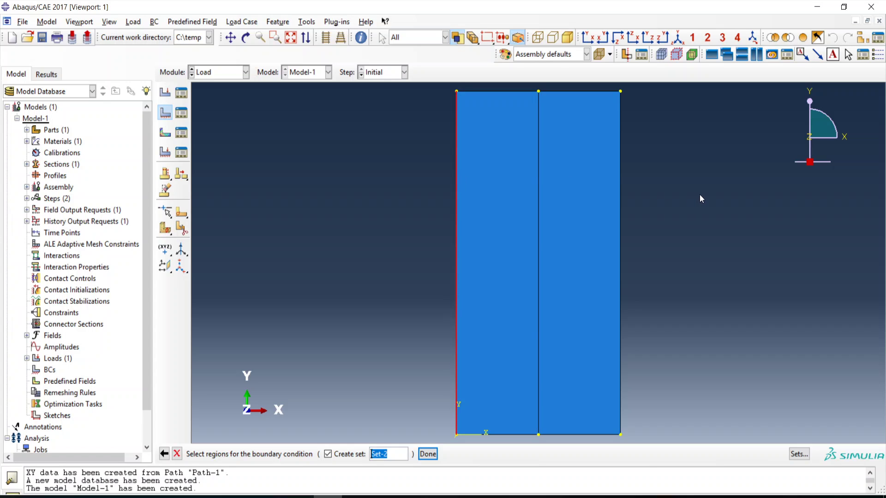
left_click(621, 179, "shift")
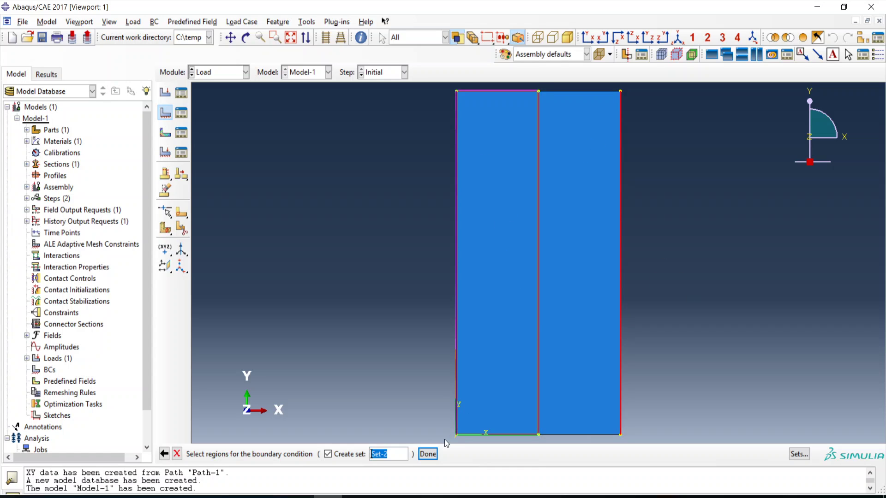
left_click(428, 455)
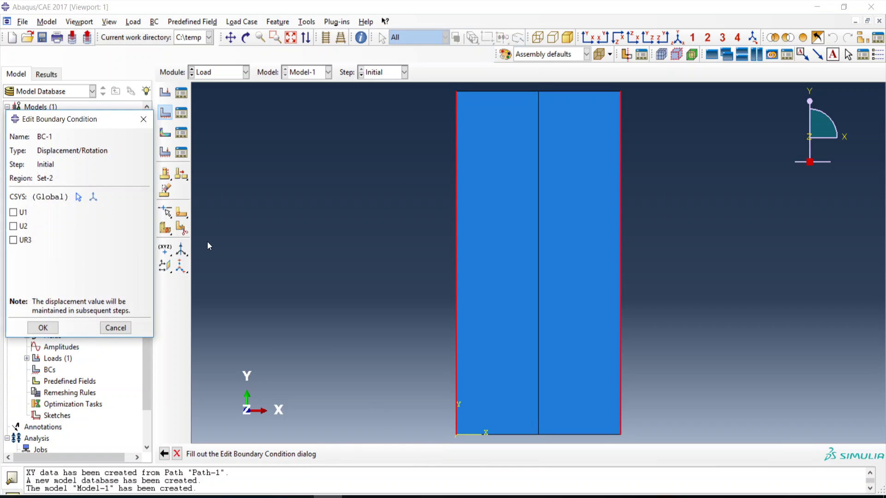
left_click(20, 212)
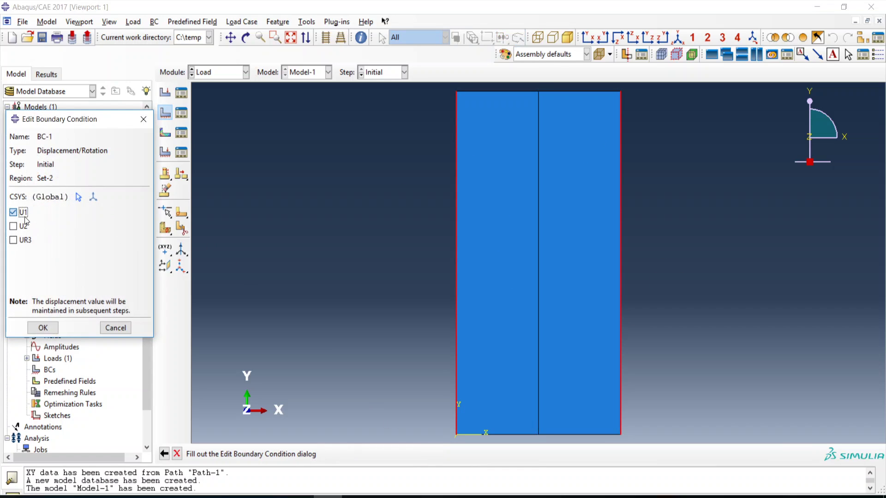
left_click(42, 328)
left_click(242, 497)
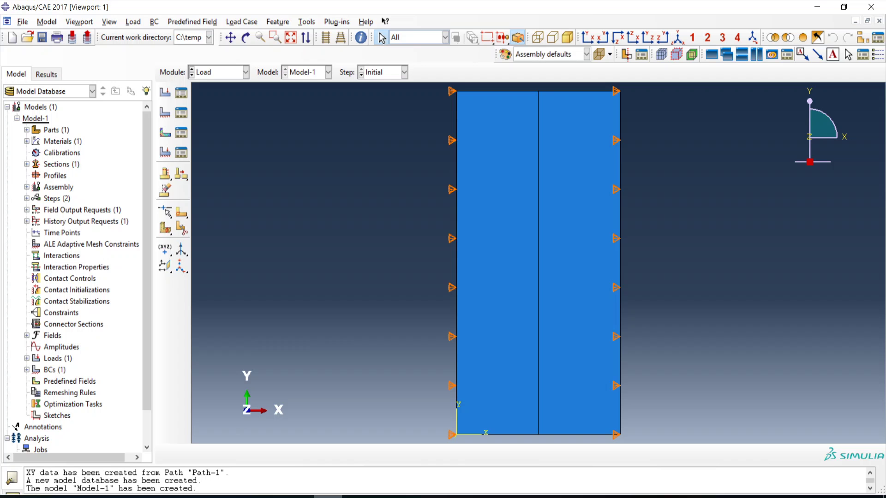
left_click(328, 497)
Create a Displacement/Rotation boundary condition in the Initial step that fixes U1 and U2 on the two base edges of the soil
left_click(165, 112)
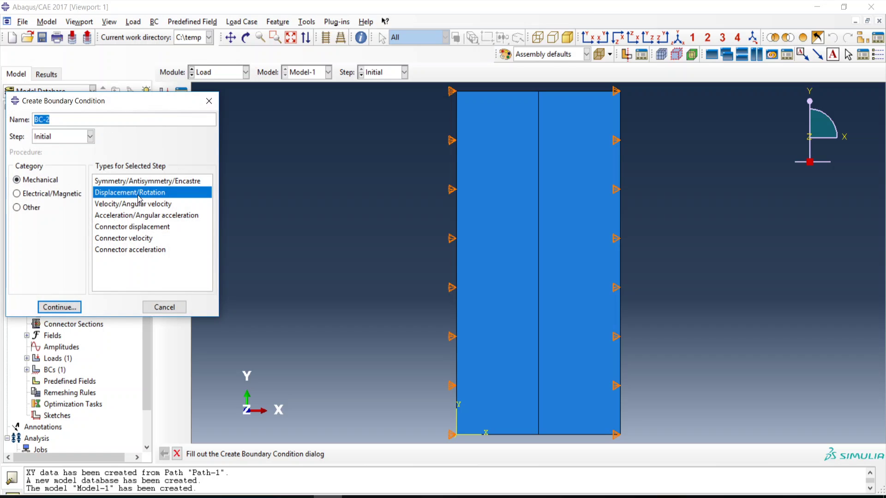
left_click(65, 309)
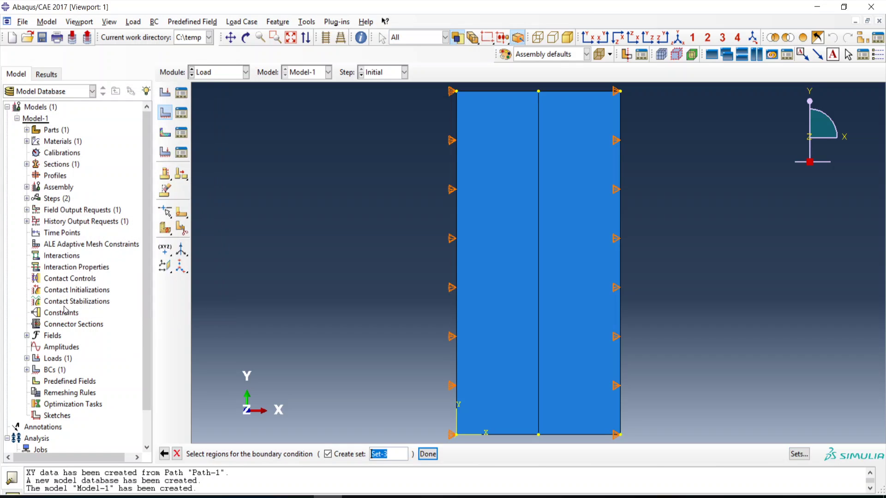
left_click(523, 435)
left_click(575, 436, "shift")
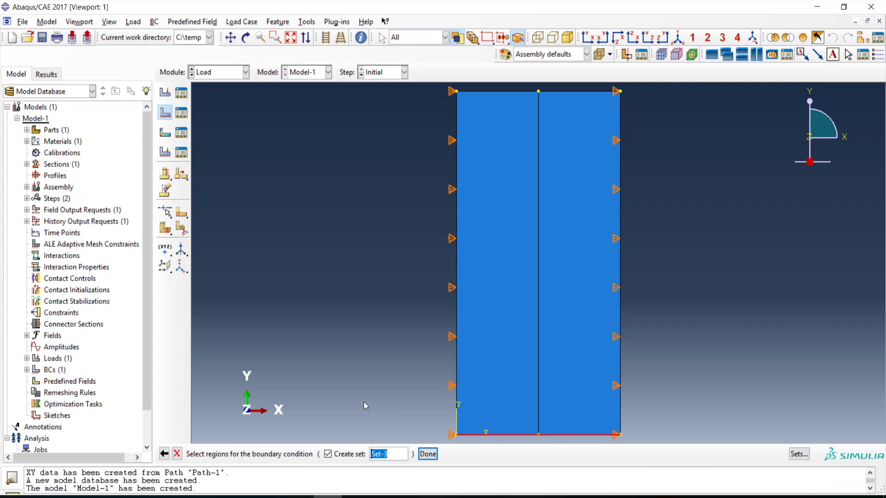
left_click(428, 455)
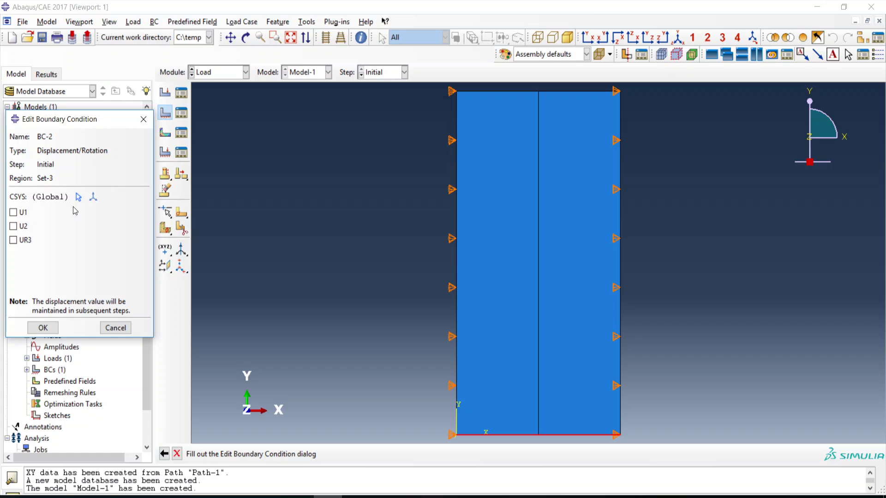
left_click(13, 226)
left_click(13, 212)
left_click(42, 329)
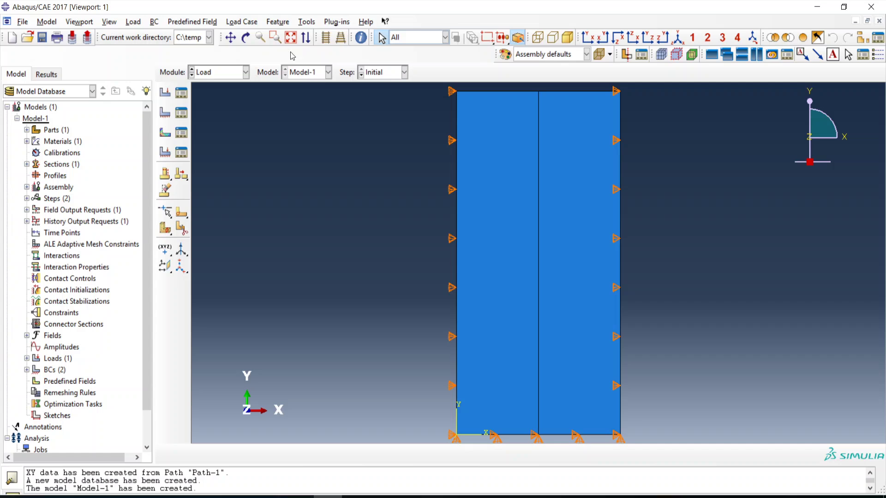
Switch from the Load module to the Mesh module with the whole soil assembly in view
left_click(260, 37)
left_click_drag(334, 137, 260, 143)
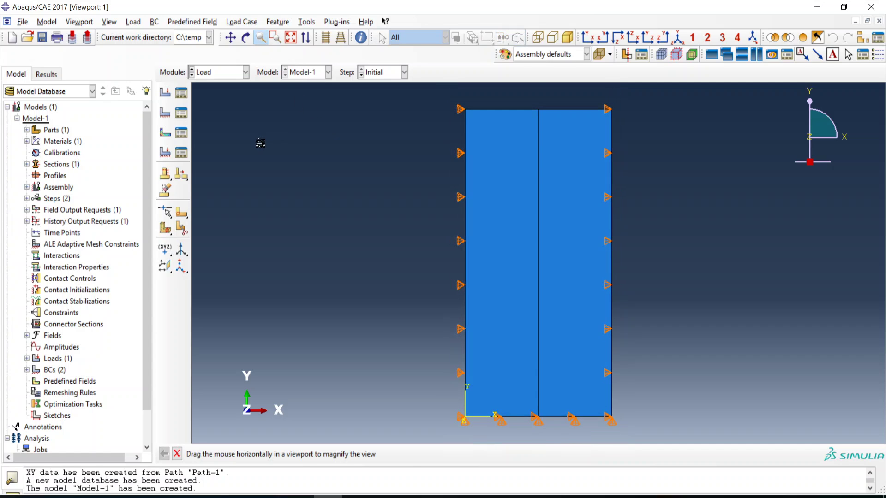
left_click(247, 72)
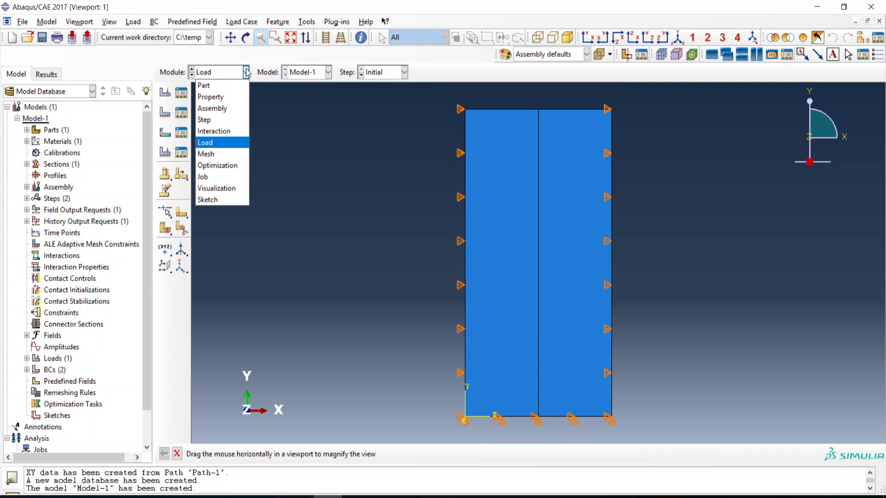
left_click(221, 155)
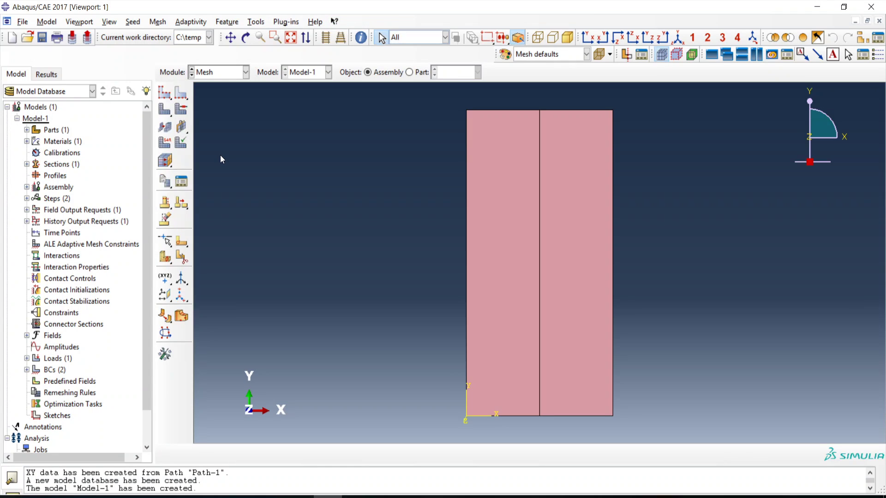
Switch to the PowerPoint presentation, read the meshing details on slide 2, and return to Abaqus/CAE
left_click(242, 497)
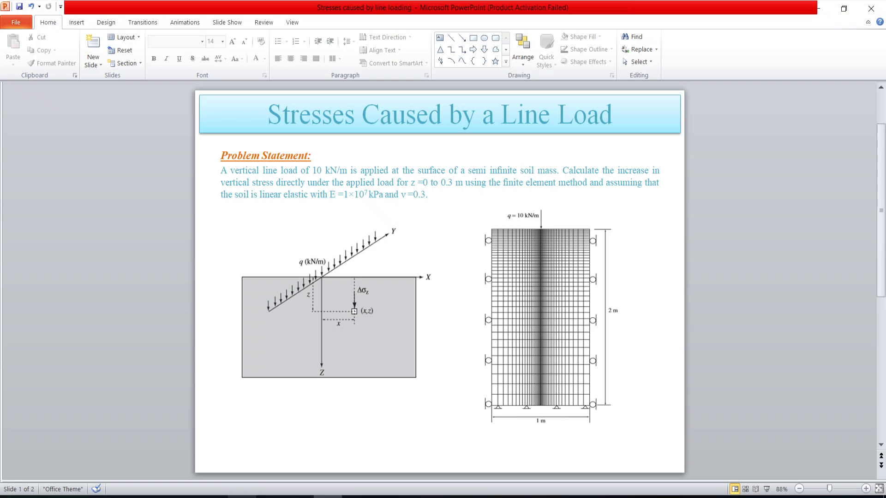
scroll(519, 346, "down", 2)
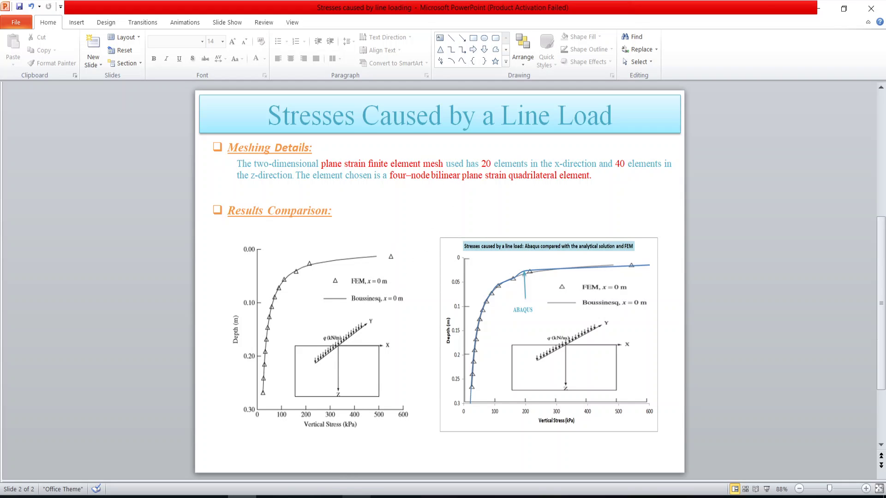
left_click(328, 497)
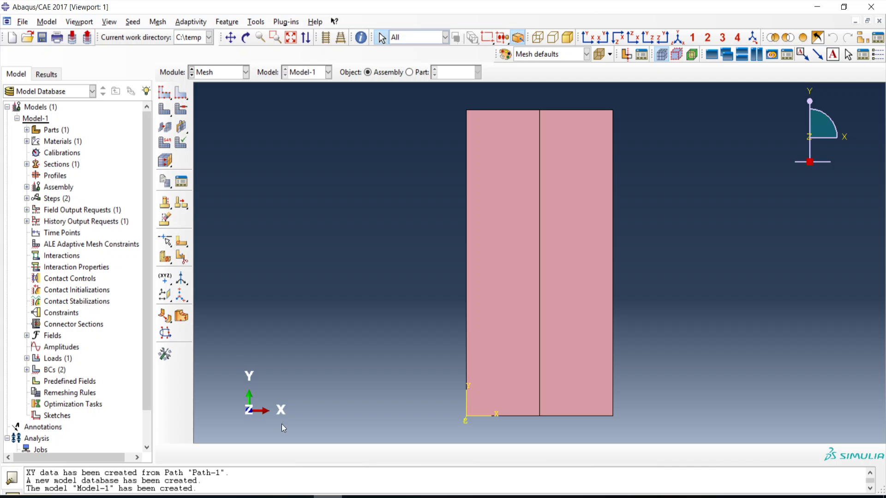
Assign linear Plane Strain quad elements (CPE4) from the Standard library to both soil faces, with reduced integration off
left_click(164, 149)
left_click(606, 290)
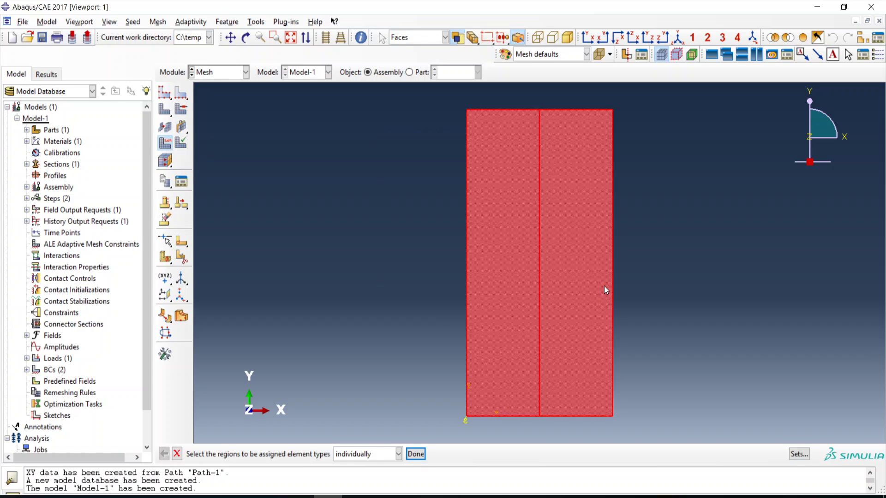
left_click(418, 455)
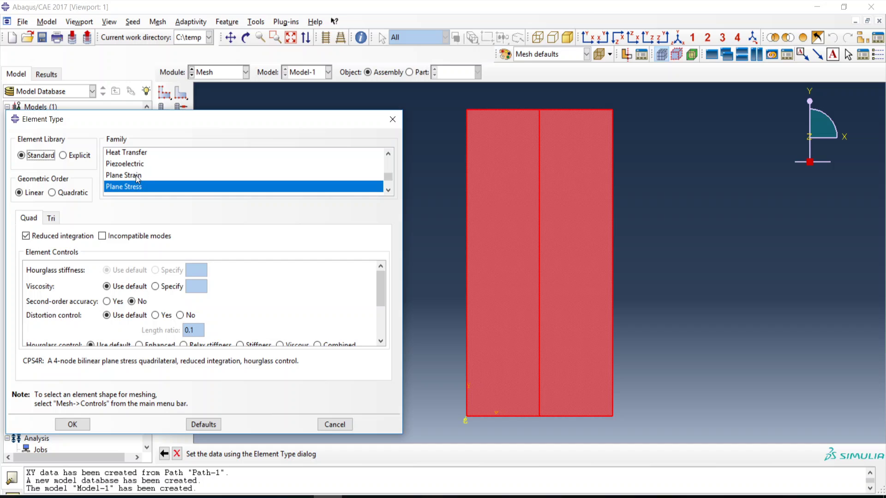
left_click(137, 176)
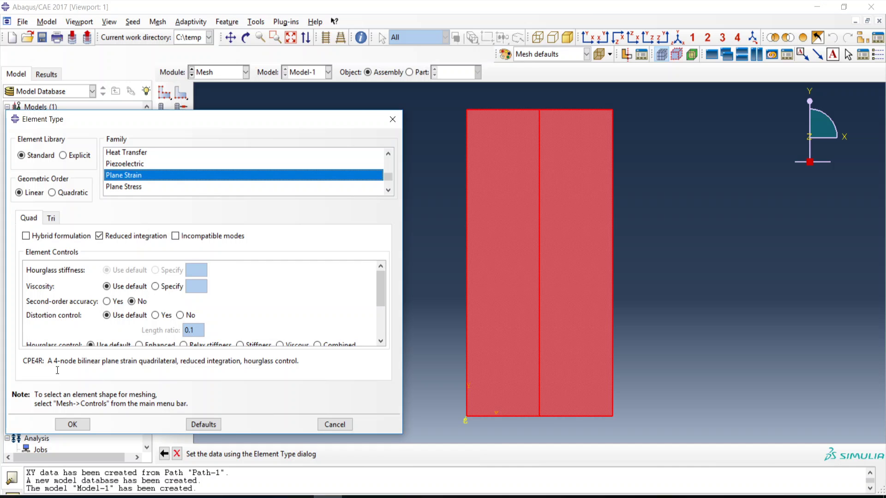
left_click(100, 236)
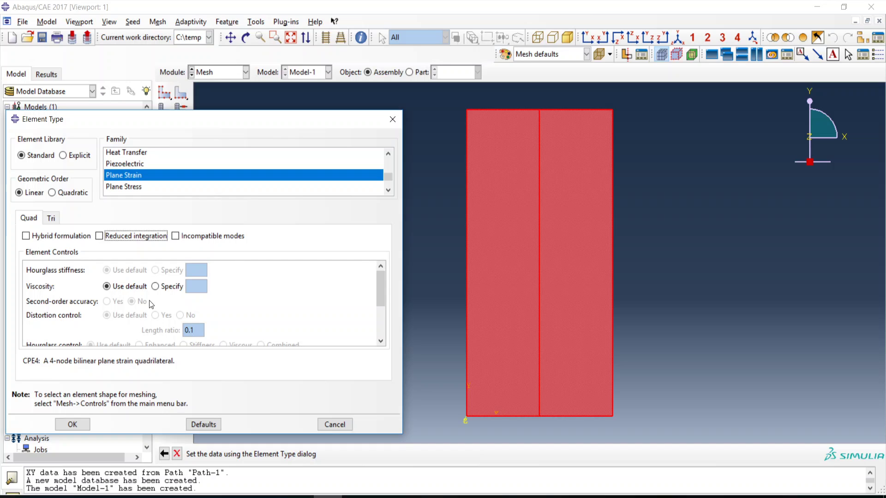
left_click(73, 424)
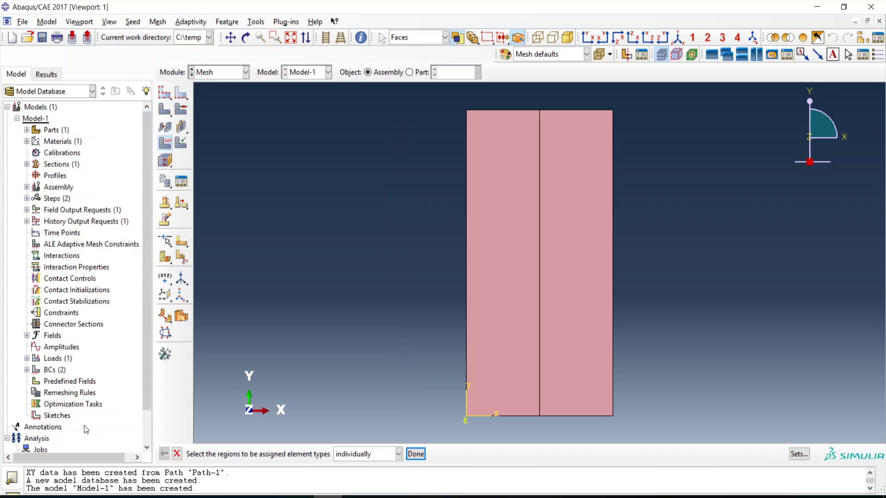
Set the mesh controls of both soil faces to Quad element shape with the Structured technique
left_click(183, 114)
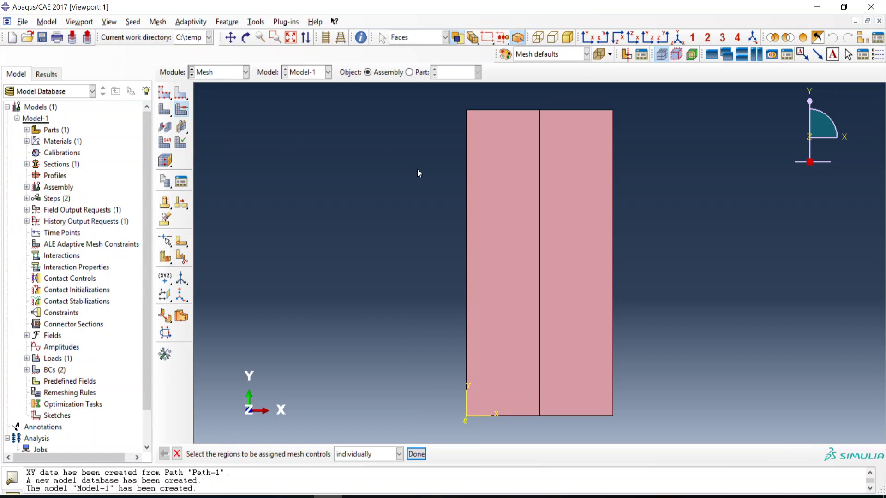
left_click_drag(417, 169, 635, 303)
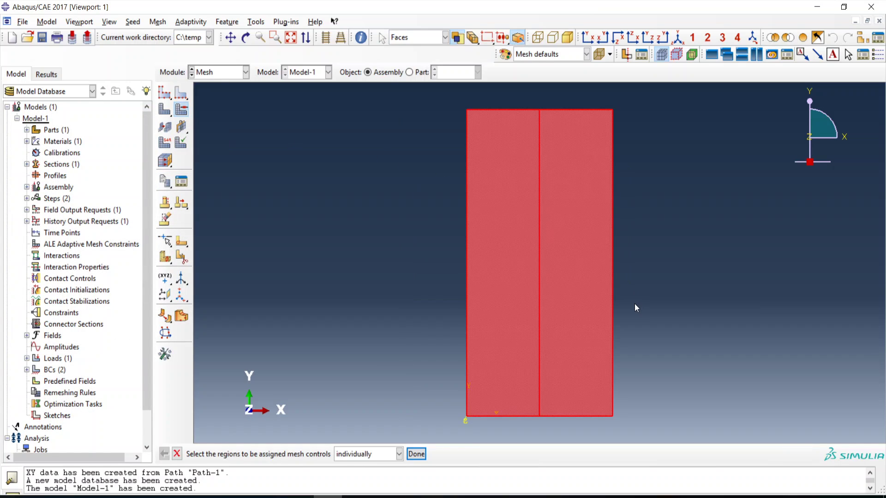
left_click(416, 455)
left_click(38, 241)
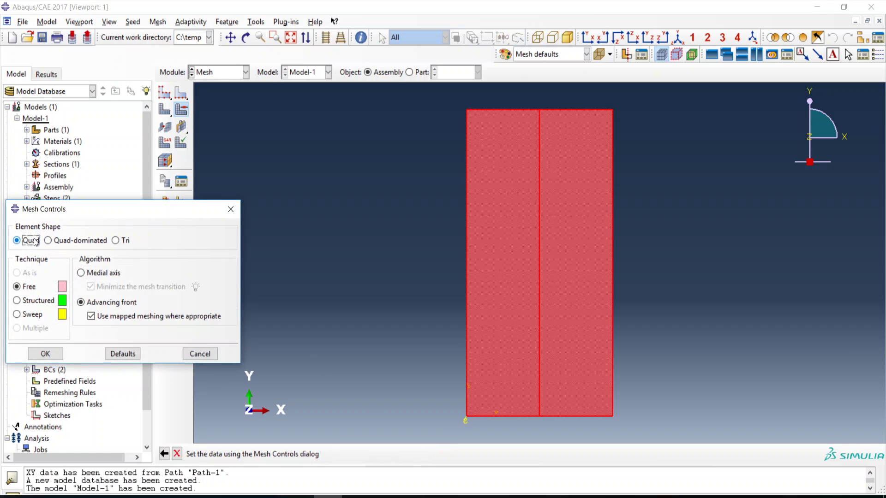
left_click(33, 301)
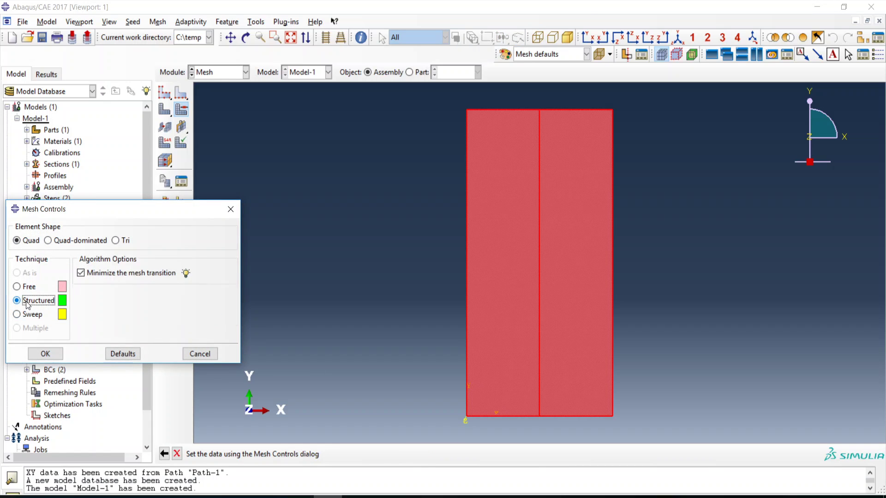
left_click(45, 354)
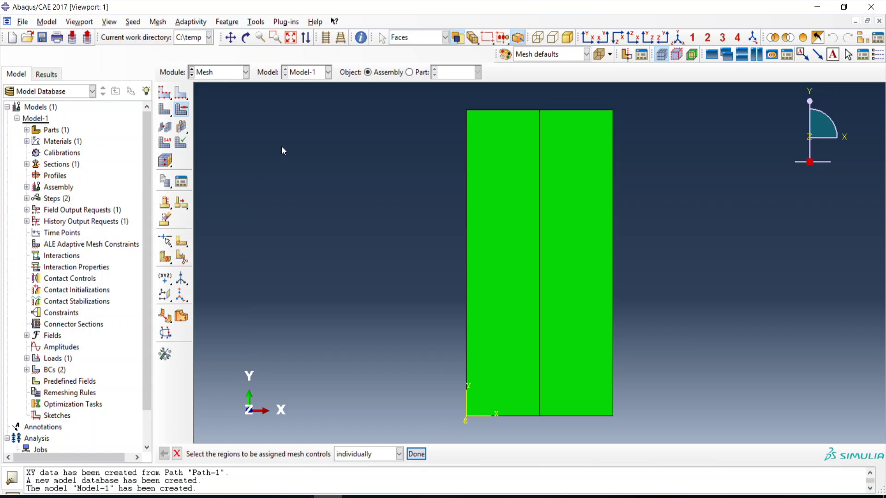
Define local seeds by number on the three vertical edges, with single bias, 50 elements and a bias ratio of 10
left_click(184, 98)
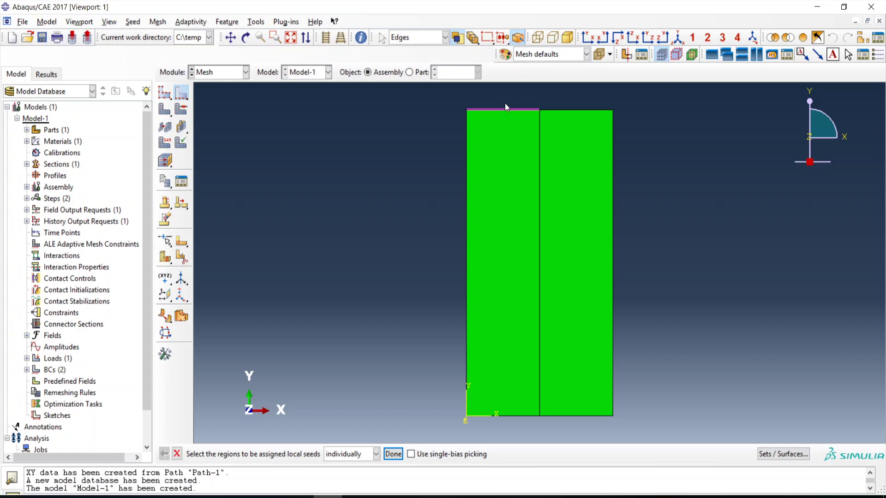
left_click_drag(599, 196, 652, 206)
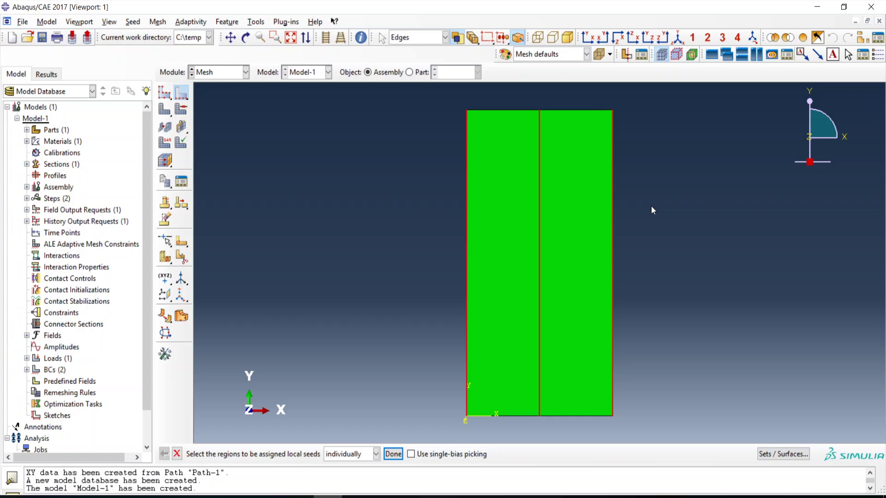
left_click(394, 454)
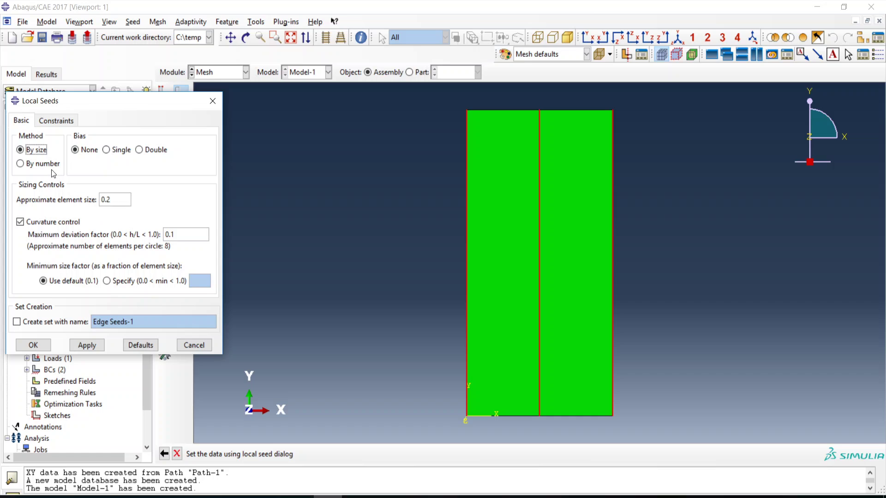
left_click(51, 168)
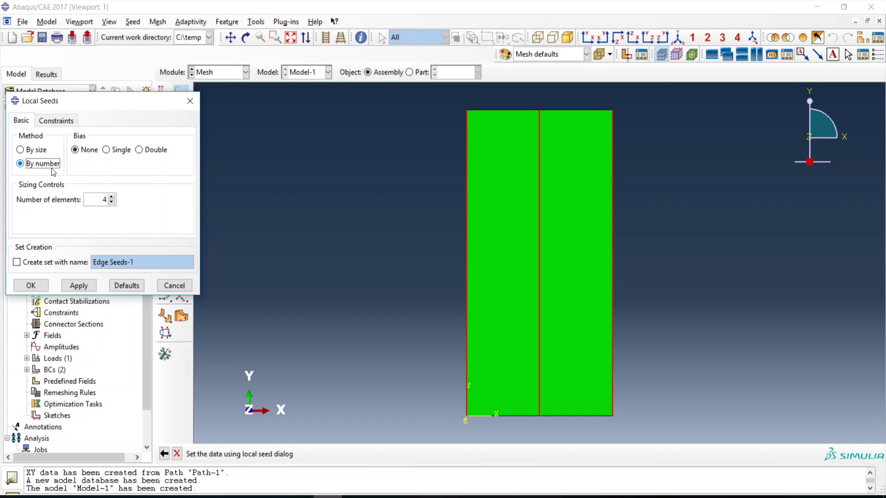
left_click(118, 153)
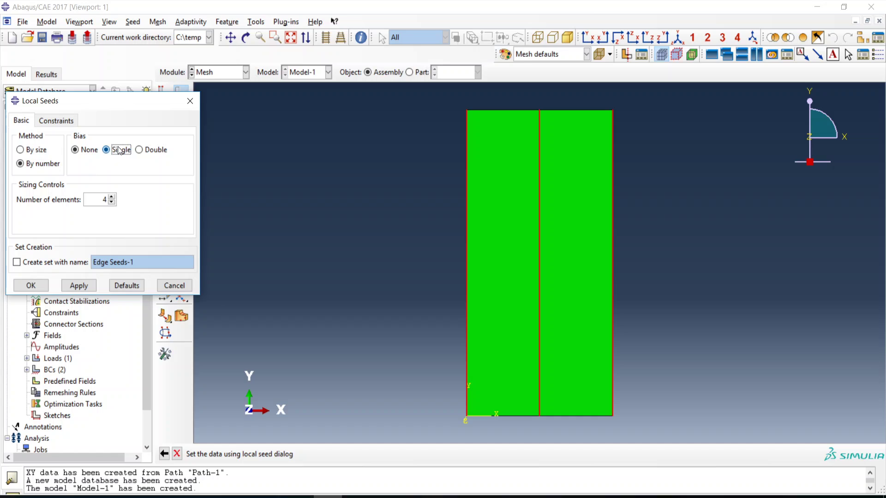
double_click(101, 200)
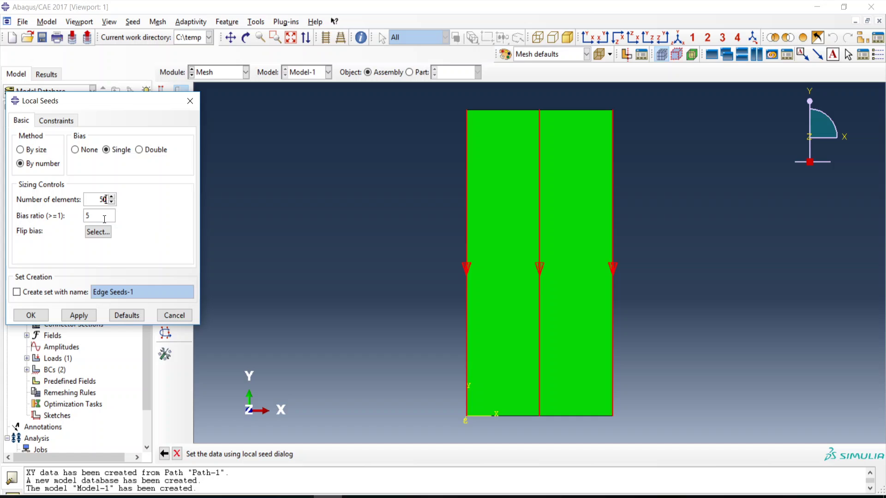
key("Tab")
type("10")
Flip the bias on all three vertical edges so the seeds concentrate toward the upper surface, and apply the seeds
left_click(105, 232)
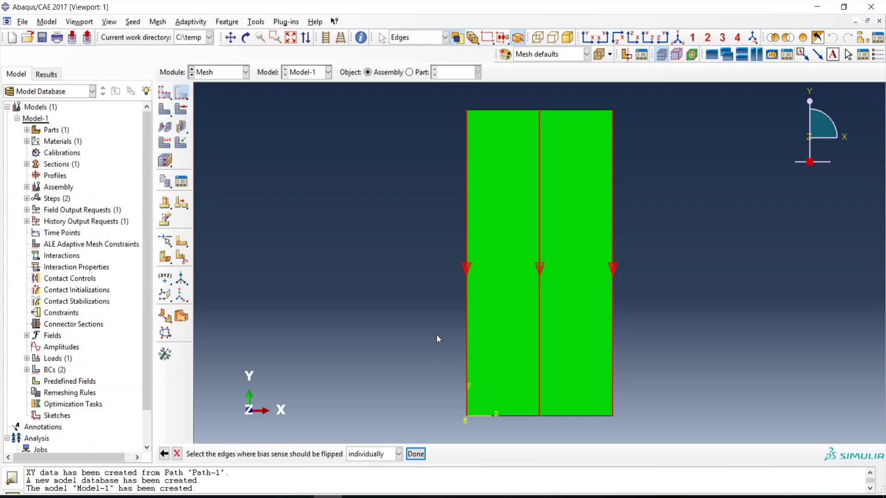
left_click(416, 454)
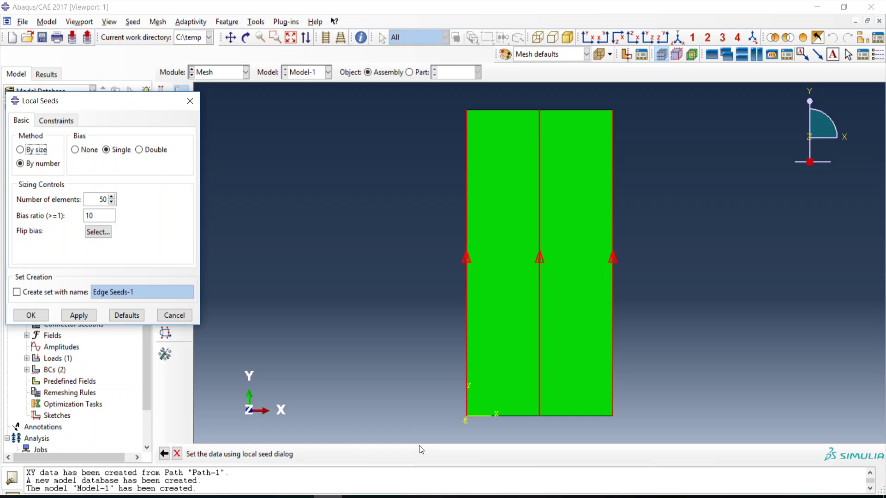
left_click(79, 315)
left_click(42, 319)
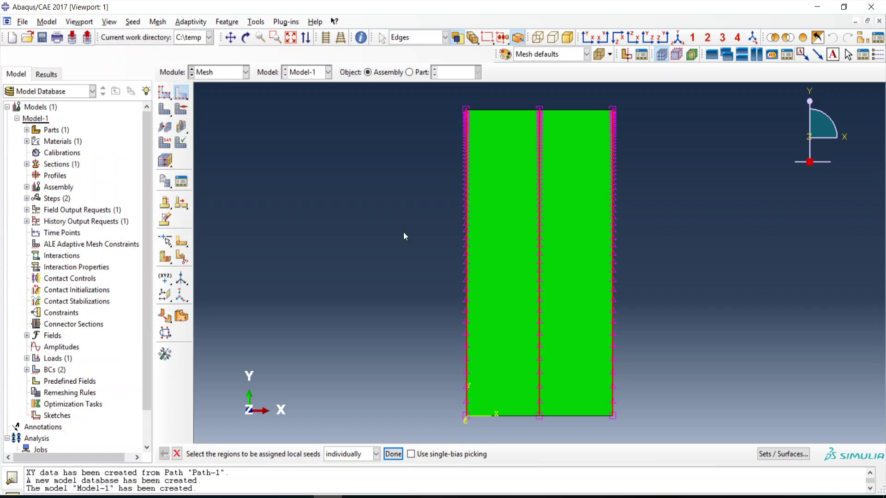
Select the four horizontal edges for local seeding and flip the bias of the right-hand pair toward the centre line
left_click_drag(497, 95, 500, 441)
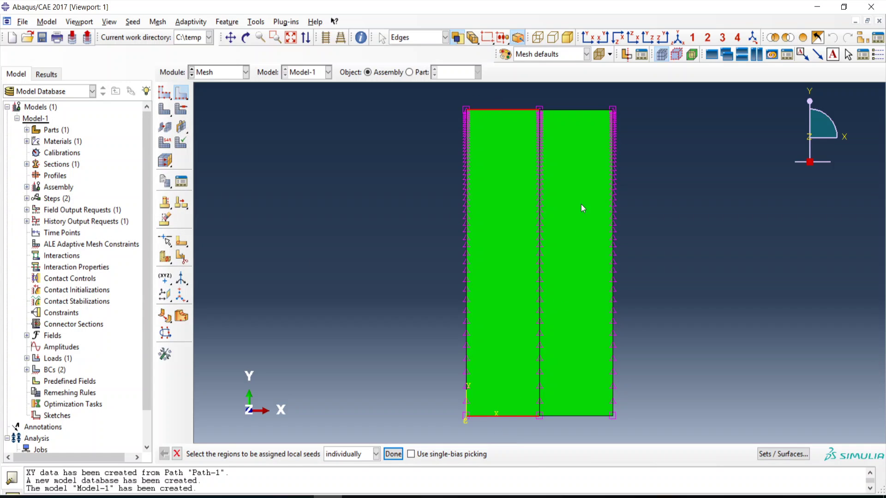
left_click_drag(566, 169, 577, 373)
left_click_drag(575, 421, 576, 423)
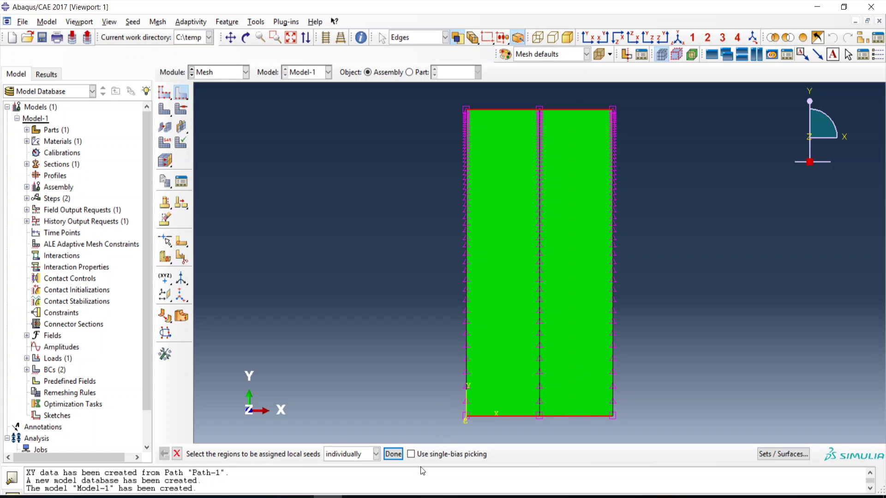
left_click(393, 455)
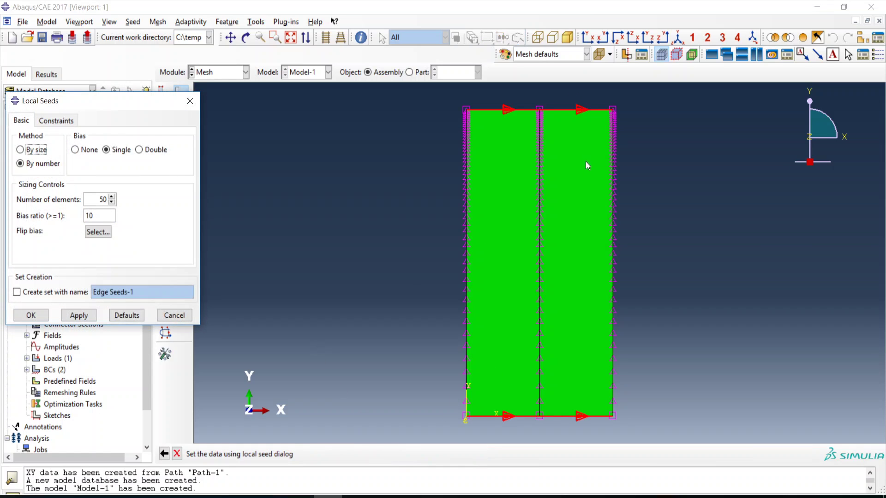
left_click(581, 101)
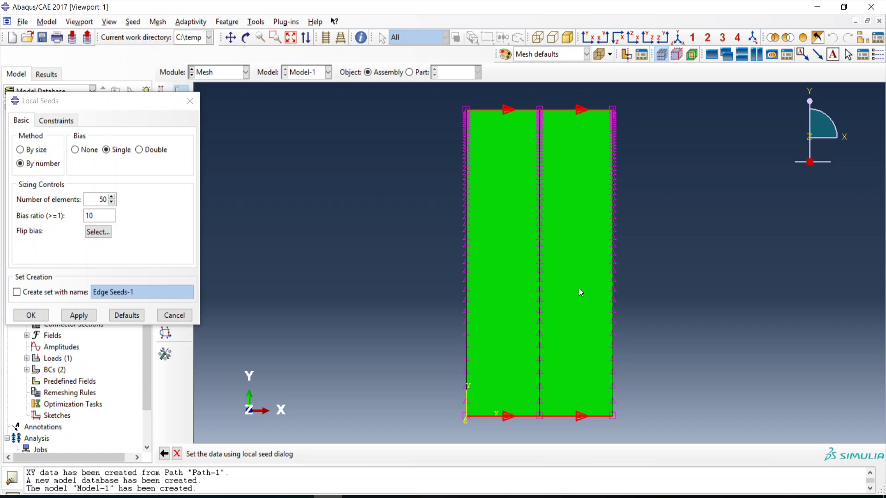
left_click(98, 232)
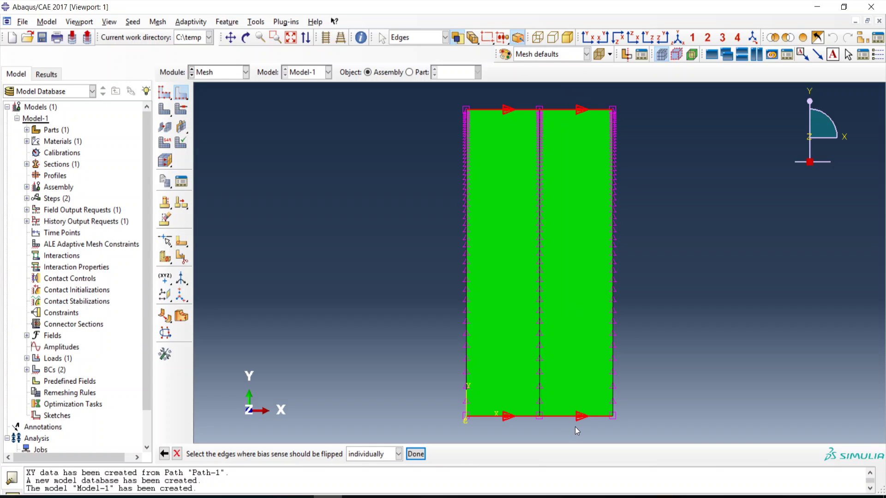
left_click(416, 454)
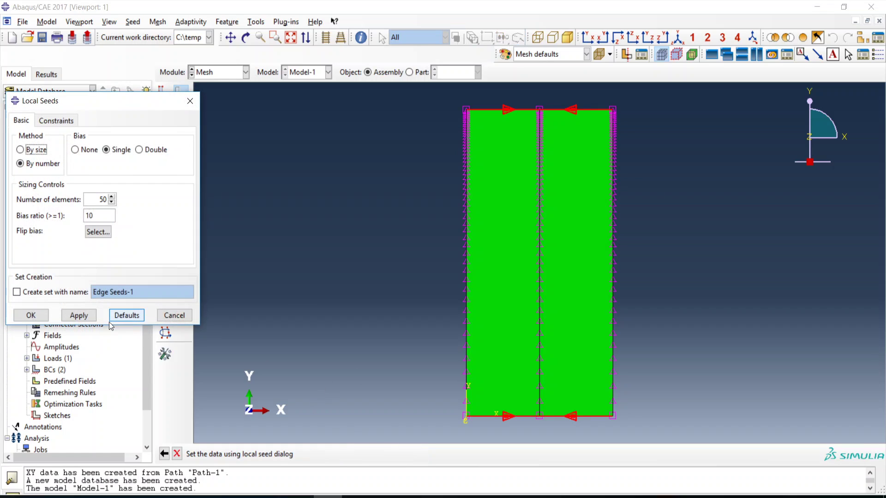
Set the horizontal edges' seeds to 20 elements with single bias and a bias ratio of 10, and apply them
double_click(100, 200)
type("2")
key("BackSpace")
type("30")
key("BackSpace")
key("BackSpace")
type("20")
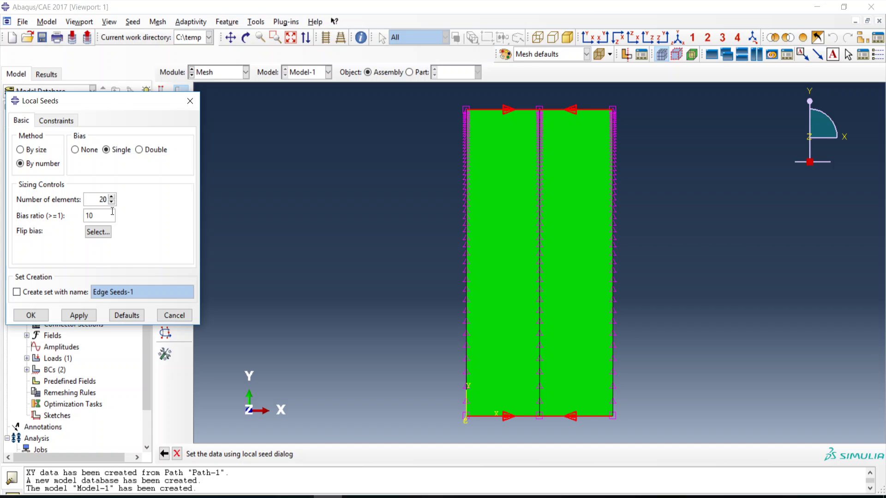
left_click(79, 315)
left_click(31, 315)
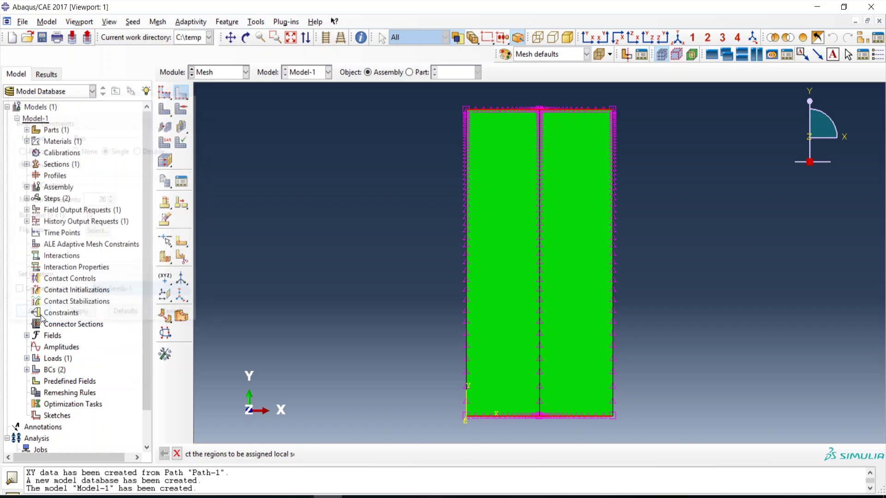
Generate the mesh on the soil part instance and inspect its refinement near the upper surface
left_click(165, 110)
left_click(169, 113)
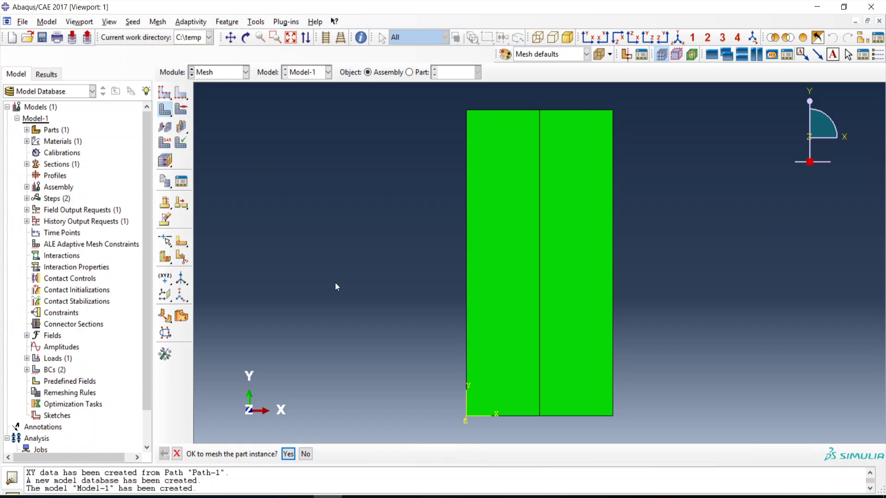
left_click(288, 454)
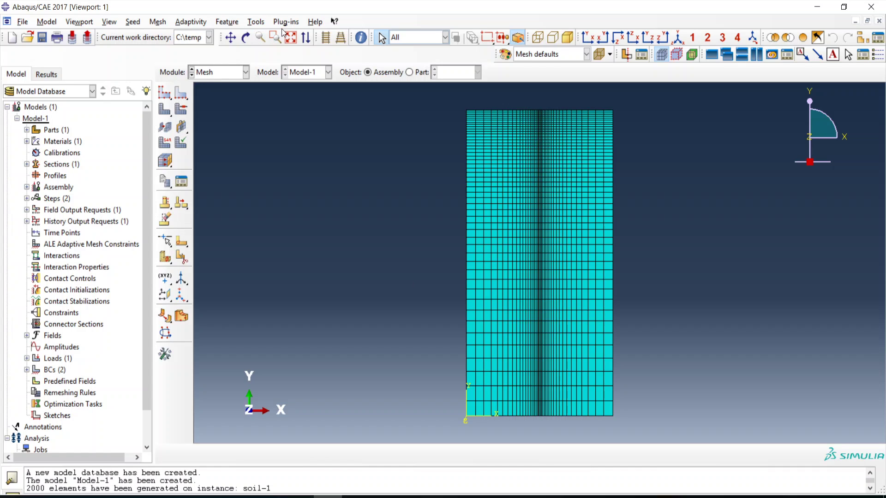
left_click(260, 37)
left_click_drag(489, 172, 406, 249)
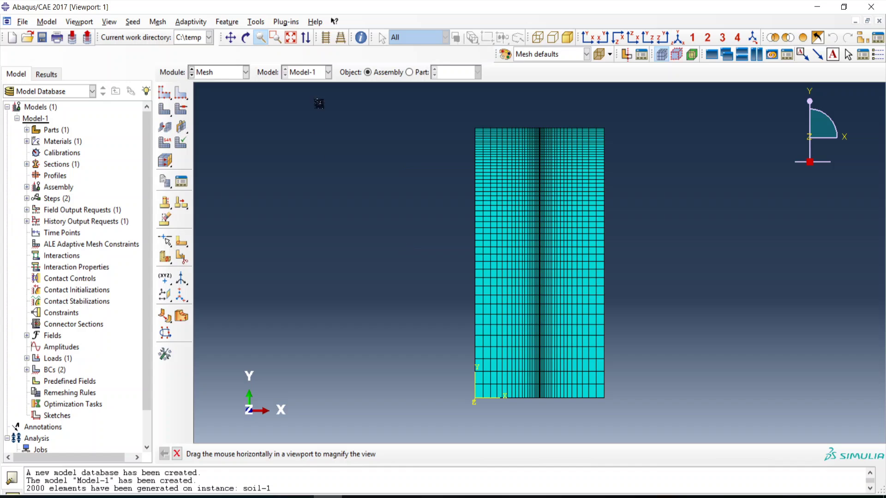
left_click(274, 40)
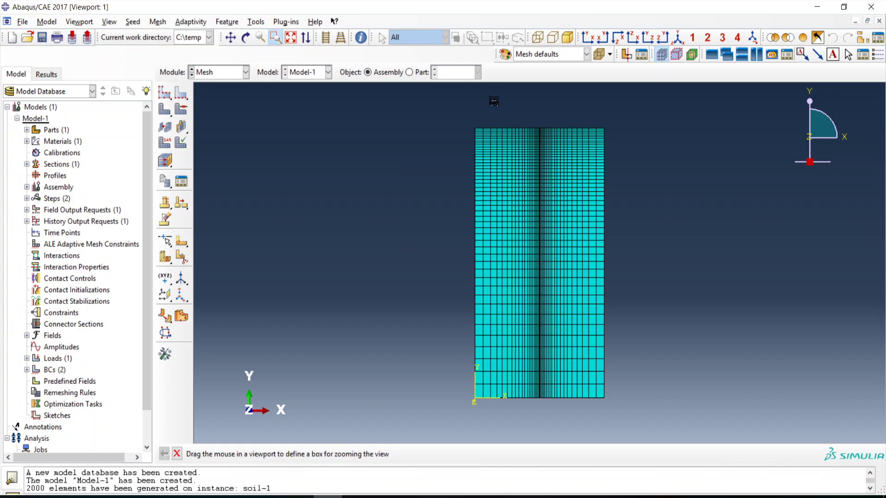
left_click_drag(492, 99, 606, 223)
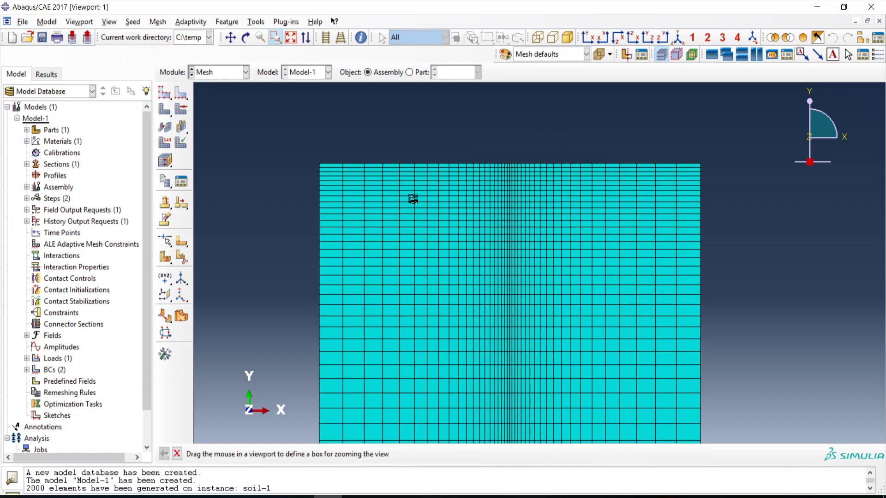
left_click(298, 38)
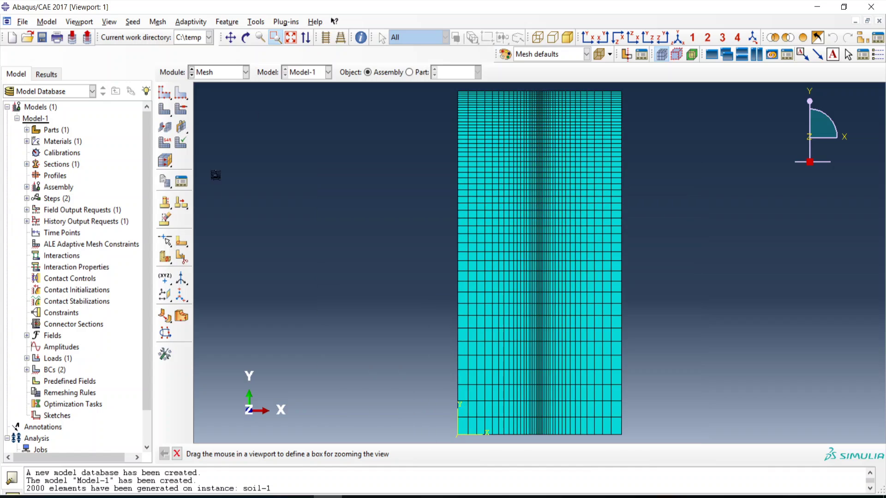
Create a full analysis job named lineload from Model-1, keeping the default submission settings
left_click(247, 74)
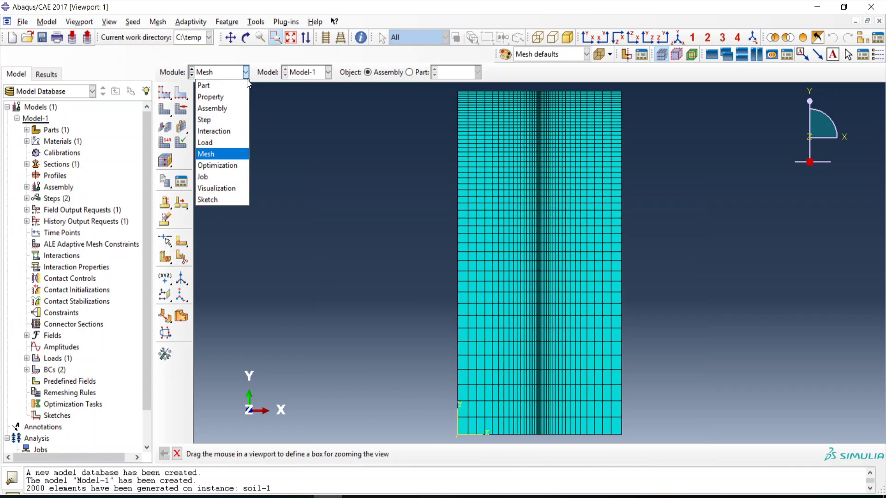
left_click(220, 178)
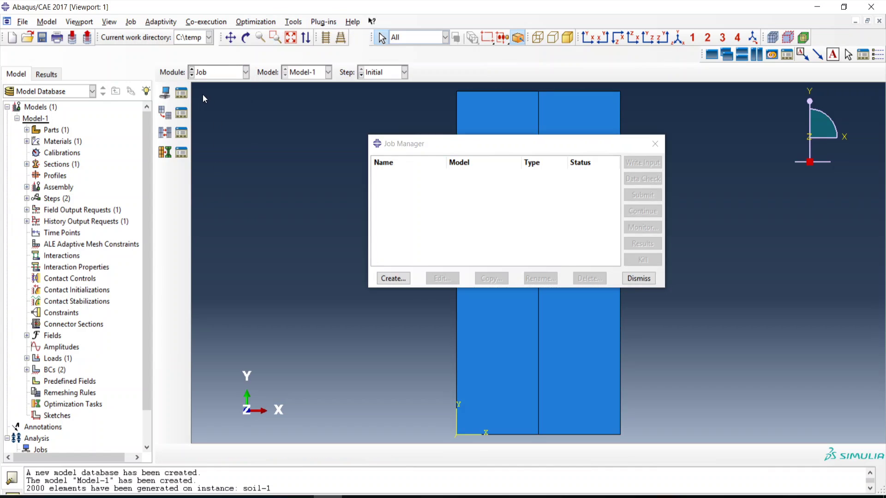
left_click(165, 93)
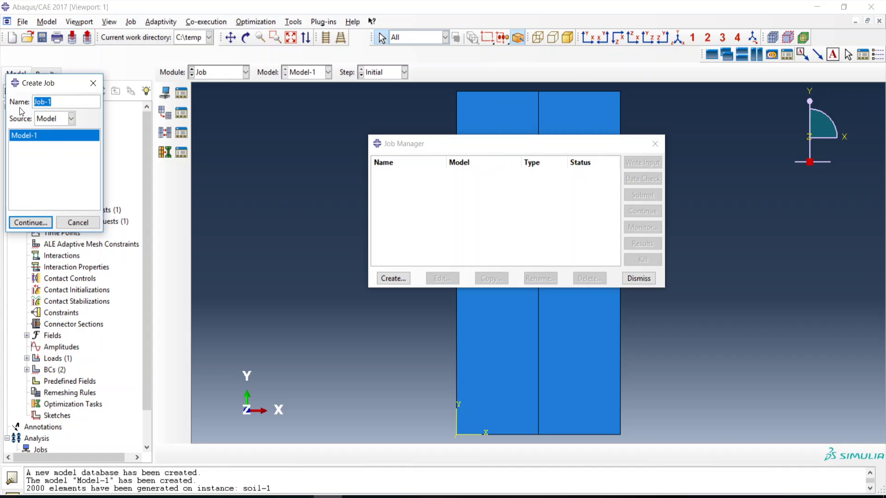
type("line load")
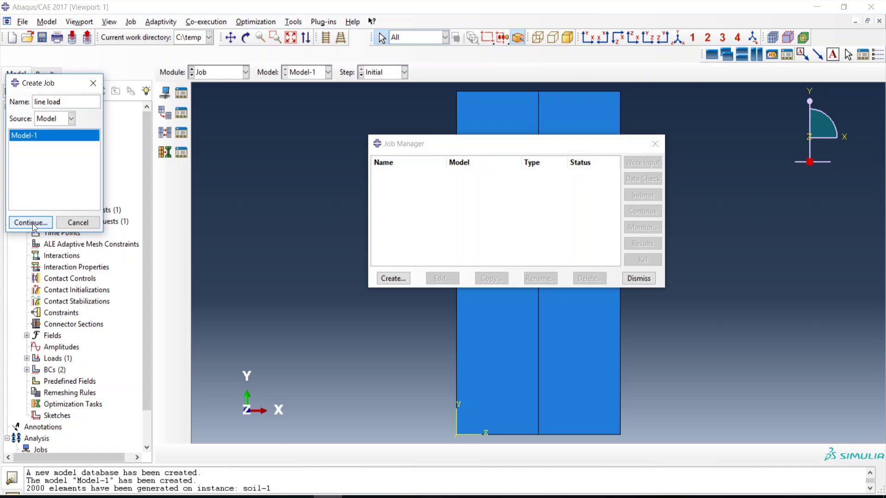
left_click(31, 223)
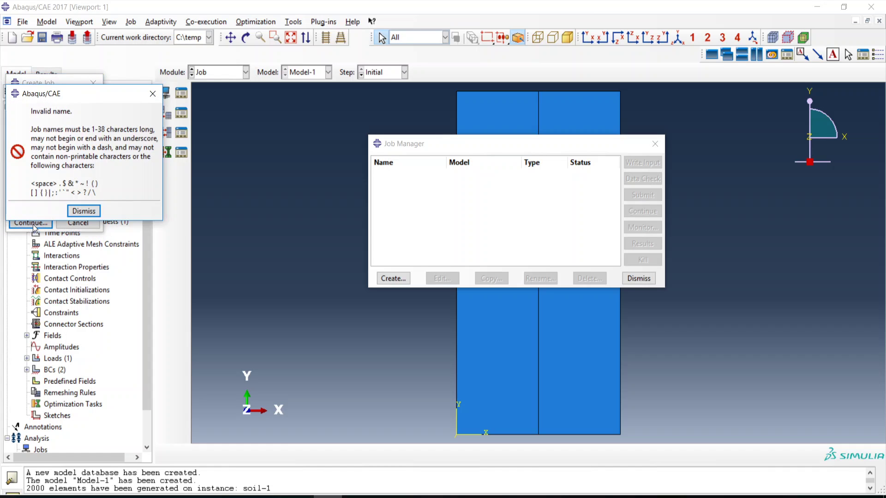
left_click(84, 211)
left_click(45, 102)
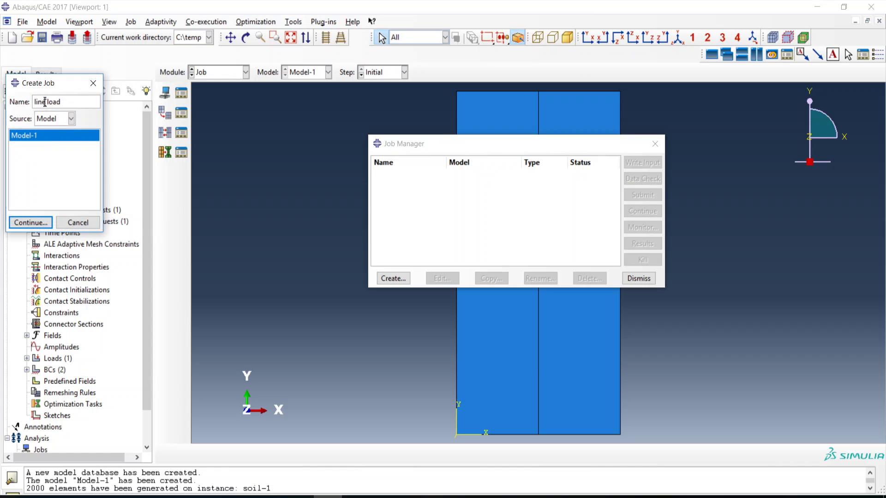
key("Delete")
left_click(37, 222)
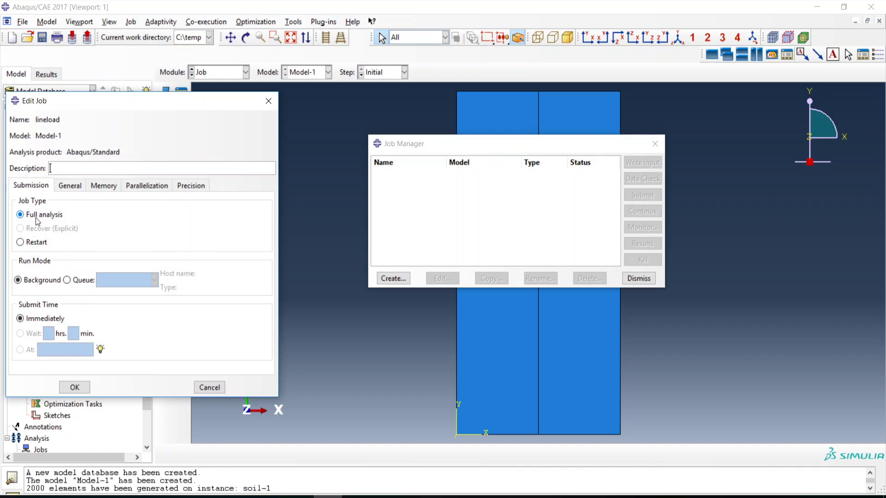
left_click(75, 388)
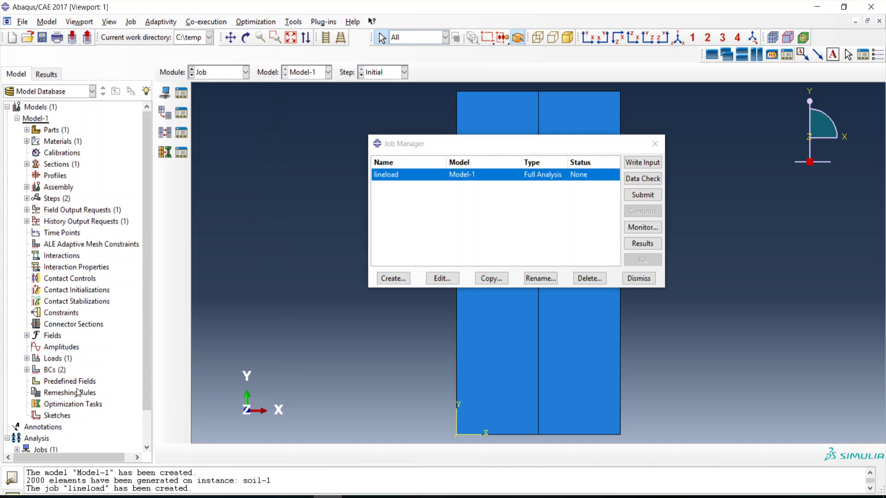
Submit the lineload job for analysis and review its progress log in the job monitor
left_click(643, 197)
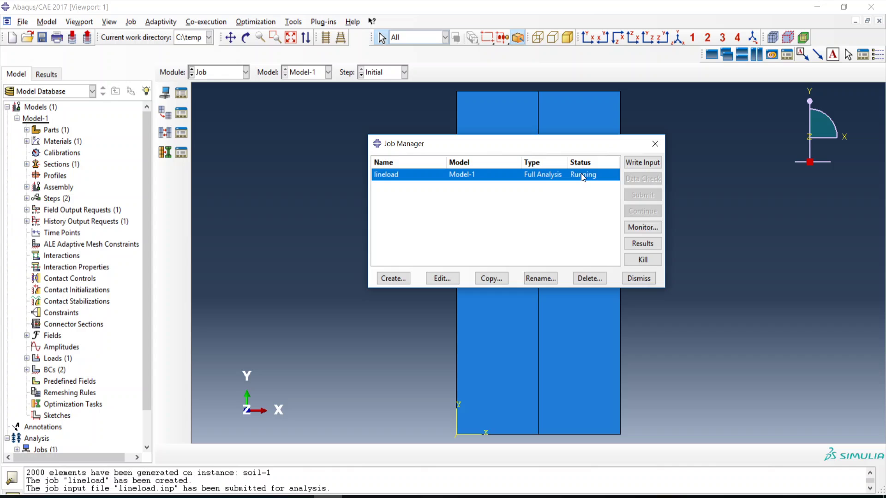
left_click(644, 228)
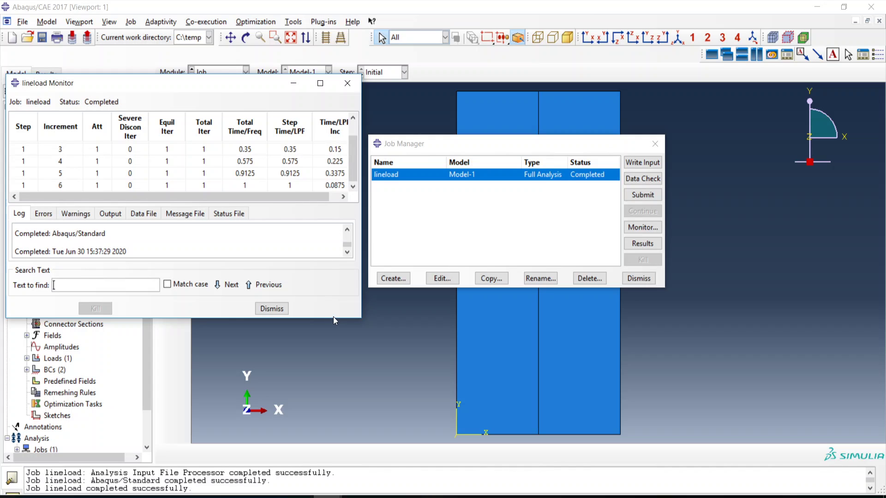
left_click_drag(334, 319, 334, 388)
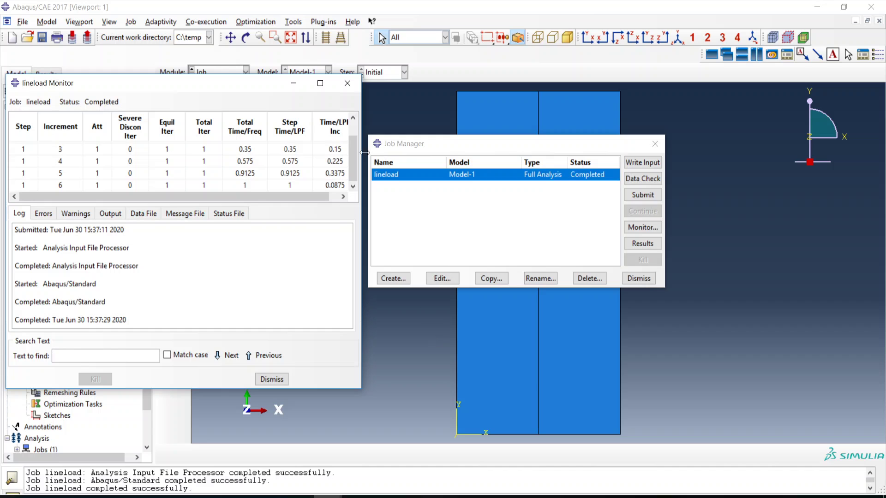
left_click(348, 84)
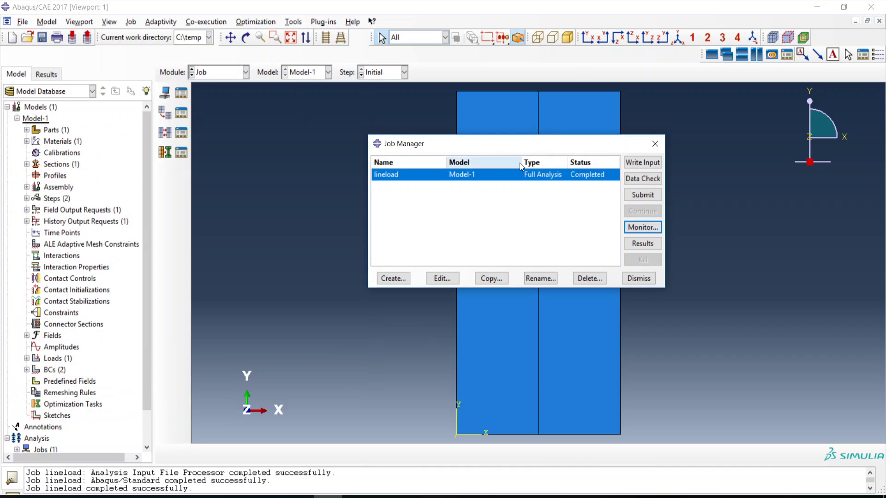
Plot the lineload results as Mises stress contours on the deformed shape, and consult the reference stress comparison slide in PowerPoint
left_click(641, 240)
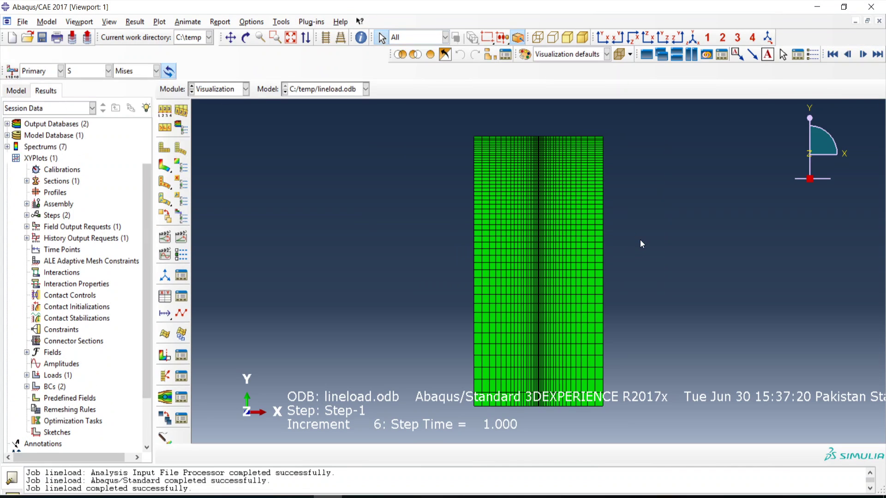
left_click(165, 167)
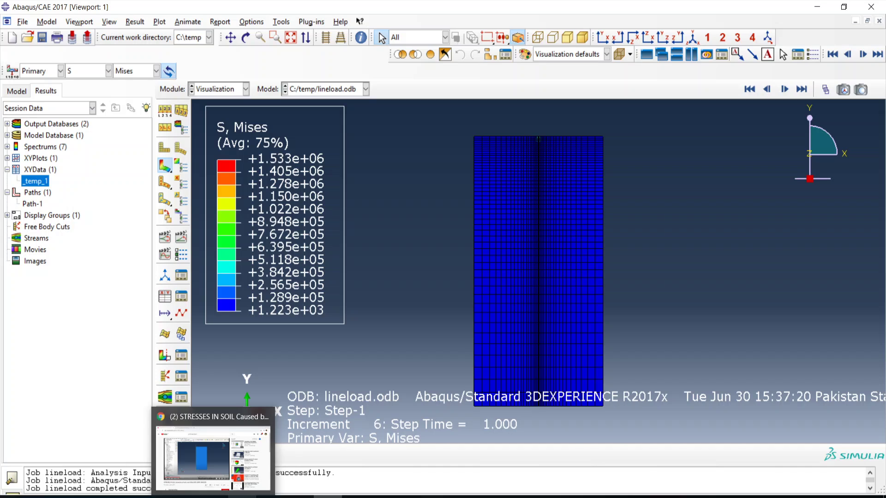
left_click(242, 497)
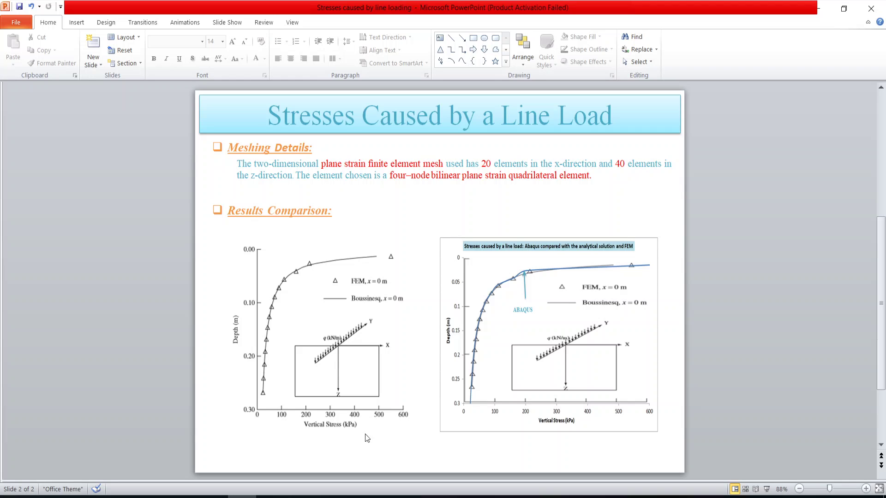
left_click(327, 497)
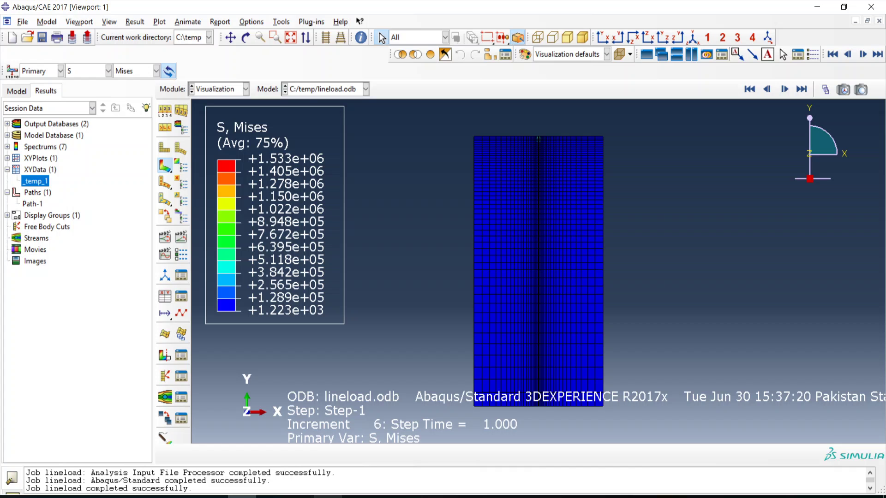
left_click(286, 21)
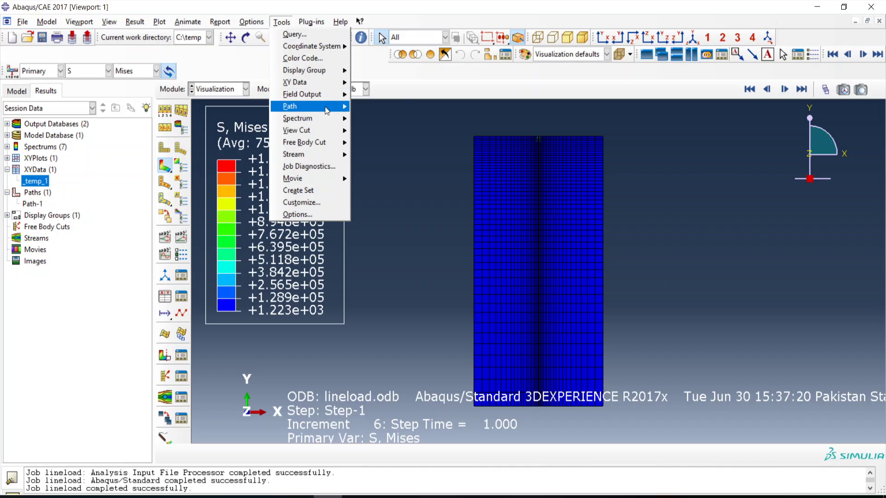
mouse_move(328, 111)
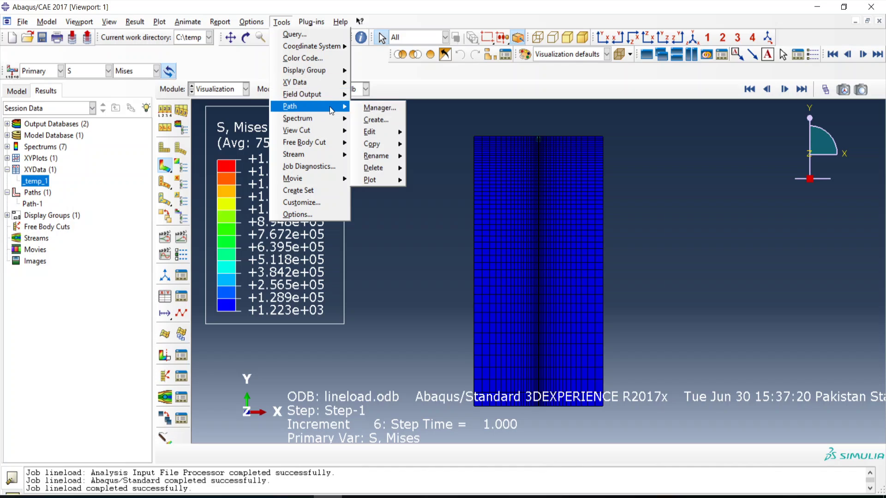
left_click(385, 121)
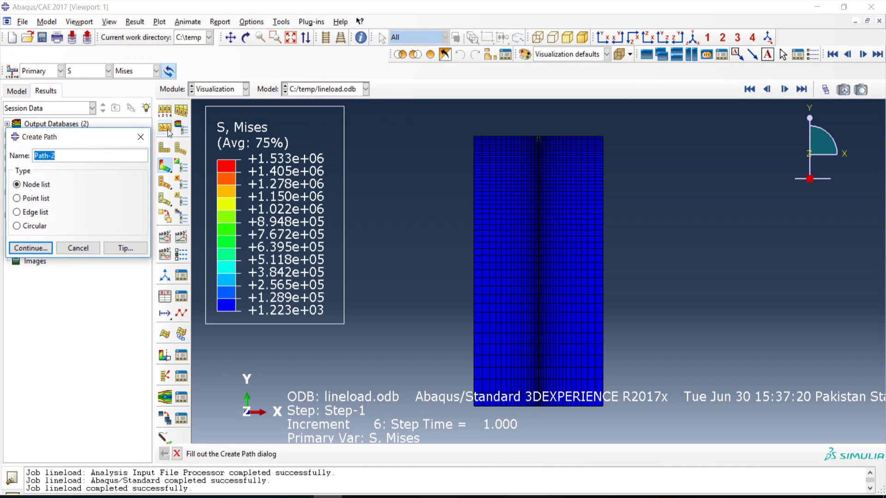
left_click(139, 137)
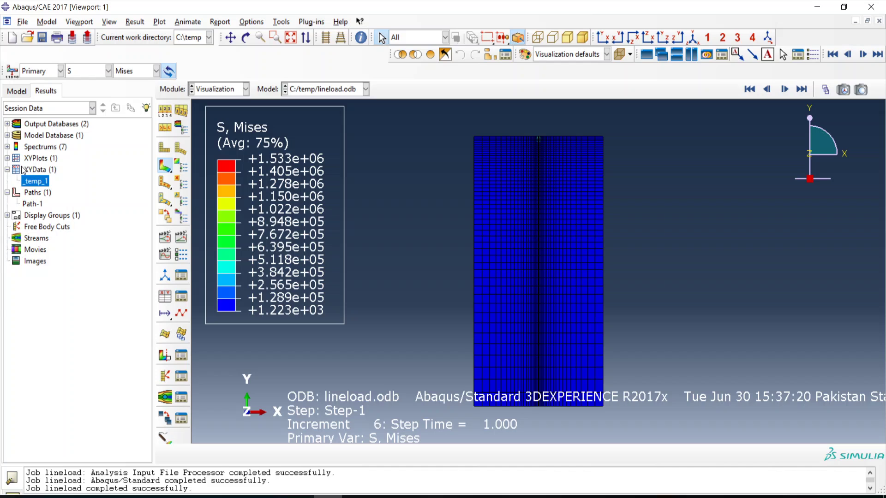
Delete the existing path Path-1 from the session data
right_click(28, 203)
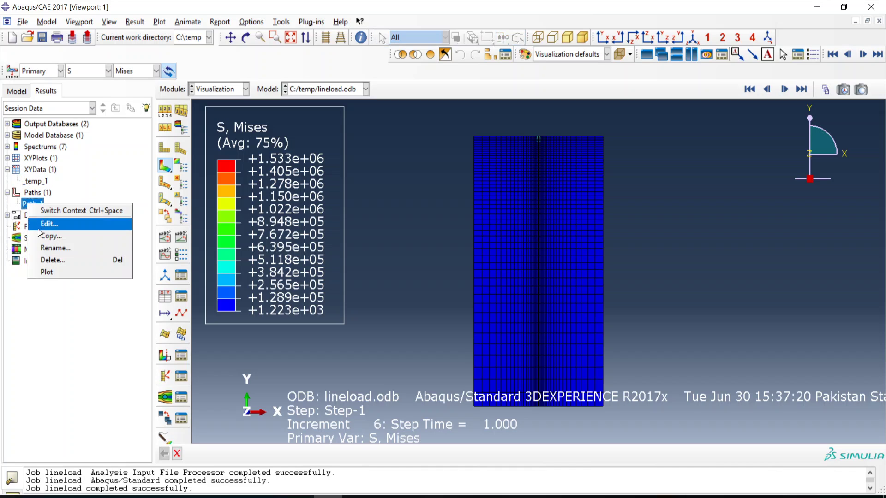
left_click(52, 262)
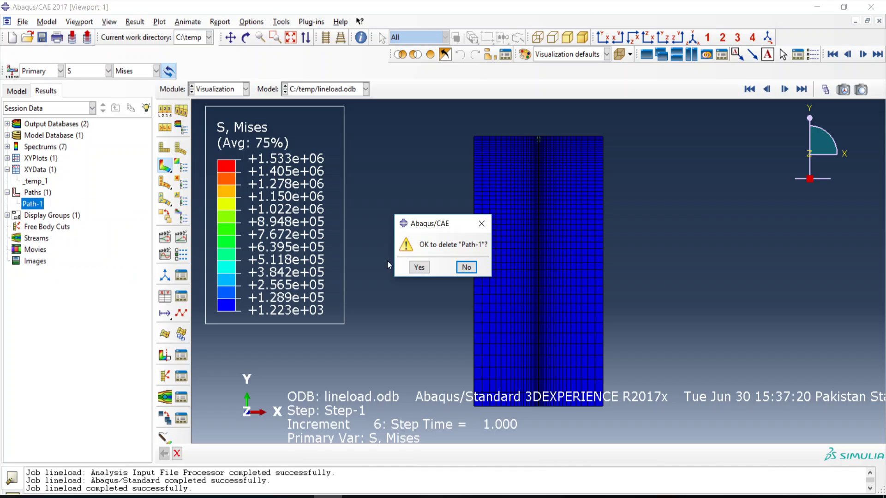
left_click(420, 268)
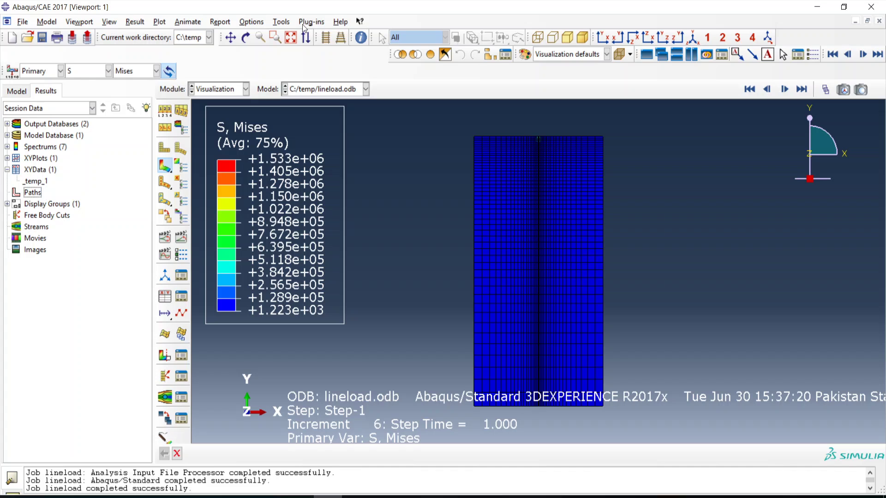
Create a node list path named Path-1 on SOIL-1, starting at the surface node directly under the line load
left_click(281, 22)
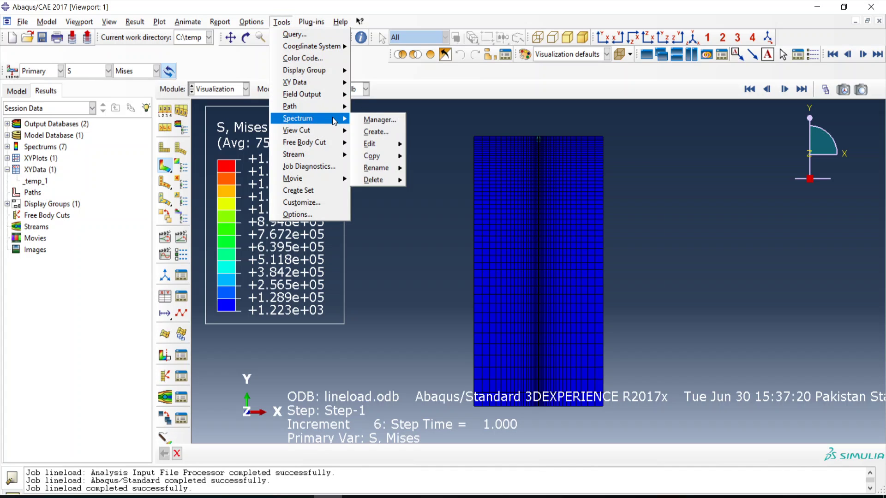
mouse_move(339, 110)
left_click(377, 117)
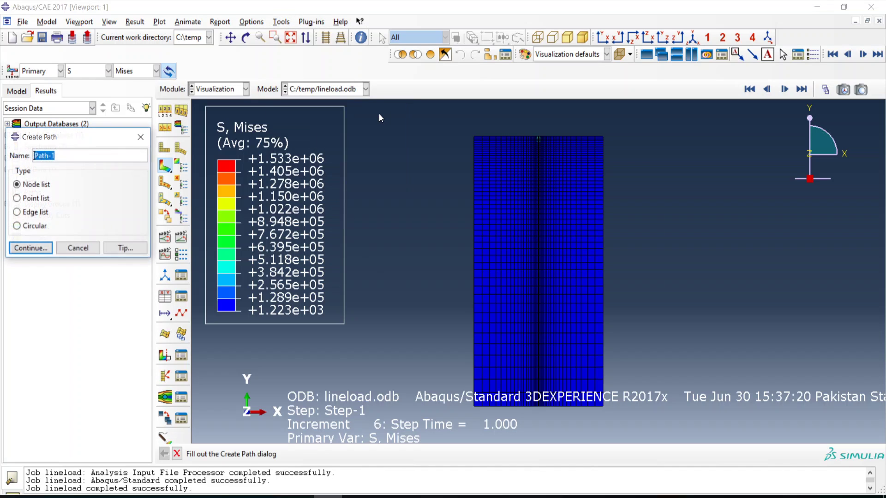
left_click(38, 251)
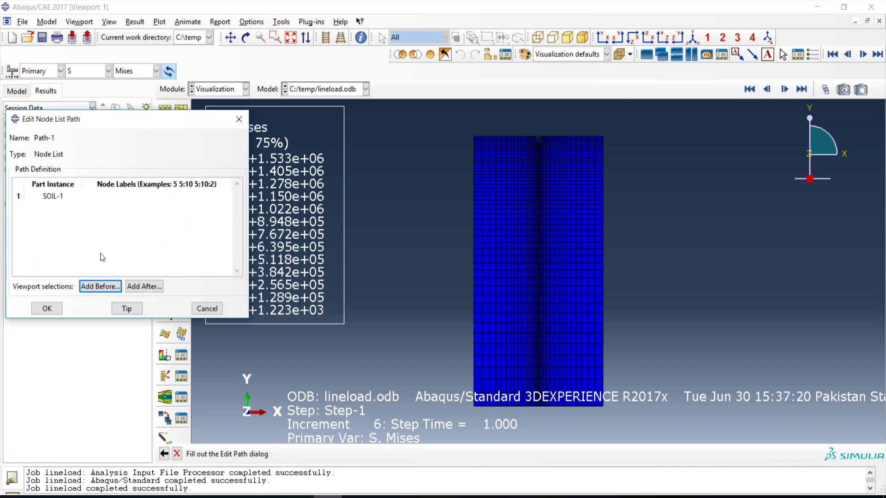
left_click(100, 286)
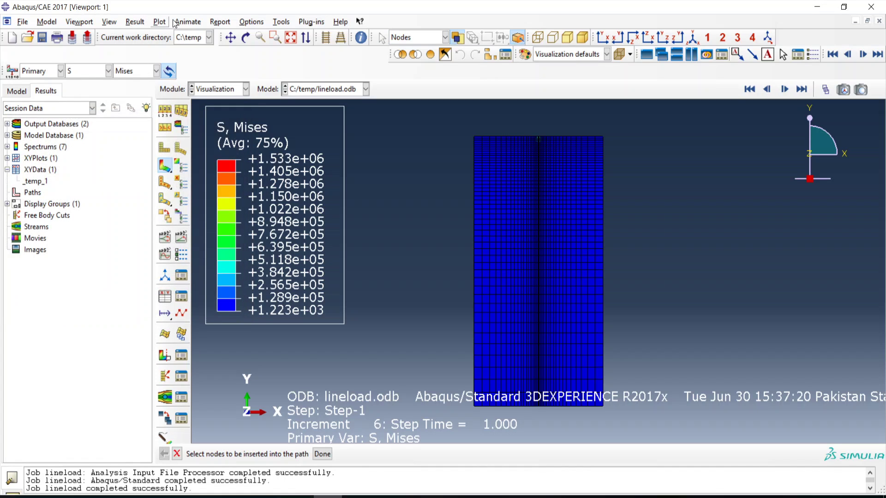
left_click(276, 37)
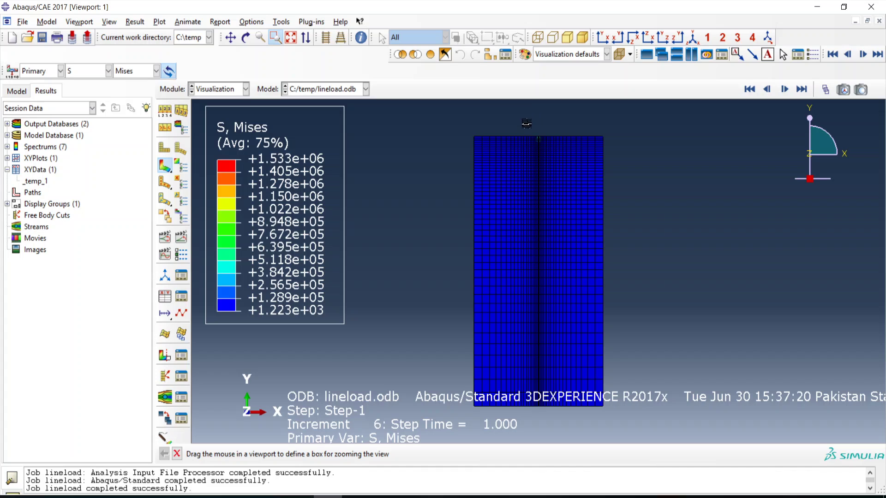
left_click_drag(526, 123, 568, 168)
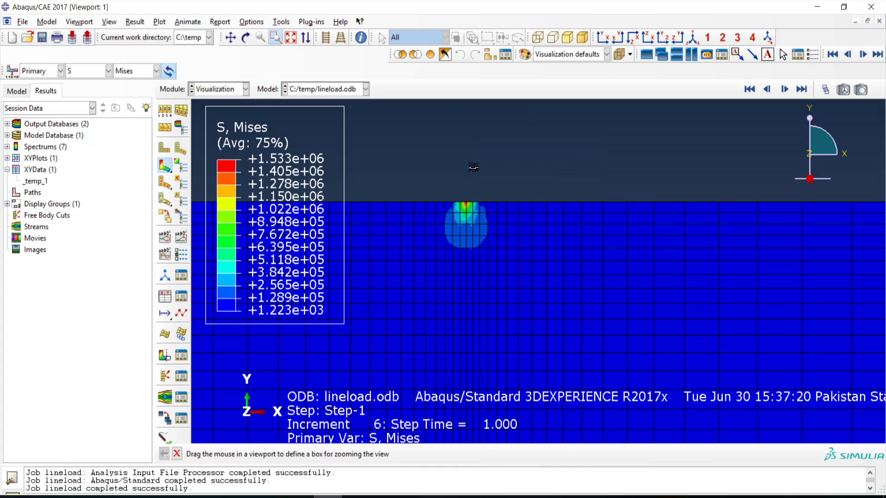
key("Escape")
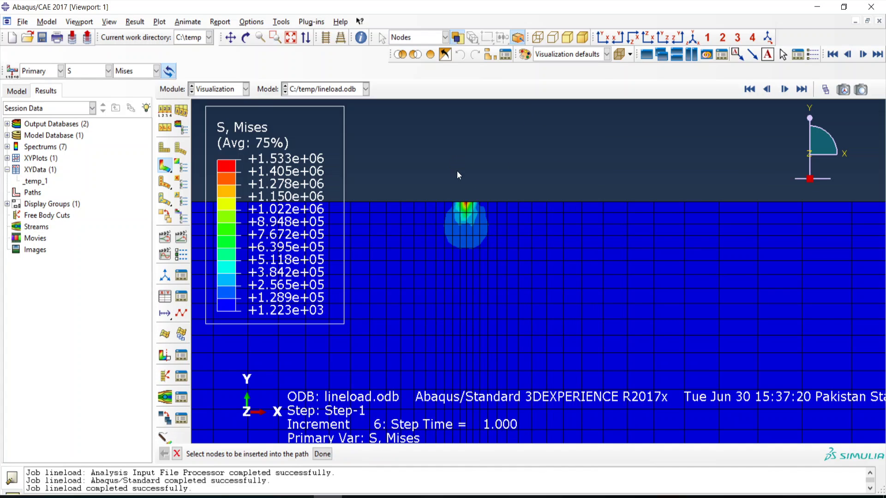
left_click(468, 206)
Add the end node 37, vertically below the load point, to Path-1 and finish the path definition
left_click(290, 37)
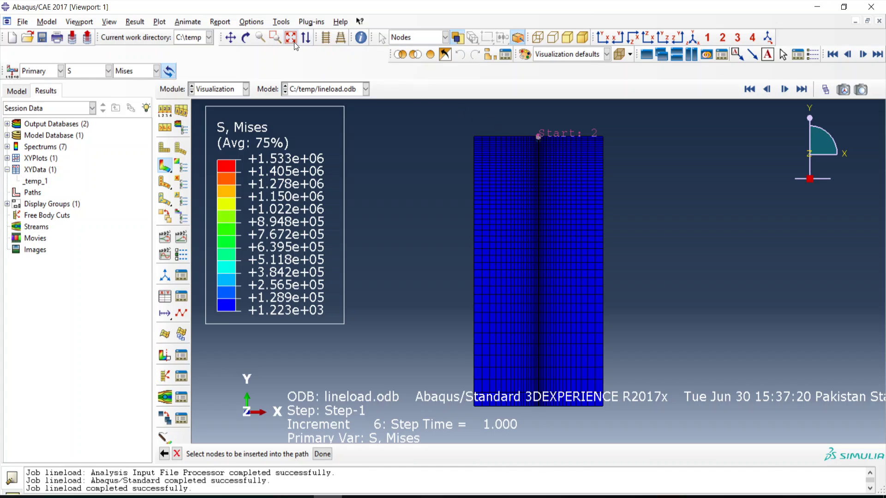
left_click(276, 37)
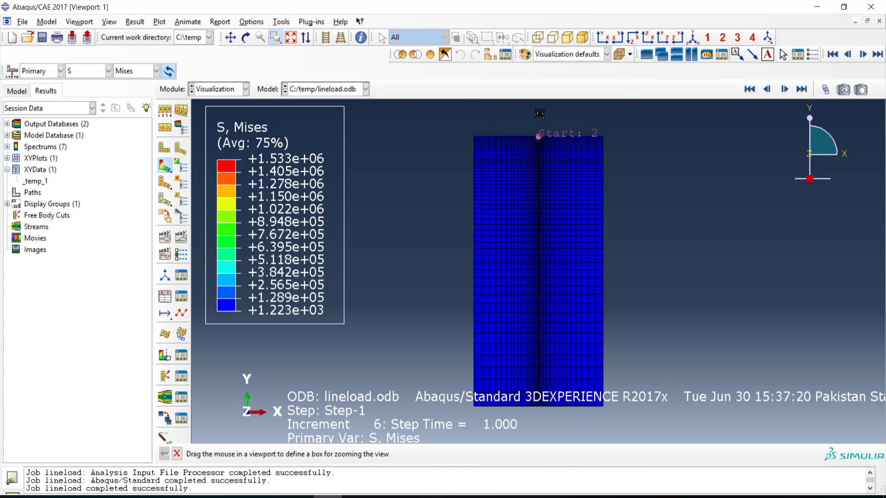
left_click_drag(531, 131, 577, 179)
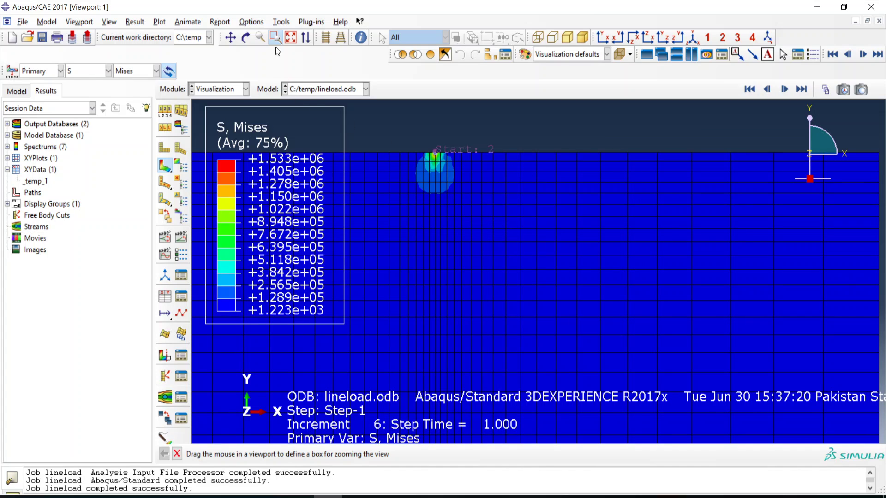
key("Escape")
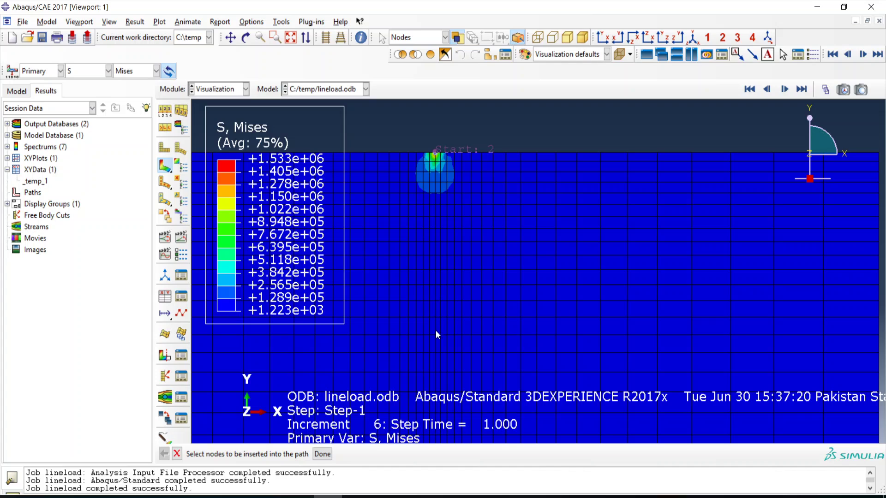
left_click(435, 436)
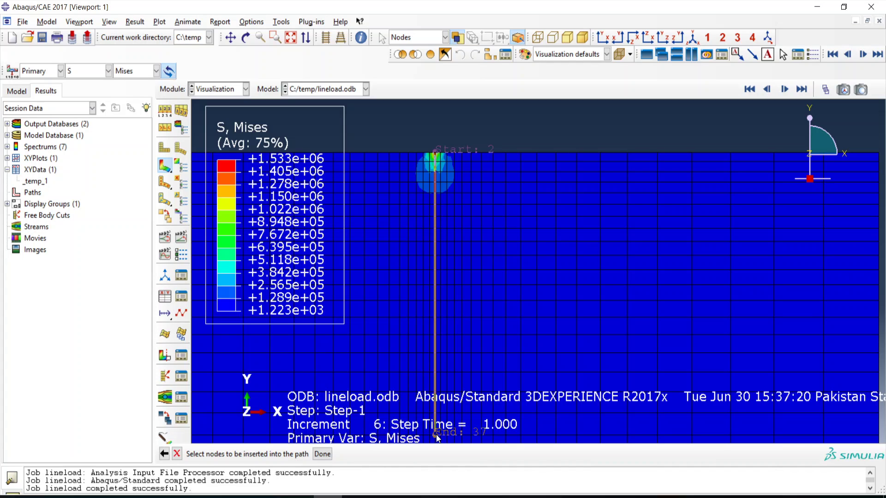
left_click(322, 454)
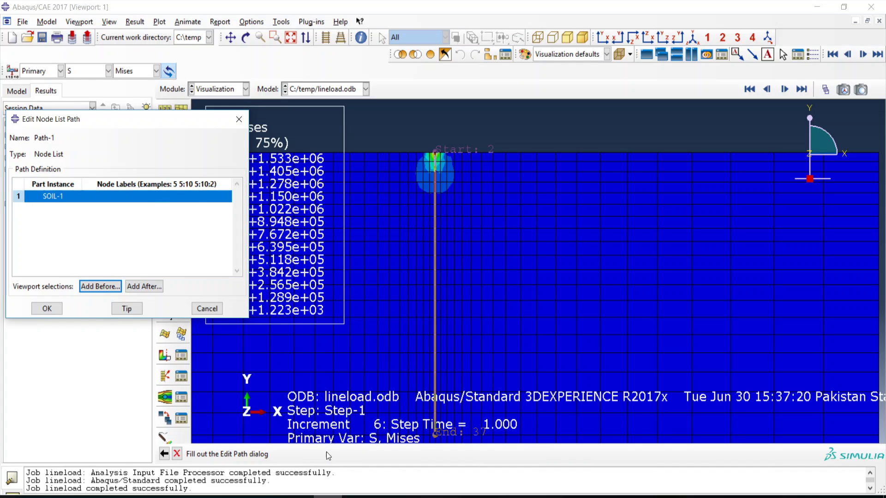
left_click(48, 310)
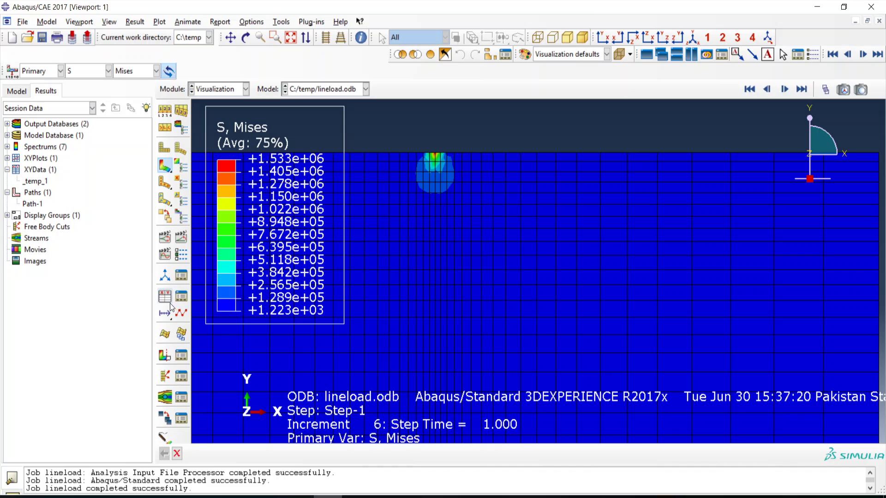
Set up XY data from Path-1 on the undeformed shape, using path points with intersections, true distance and frame 6 of Step-1
left_click(290, 37)
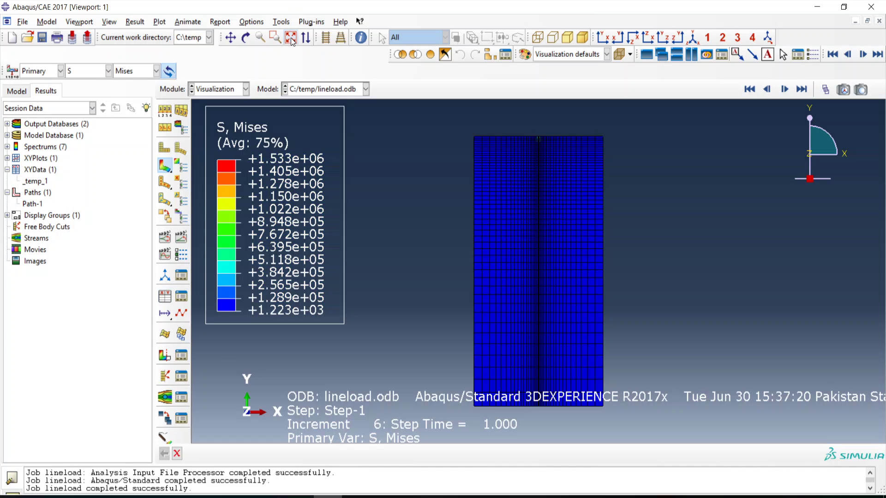
left_click(168, 300)
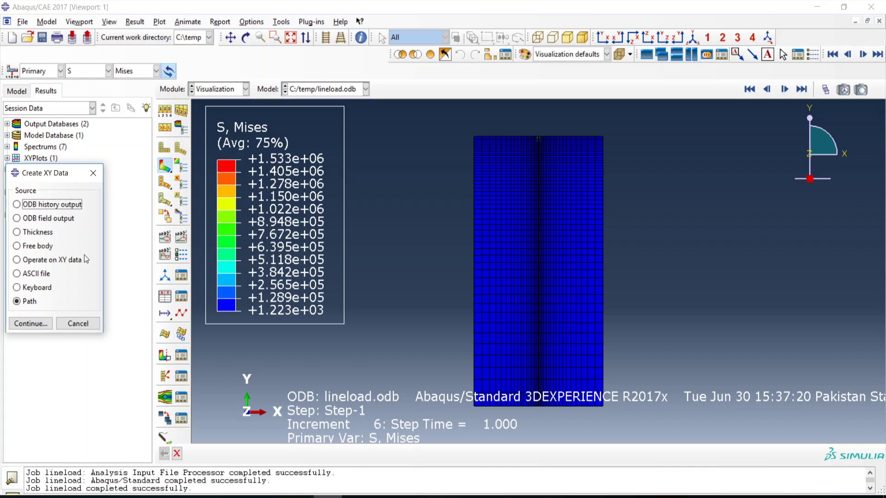
left_click(39, 323)
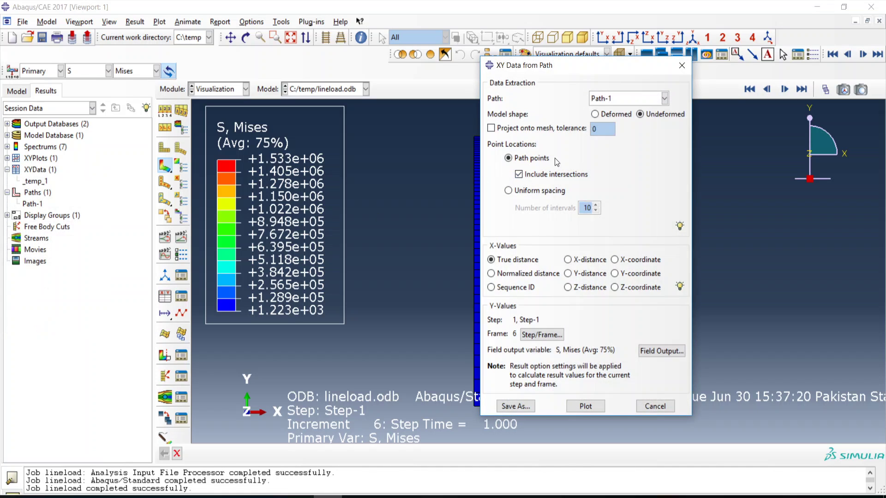
left_click(658, 117)
left_click(531, 178)
left_click(532, 178)
left_click(547, 338)
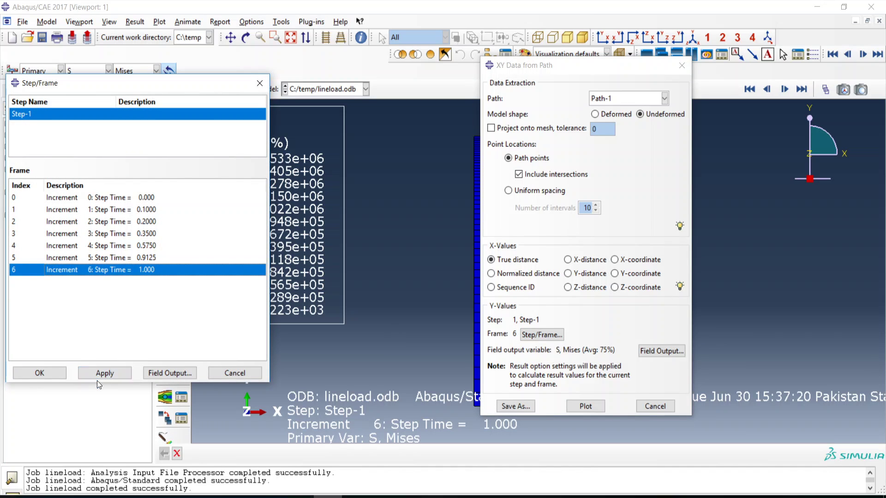
left_click(53, 376)
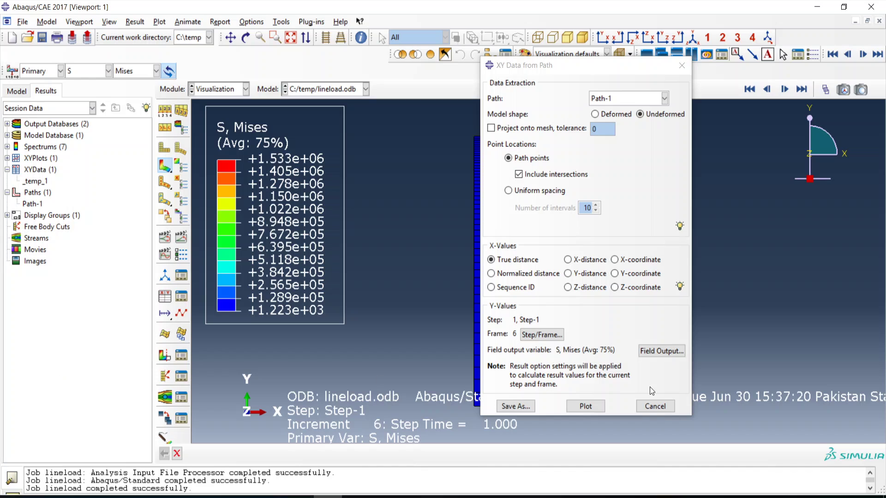
Set the path's field output variable to stress component S22 and plot it along Path-1
left_click(656, 352)
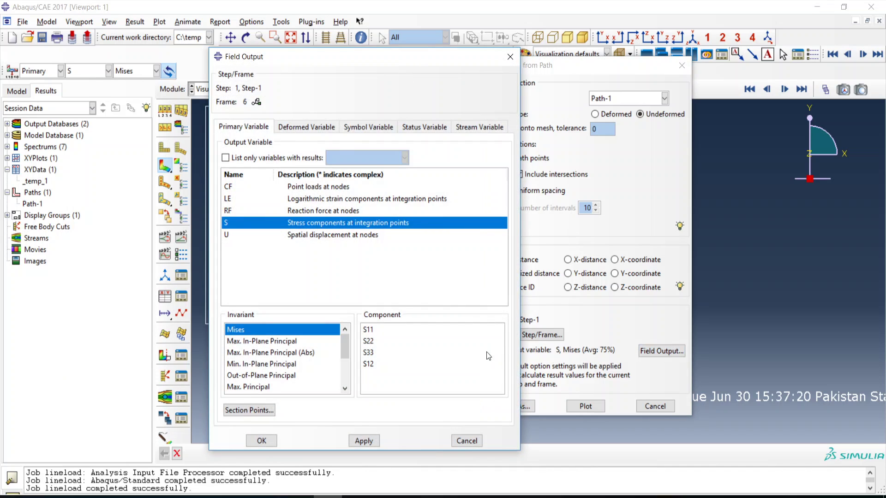
left_click(369, 342)
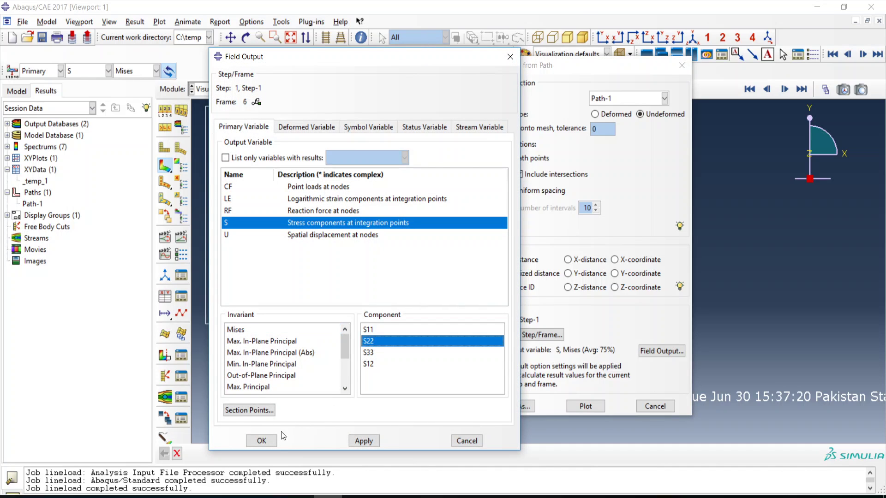
left_click(271, 442)
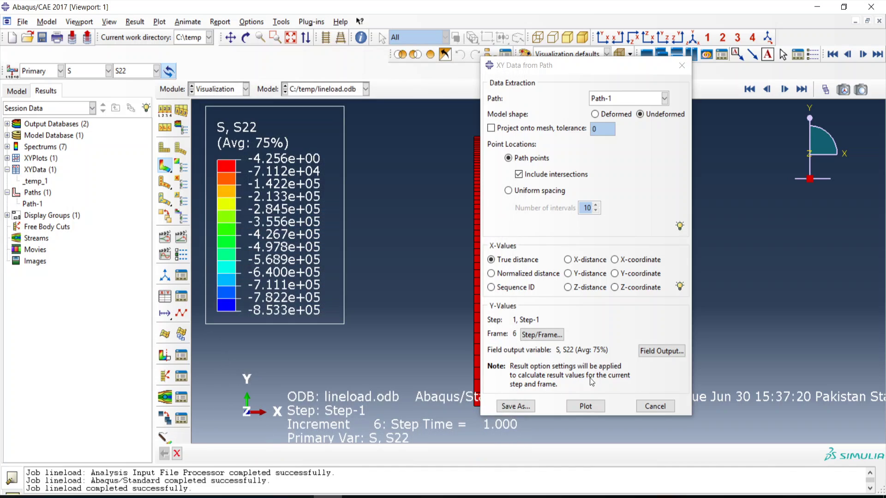
left_click(587, 407)
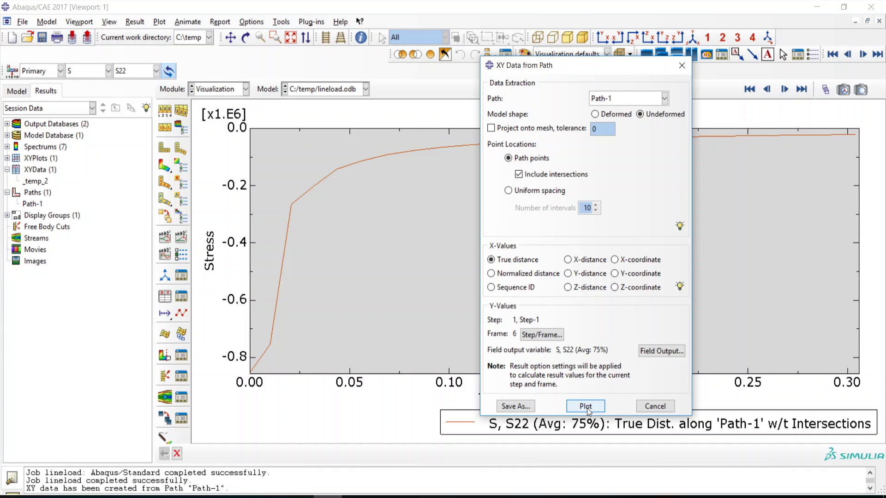
left_click_drag(629, 63, 108, 71)
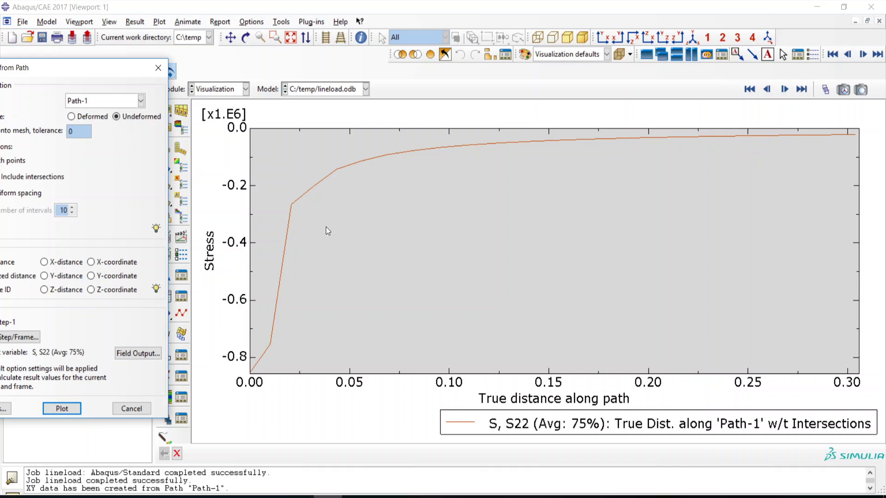
left_click(159, 69)
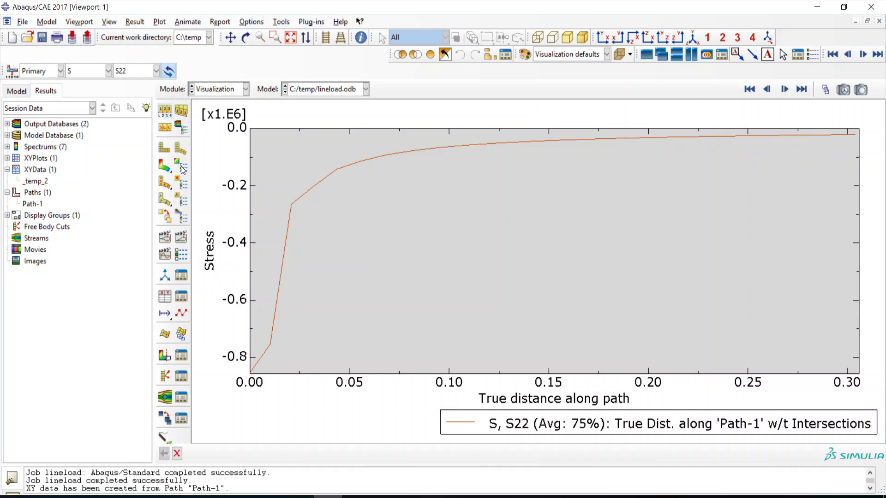
Copy all X and Y values of the _temp_2 data set into Sheet1 in Excel from cell H5, then return to Abaqus
right_click(33, 182)
left_click(67, 216)
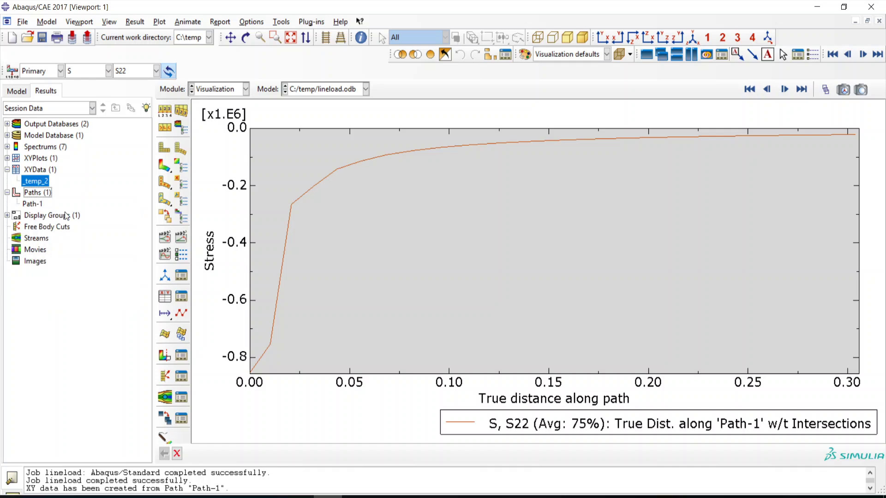
left_click_drag(64, 129, 120, 239)
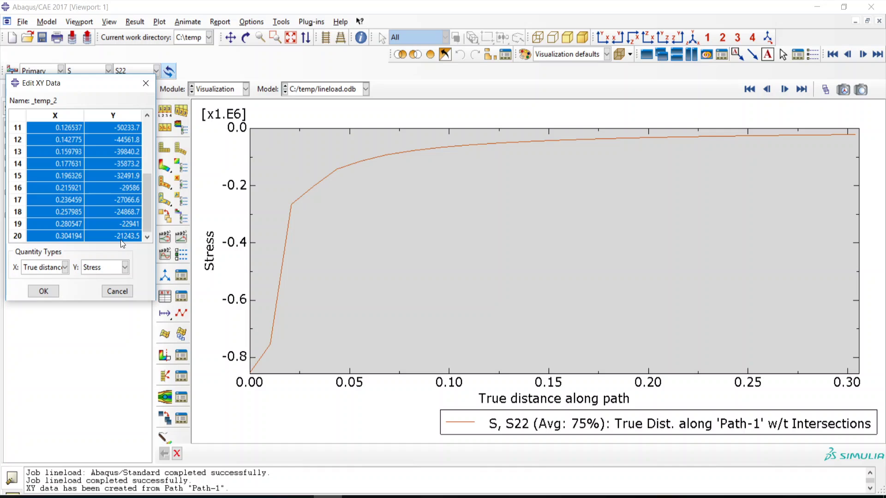
key("alt+Tab")
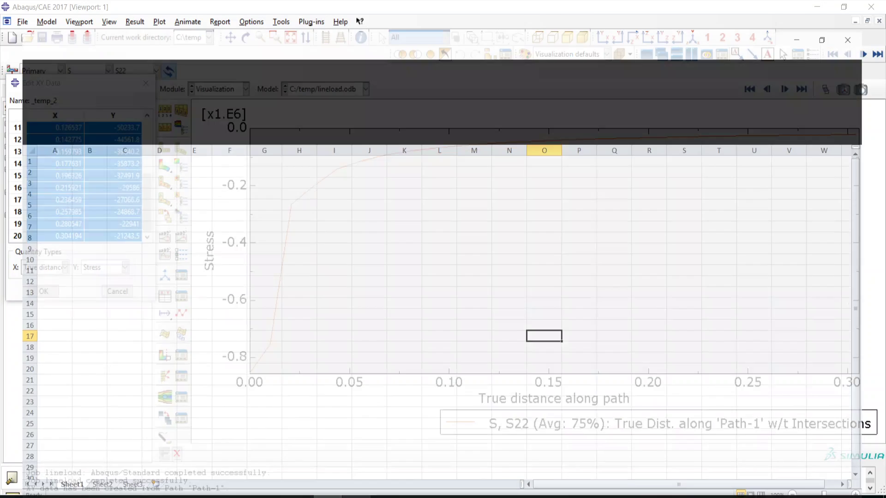
left_click(282, 183)
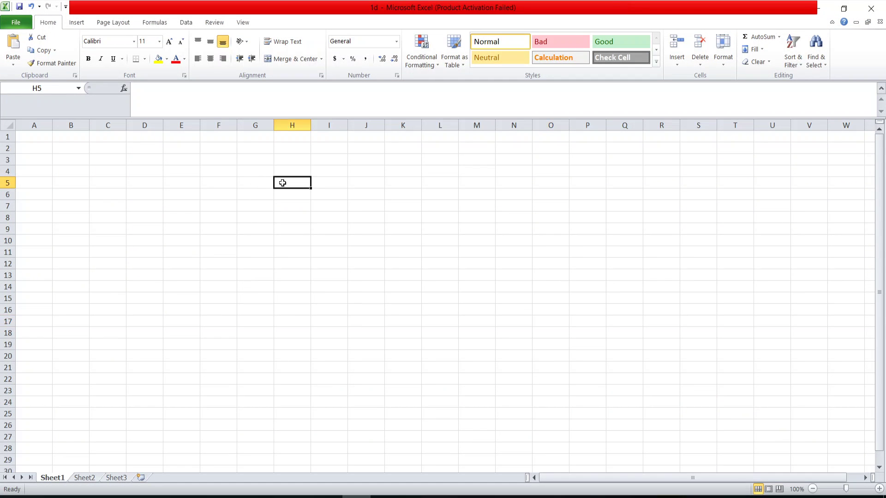
type("0\t-853348 0.010149\t-754476 0.020787\t-265315 0.031936\t-201836 0.043622\t-142138 0.05587\t-113685 0.068707\t-91880.9 0.082162\t-77275.7 0.096265\t-65897.3 0.111045\t-57229.6 0.126537\t-50233.7 0.142775\t-44561.8 0.159793\t-39840.2 0.177631\t-35873.2 0.196326\t-32491.9 0.215921\t-29586 0.236459\t-27066.6 0.257985\t-24868.7 0.280547\t-22941 0.304194\t-21243.5")
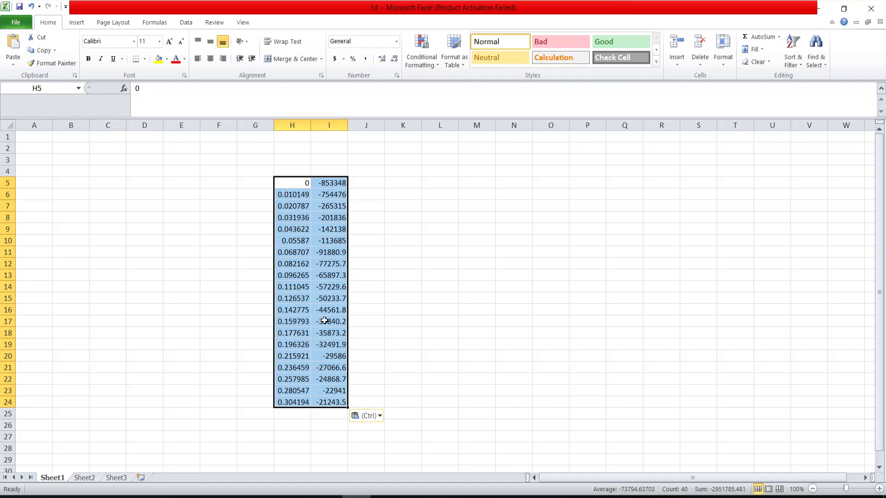
key("alt")
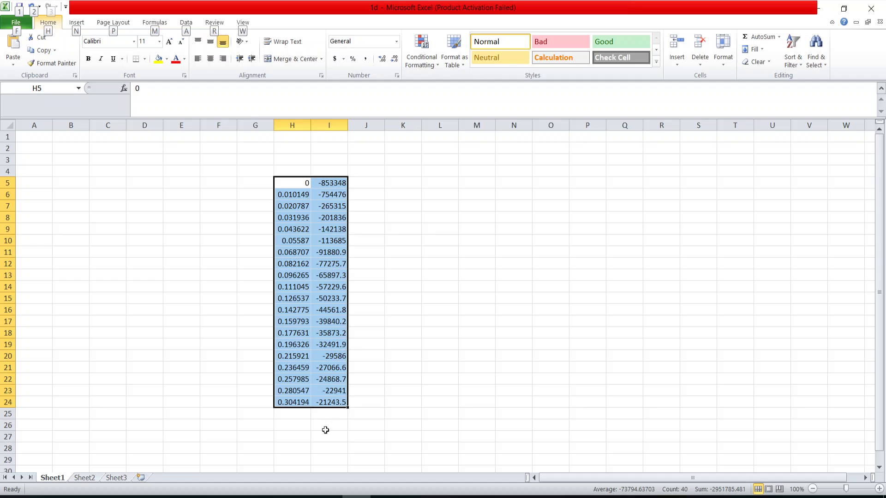
left_click(316, 496)
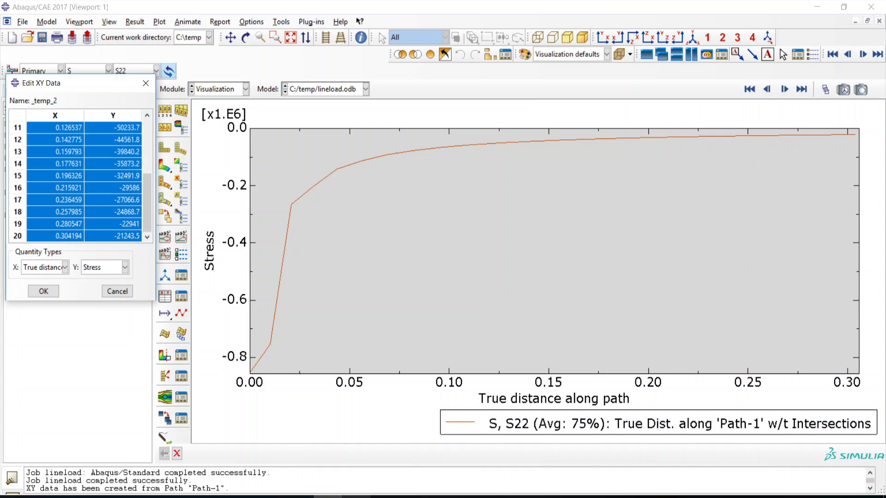
Switch to Excel and enter the header "Depth (m)" in cell H4 above the distance values
left_click(357, 497)
left_click(283, 171)
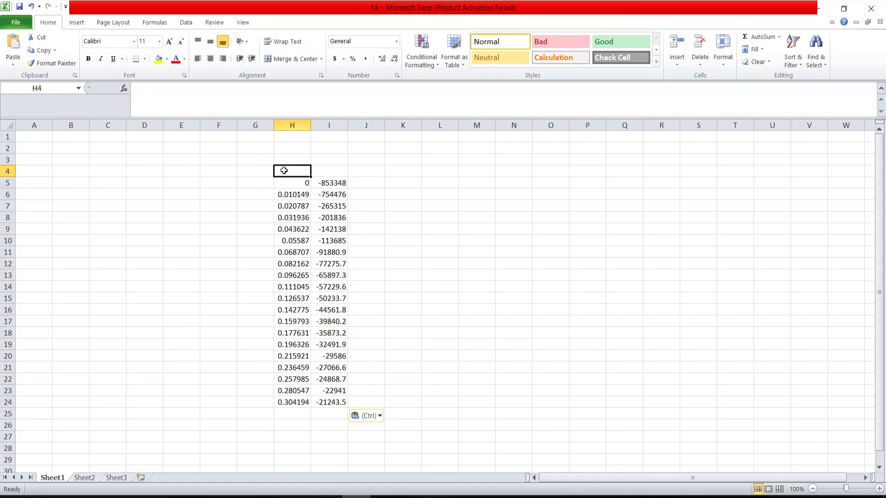
type("D")
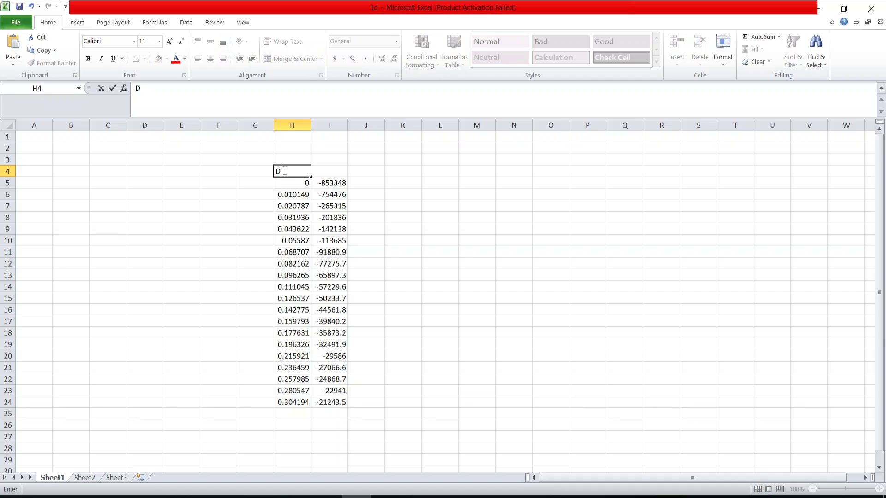
type("eoth")
left_click(287, 171)
key("BackSpace")
type("pth (m)")
Enter the header text "Stress (N/m2" in cell I4 above the stress values
left_click(333, 172)
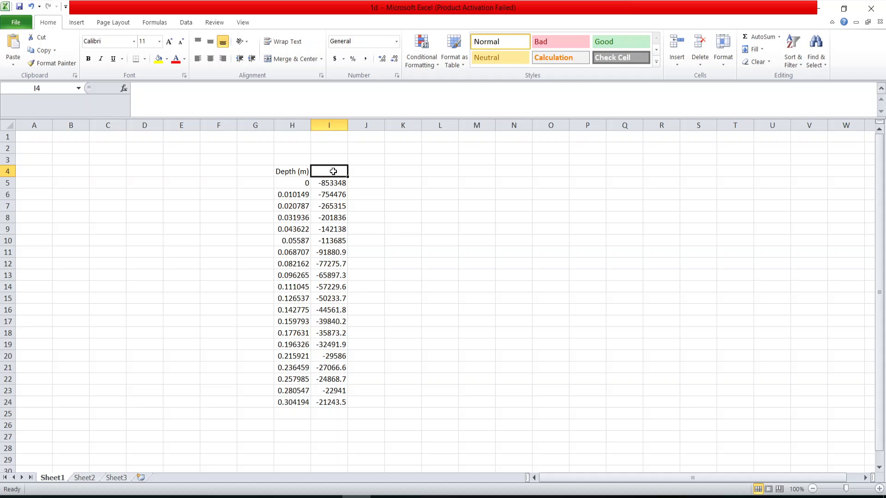
type("Stress")
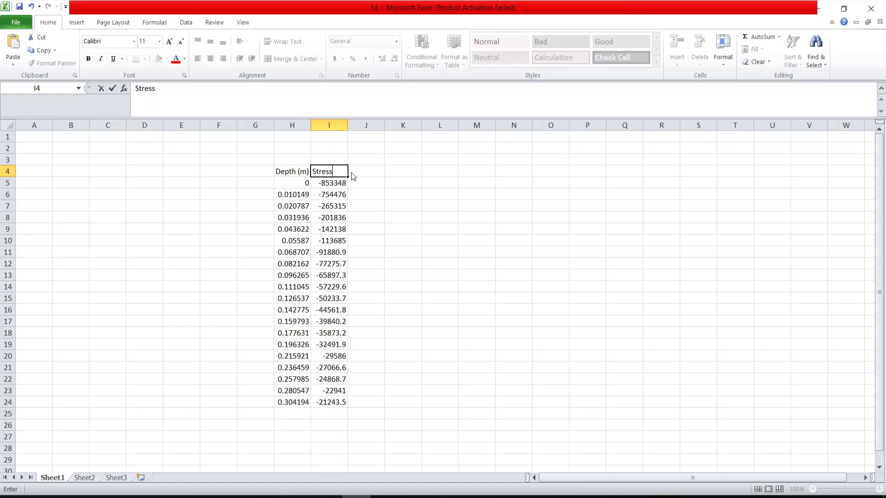
left_click(353, 172)
left_click(342, 172)
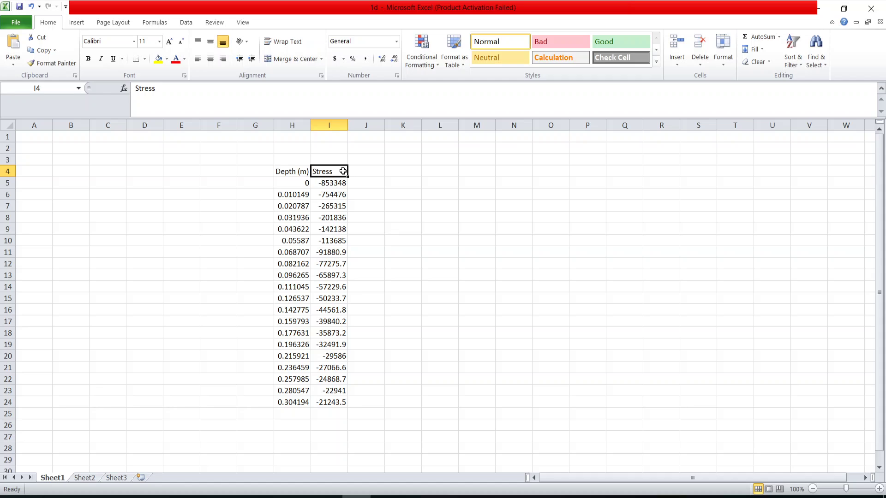
double_click(343, 172)
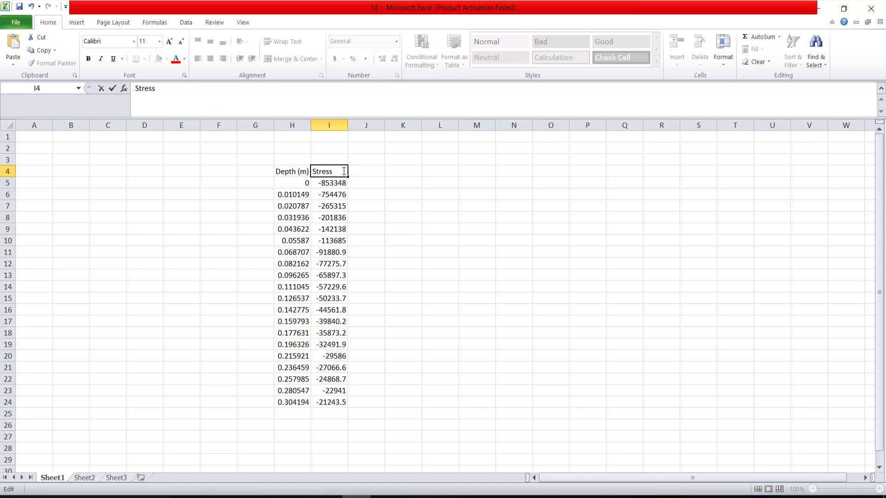
type("(N/m)")
key("BackSpace")
type("2")
Format the 2 in the stress header in I4 as superscript
left_click_drag(356, 171, 352, 171)
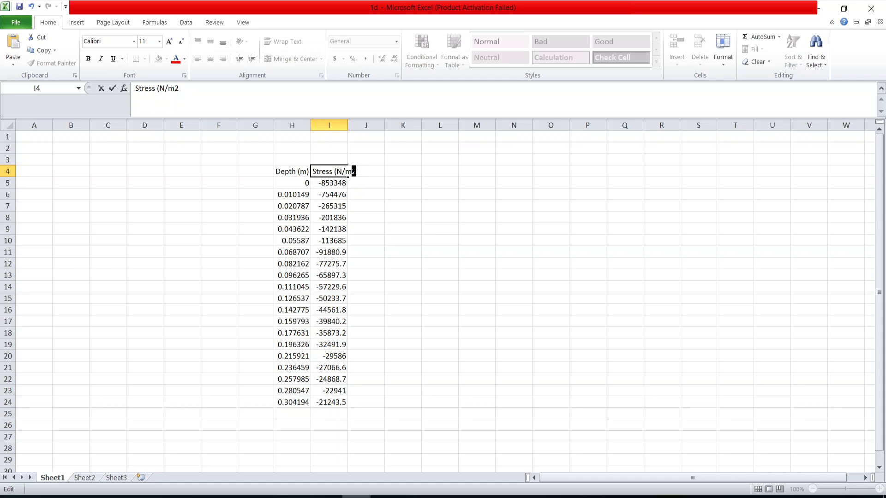
left_click(185, 74)
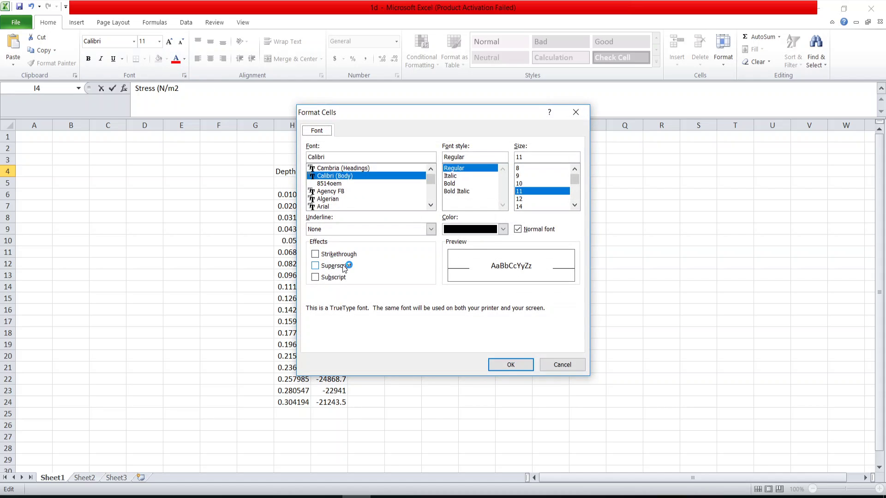
left_click(345, 266)
left_click(511, 364)
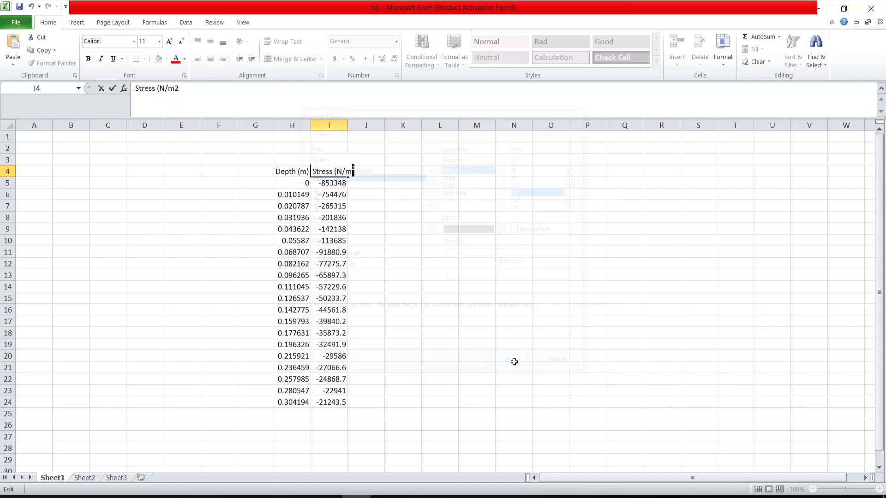
left_click(379, 191)
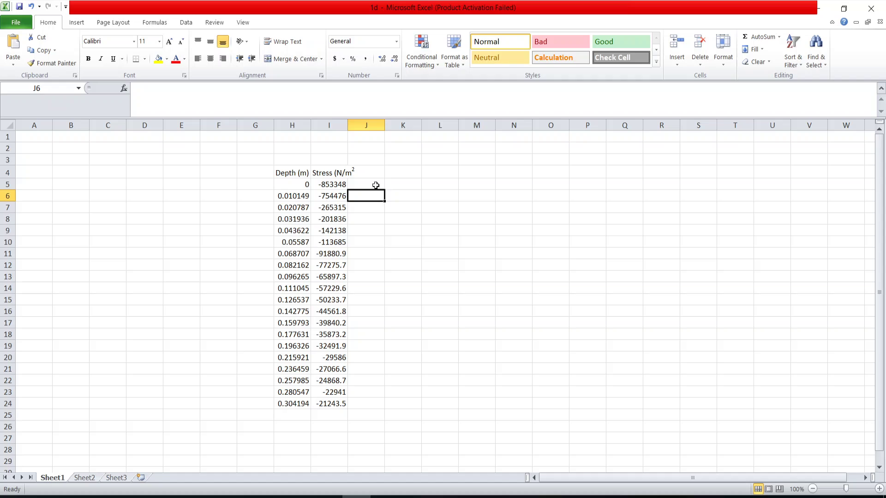
Widen column I to fit the stress header and add the closing bracket after the unit in I4
left_click(355, 171)
left_click(344, 173)
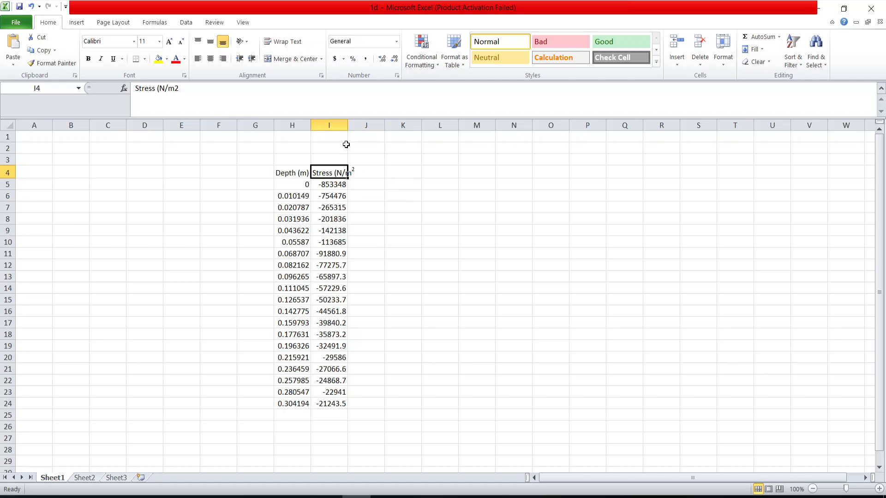
left_click_drag(348, 125, 371, 132)
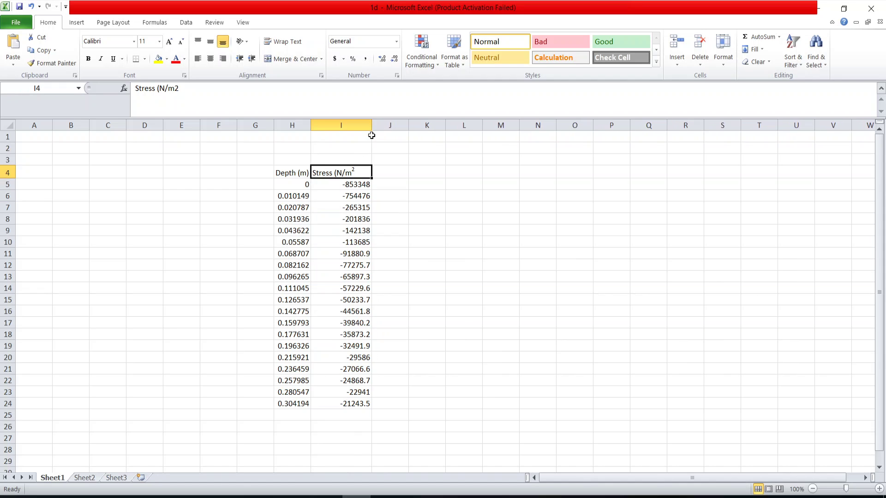
double_click(353, 173)
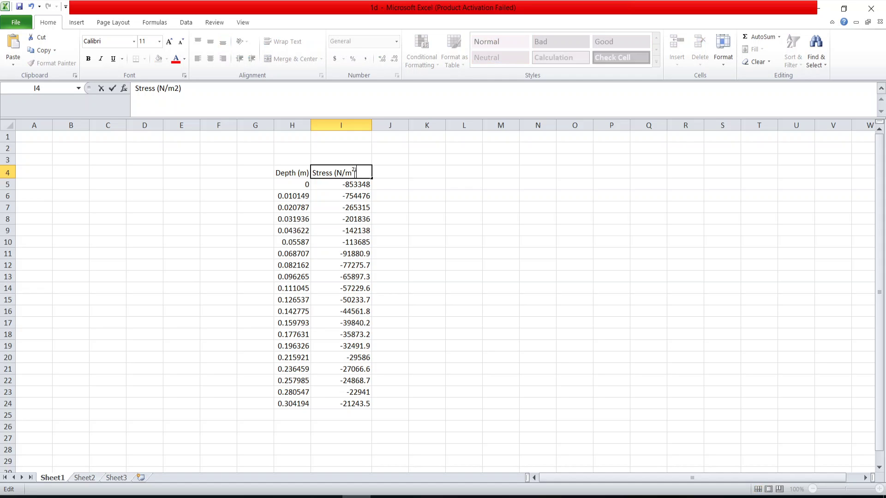
Center the depth and stress table in H4:I24 and widen column H slightly
left_click_drag(289, 175, 361, 395)
left_click(287, 173)
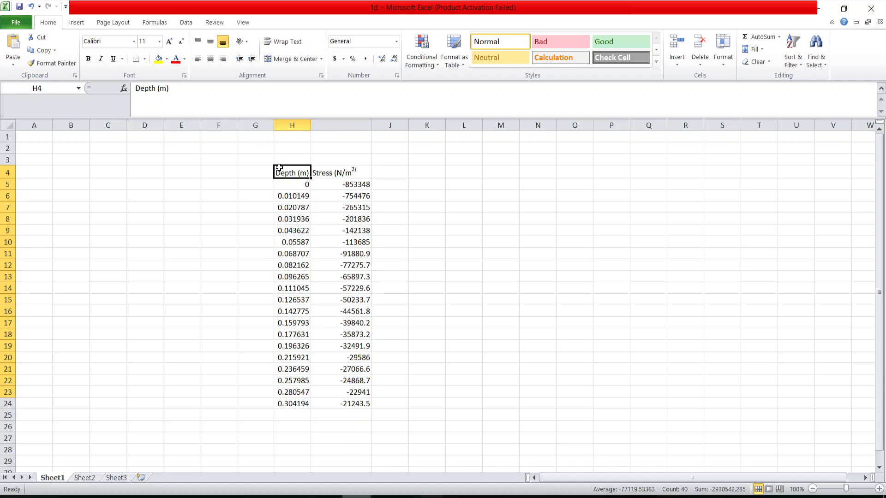
left_click_drag(287, 172, 342, 403)
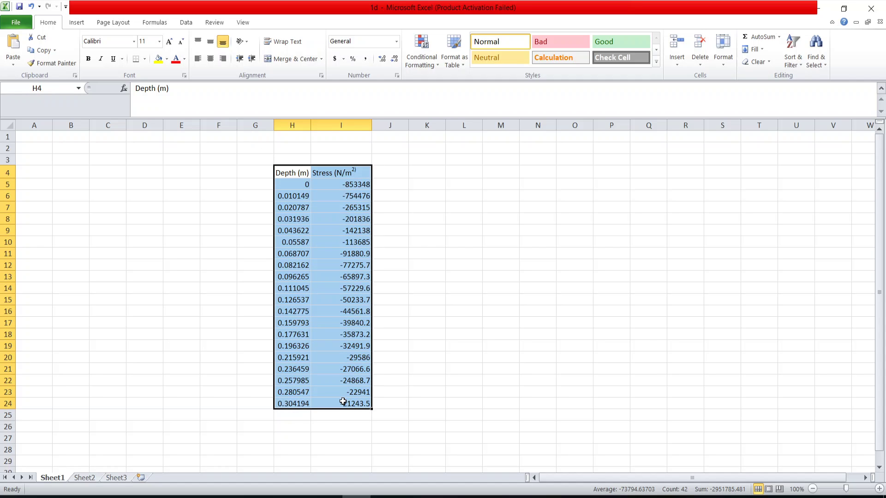
left_click(211, 59)
left_click(425, 208)
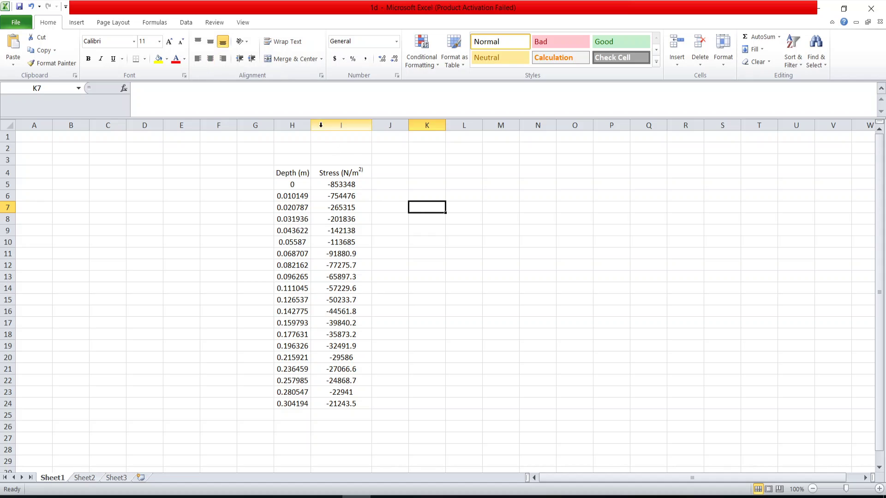
left_click_drag(311, 125, 327, 125)
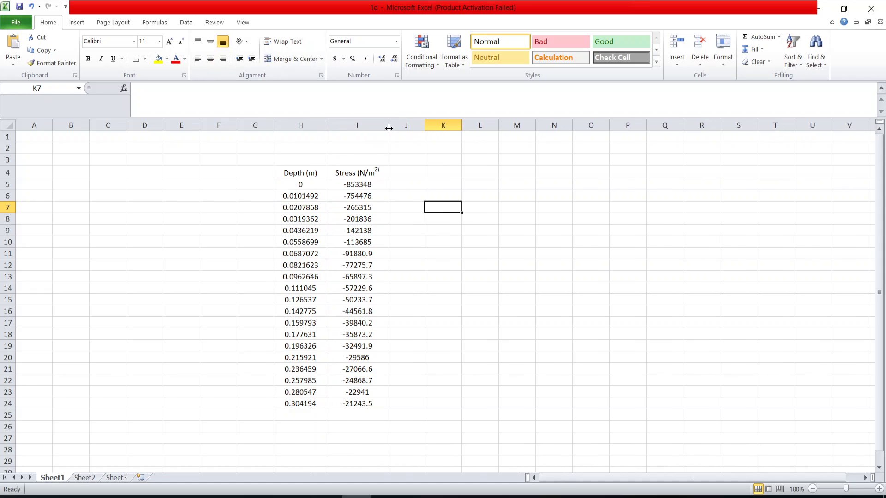
Check the vertical stress units in the PowerPoint results comparison charts and return to Excel
left_click(243, 497)
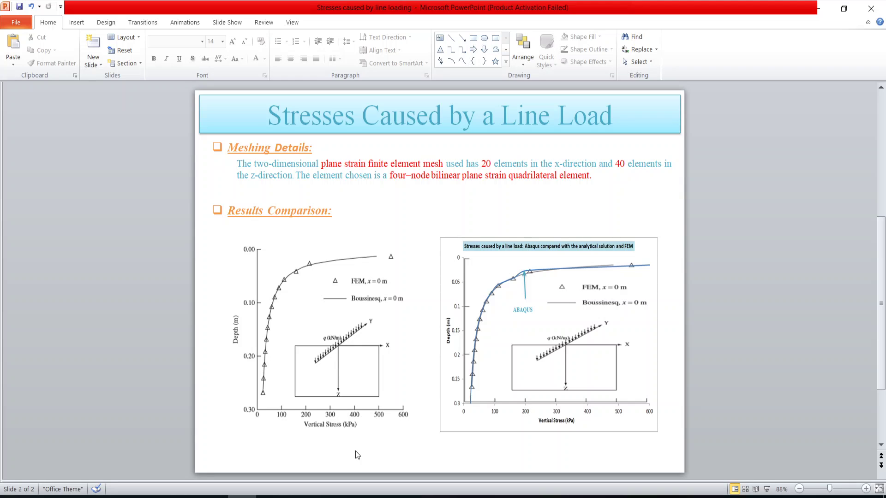
left_click(356, 497)
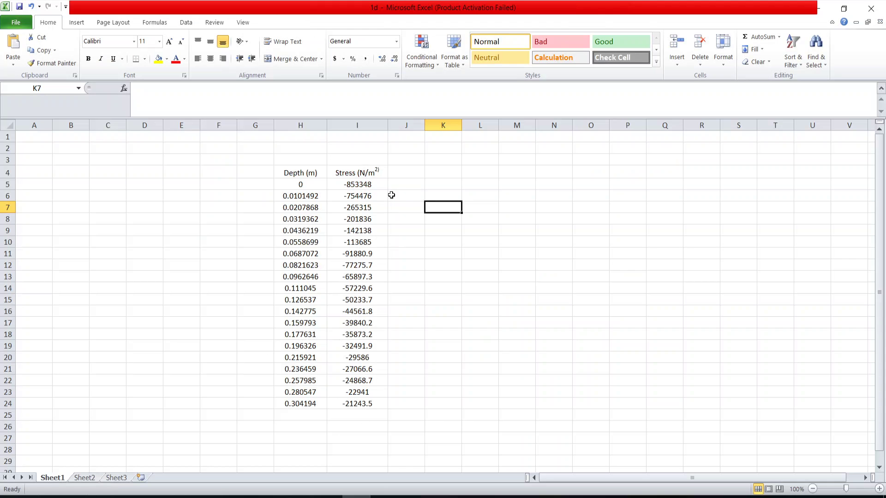
left_click(398, 175)
left_click(378, 173)
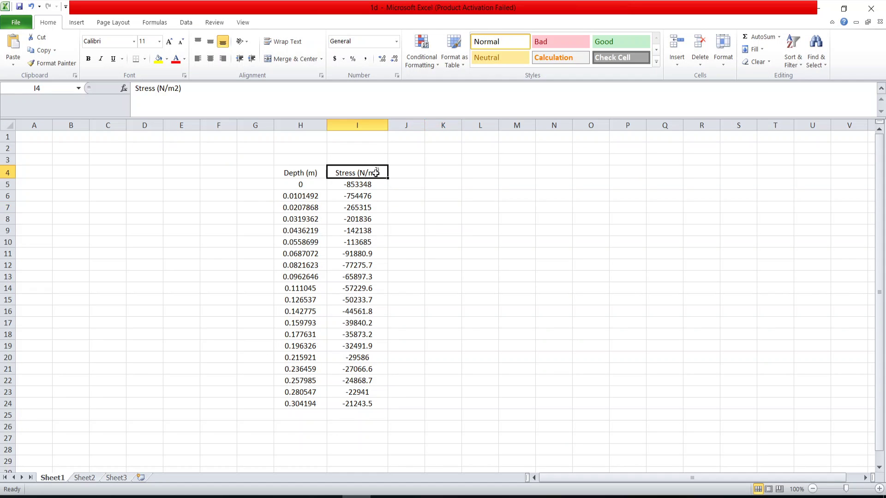
type("c")
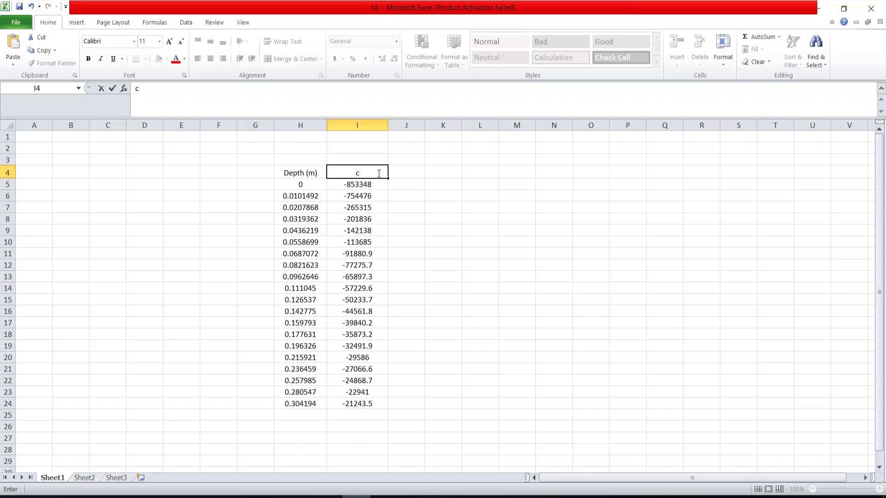
left_click(446, 218)
key("ctrl+c")
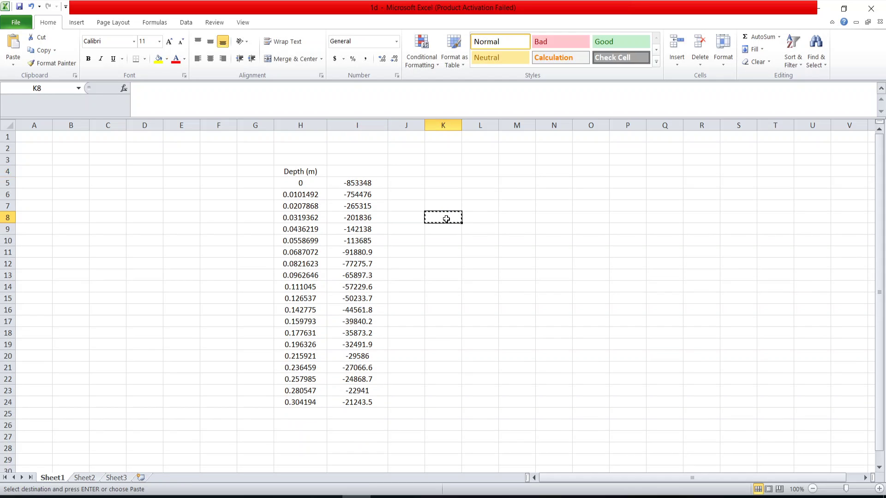
key("ctrl+z")
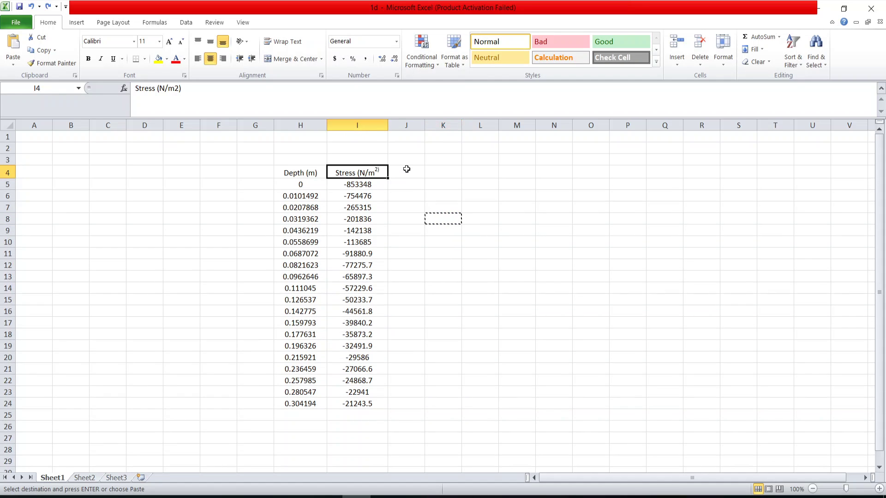
Copy the stress header from I4 to J4 and widen column J to fit it
left_click(405, 169)
left_click(369, 169)
key("ctrl+c")
left_click(397, 172)
key("ctrl+v")
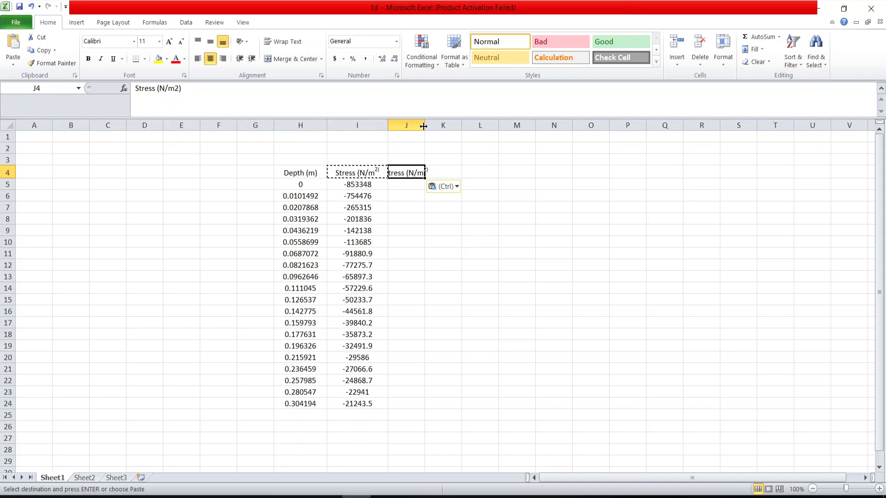
left_click_drag(428, 119, 437, 120)
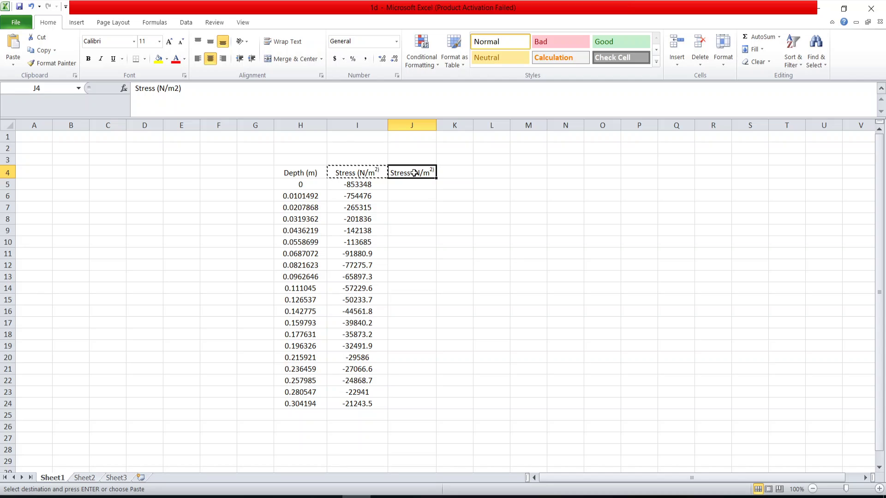
Change the unit in the copied header in J4 so that it reads "Stress (kN/m2)"
double_click(419, 173)
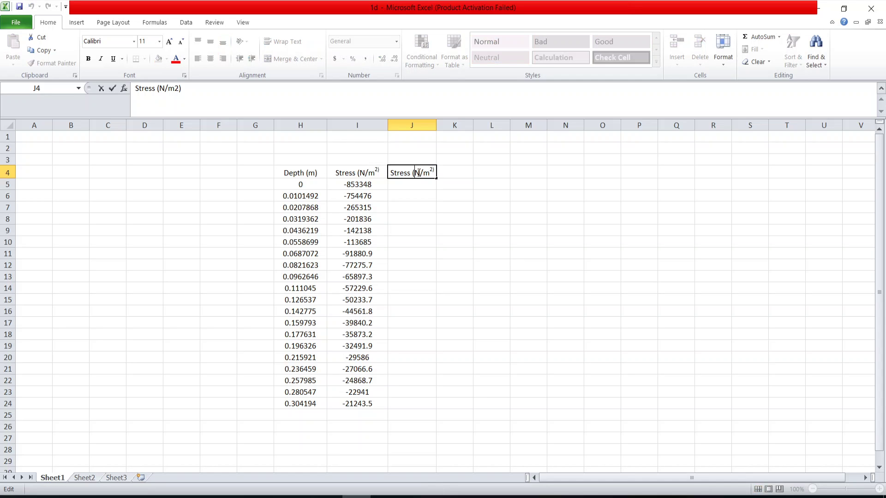
type("k")
key("BackSpace")
type(")")
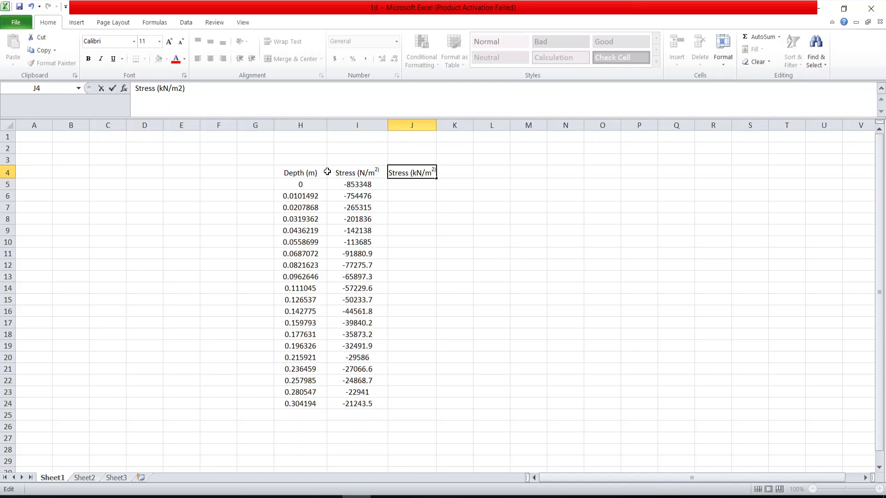
Remove the superscript from the closing brackets of the stress headers in I4 and J4, and widen column J further
left_click(184, 75)
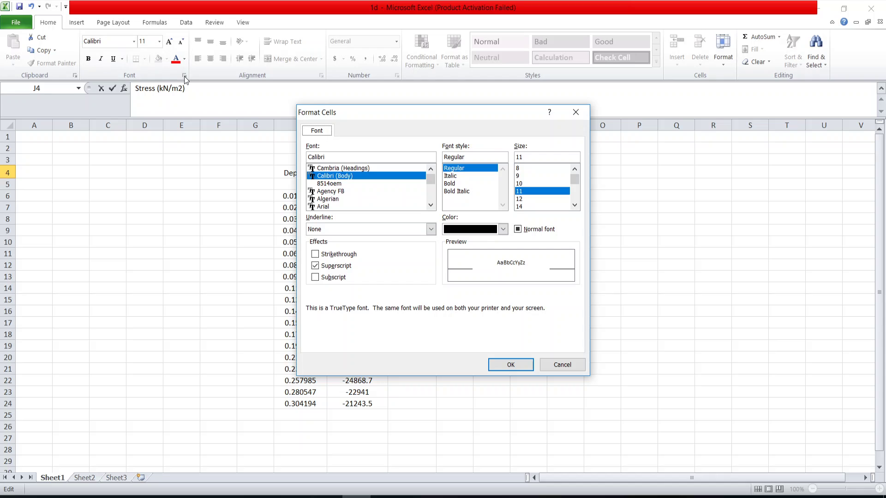
left_click(353, 256)
left_click(514, 366)
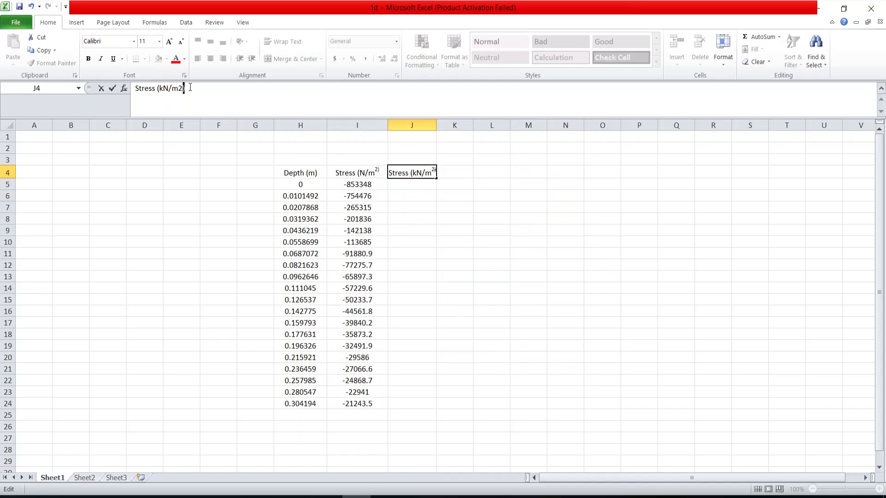
right_click(183, 89)
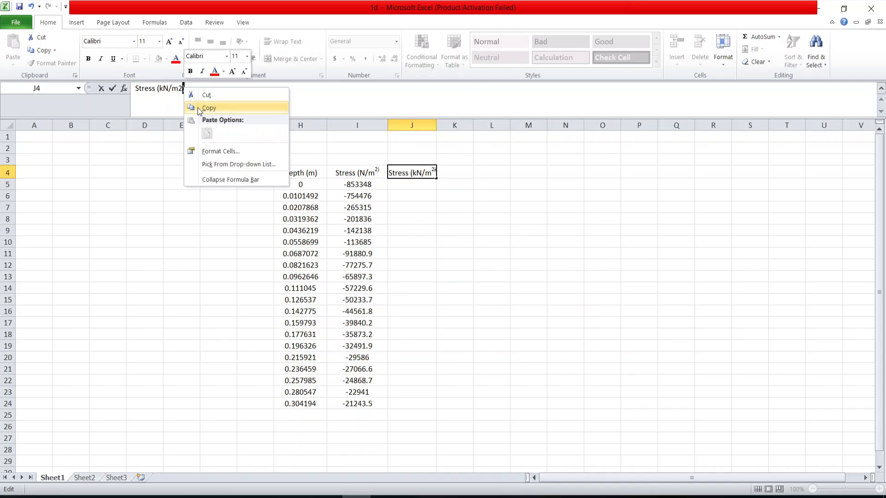
left_click(209, 92)
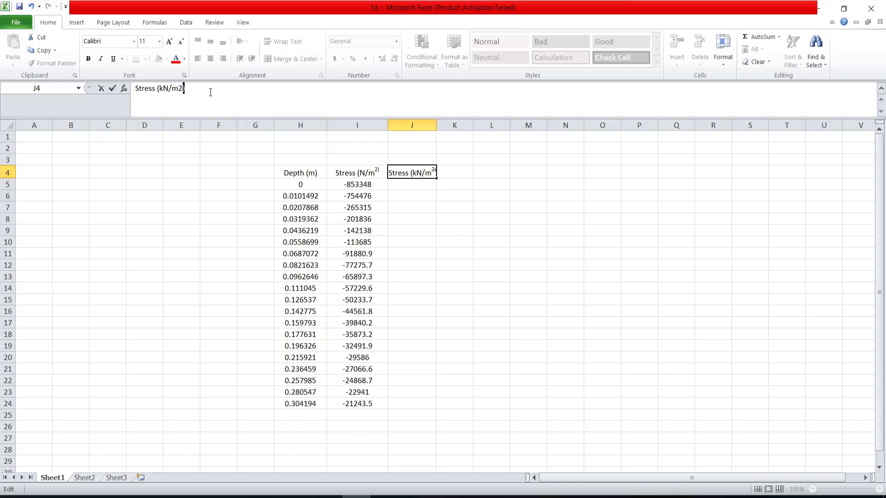
key("Return")
key("Return")
left_click(427, 173)
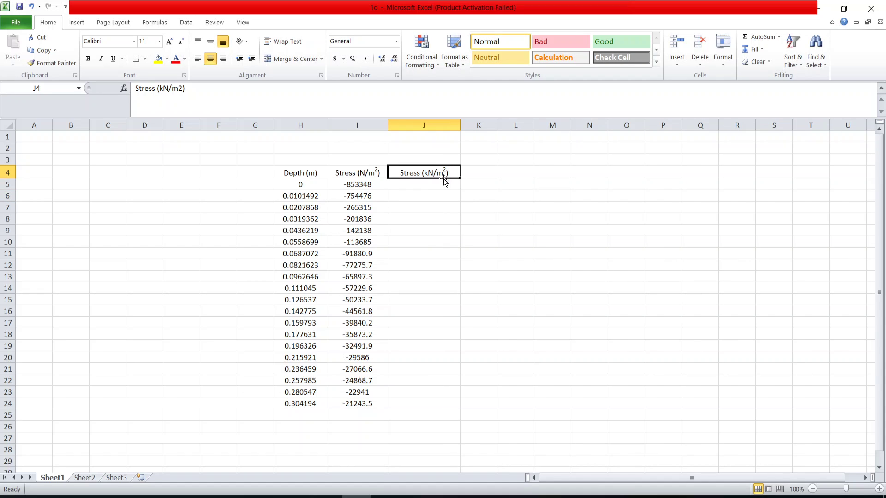
Enter the formula =I5/1000 in cell J5 to convert the first stress value to kN/m2
left_click(419, 185)
type("=")
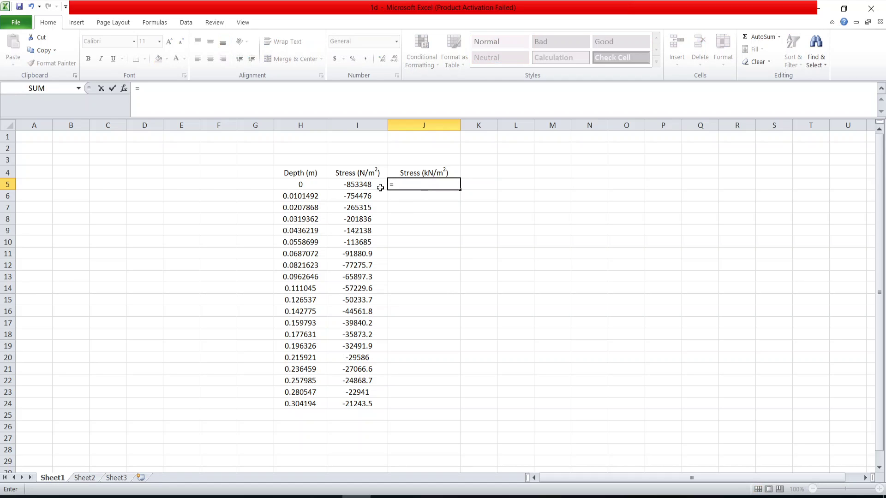
left_click(357, 185)
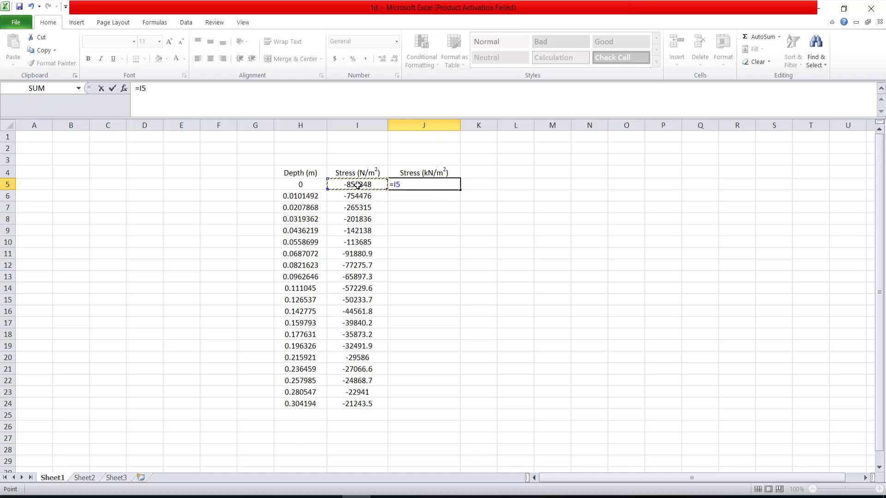
type("/1000")
key("Return")
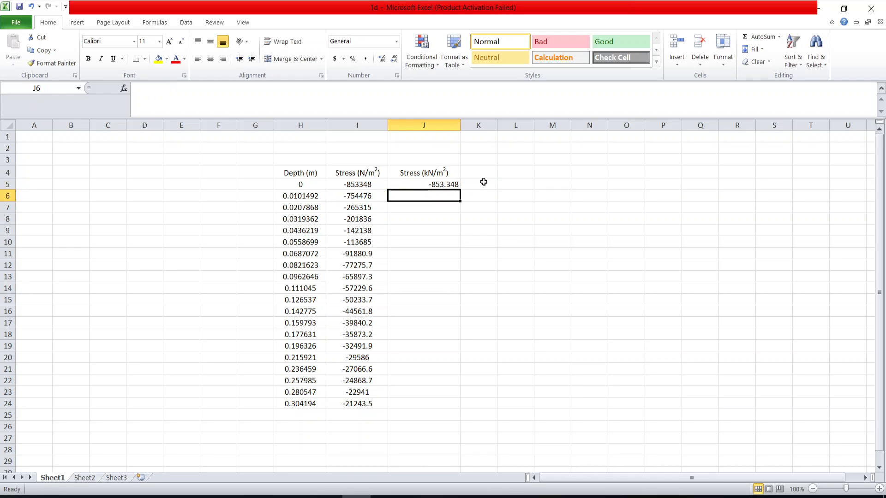
Fill the J5 formula down through J24 and centre the contents of J4:J24
left_click(446, 186)
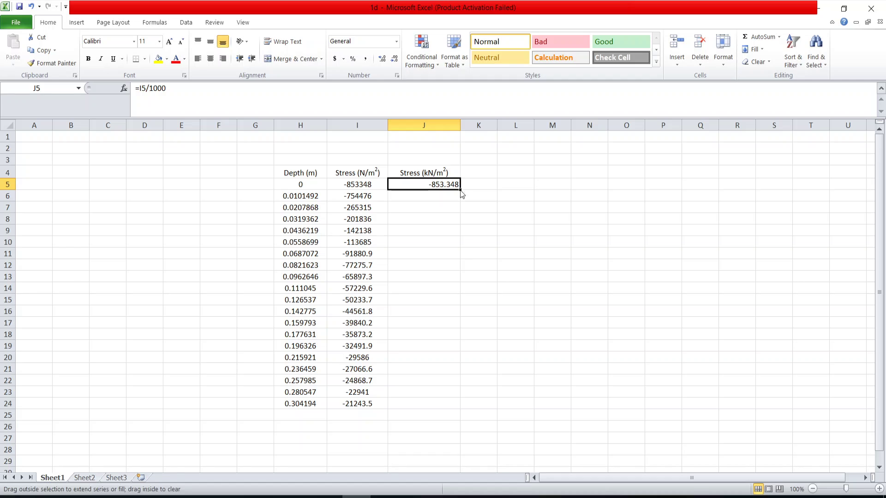
double_click(460, 190)
left_click(495, 249)
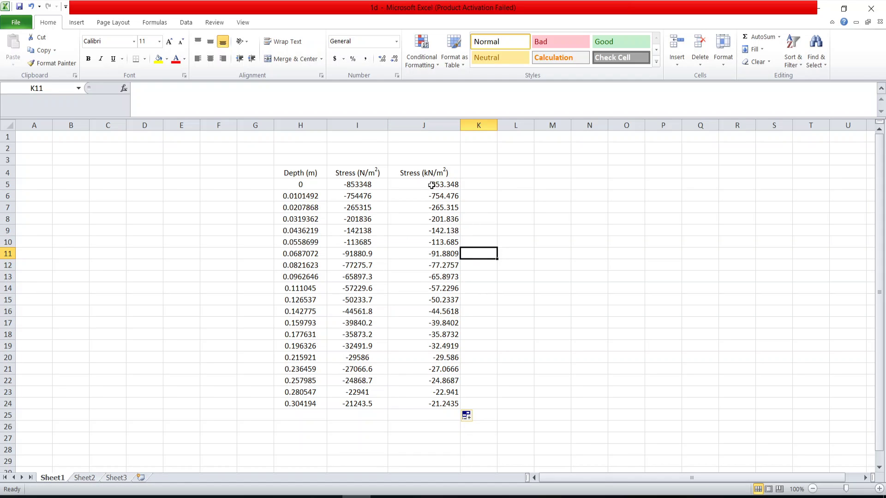
left_click(415, 173)
left_click_drag(415, 173, 436, 402)
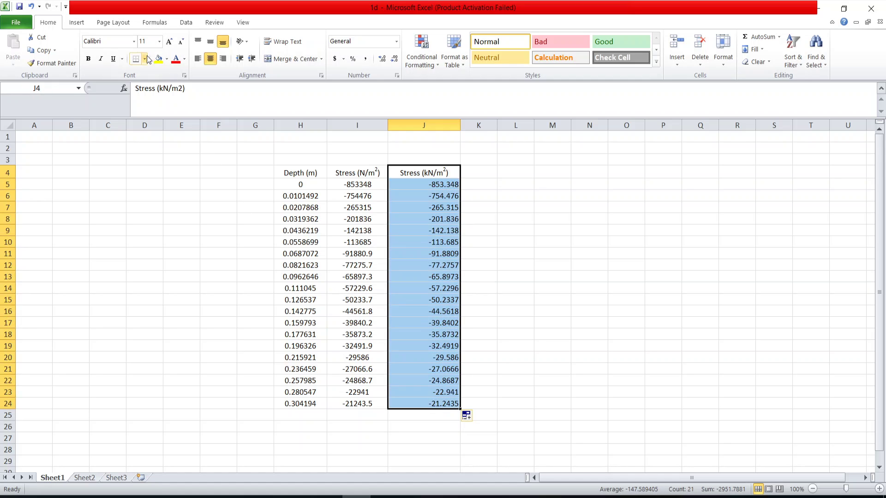
left_click(214, 63)
left_click(503, 203)
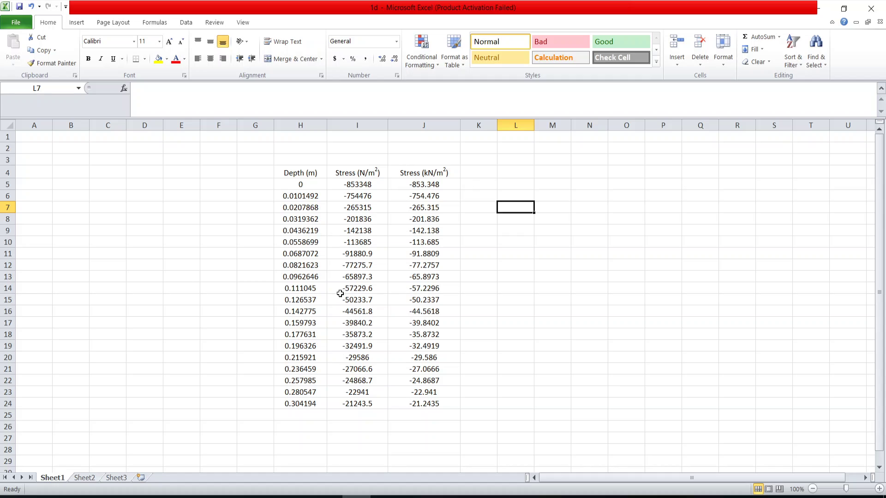
Try copying the kN/m2 stress column J4:J24 to column F starting at F4, and undo the paste
left_click(427, 179)
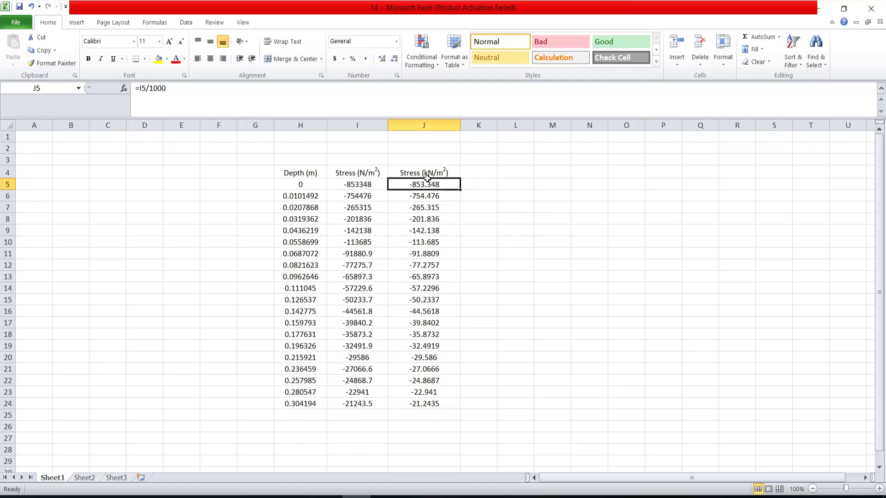
left_click_drag(429, 171, 426, 403)
key("ctrl+c")
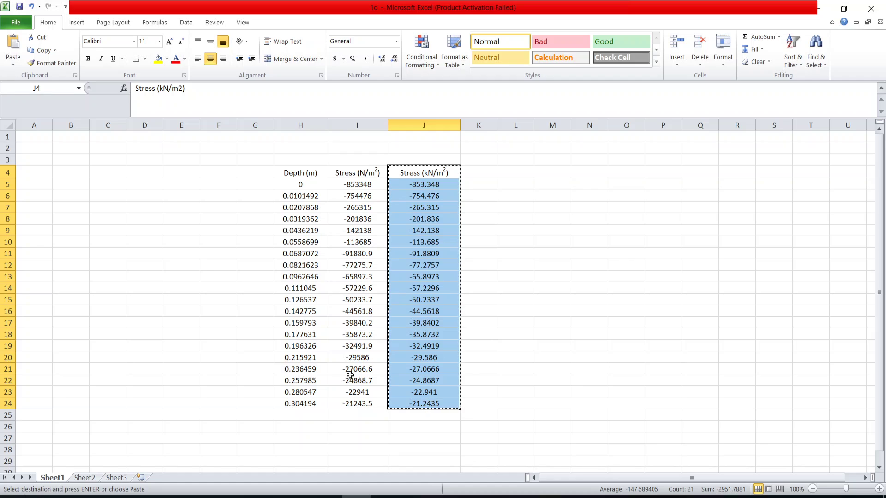
left_click(212, 174)
key("ctrl+v")
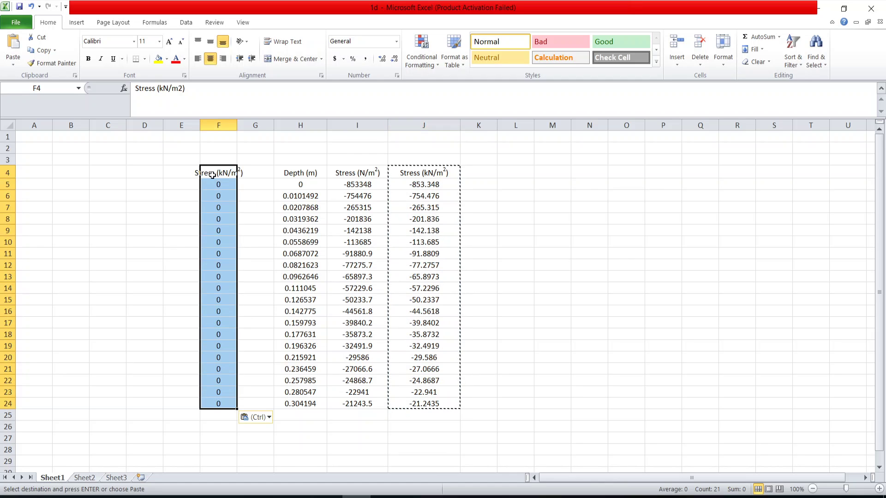
key("ctrl+z")
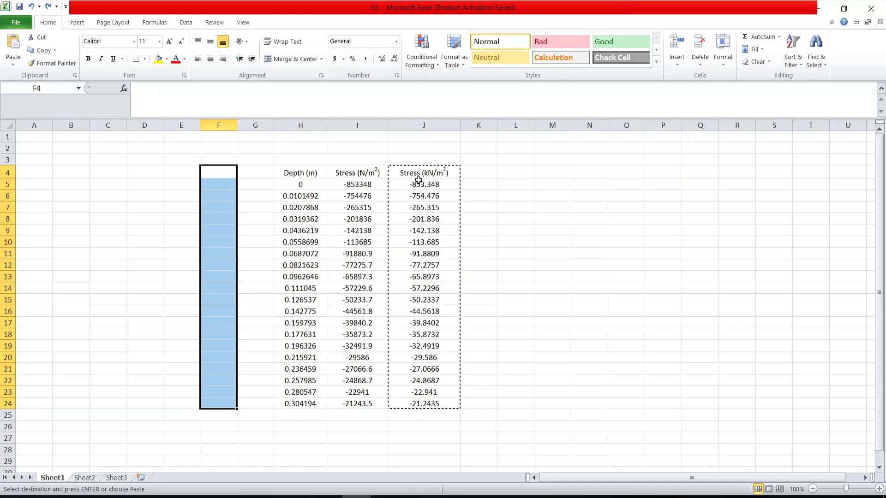
key("Escape")
Try copying the depth column H4:H24 to column K starting at K4, and undo the paste
left_click(305, 178)
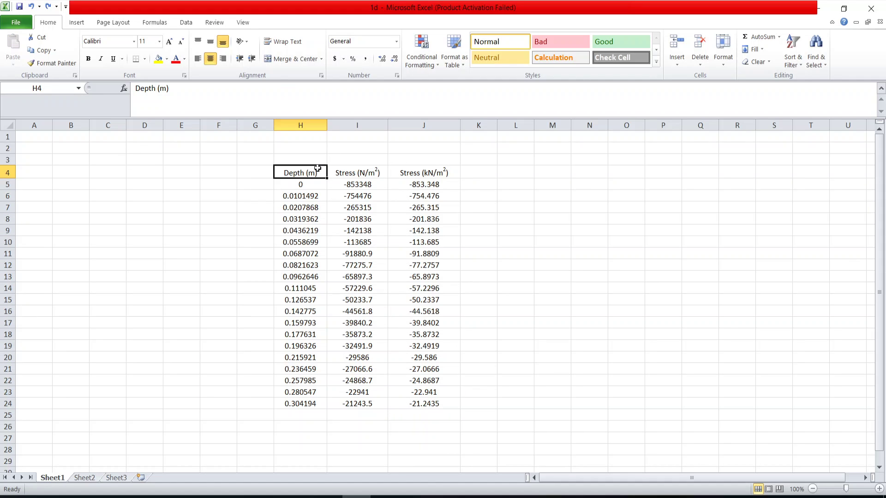
left_click_drag(317, 169, 297, 403)
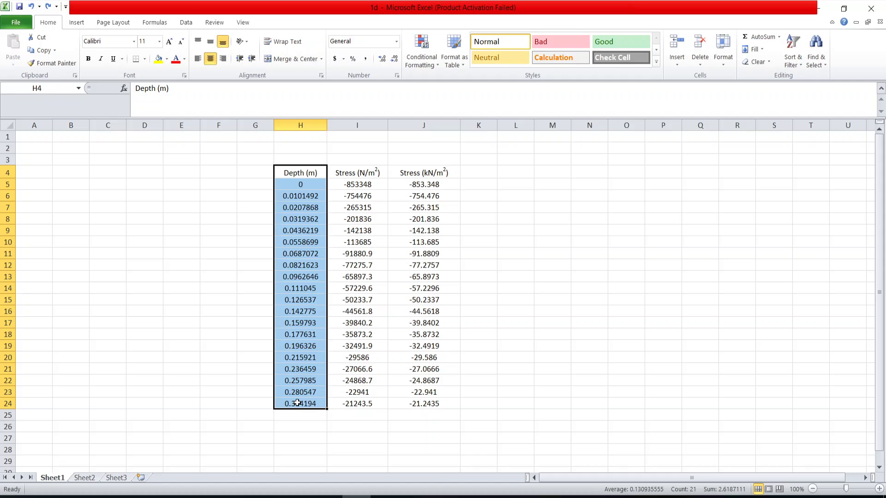
key("ctrl+c")
left_click(471, 172)
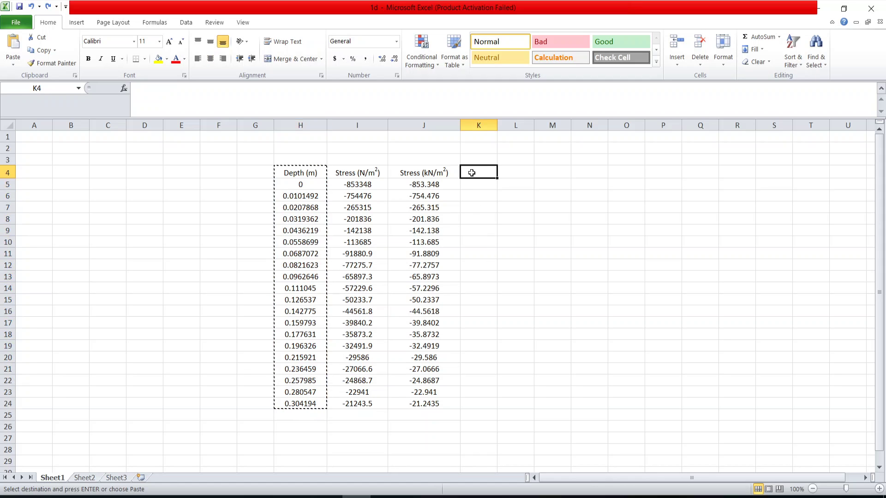
key("ctrl+v")
left_click(542, 205)
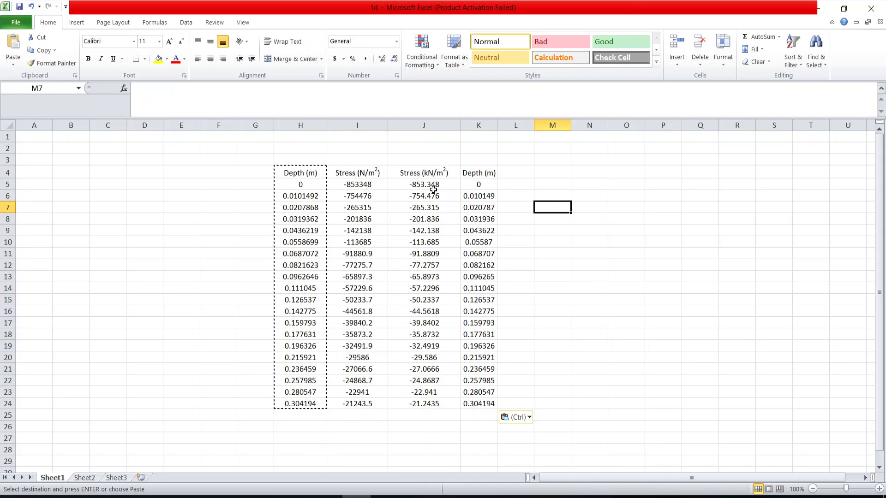
left_click_drag(433, 189, 477, 408)
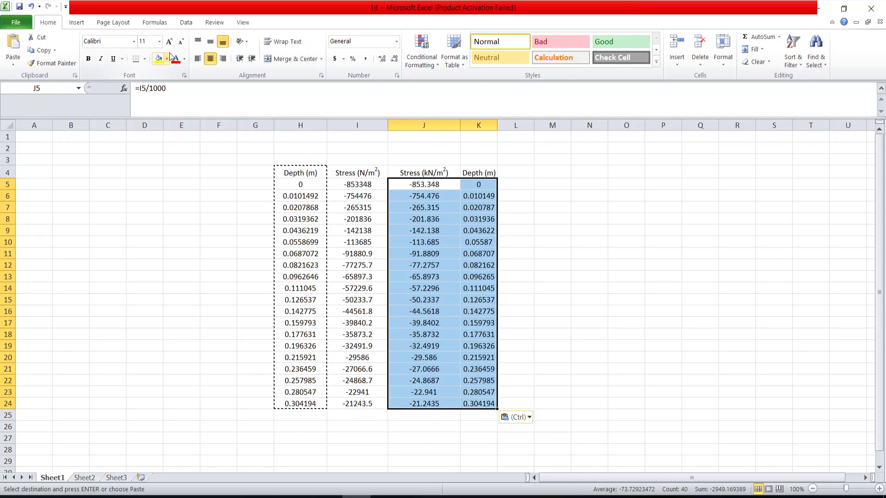
key("ctrl+z")
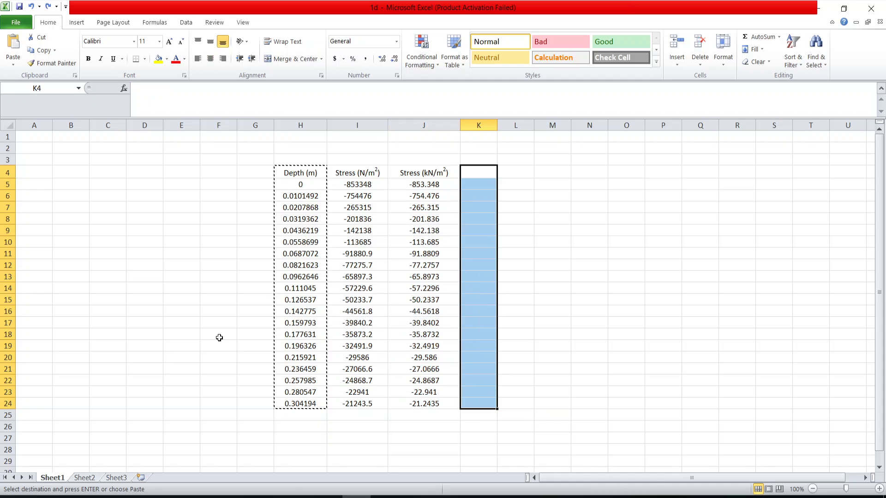
left_click(196, 256)
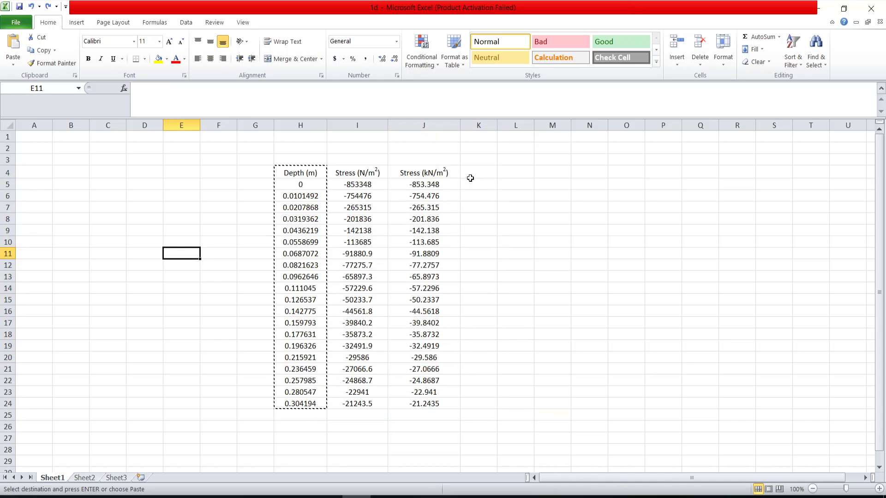
Copy the stress header from J4 to K4 and widen column K to fit it
left_click(445, 174)
key("ctrl+c")
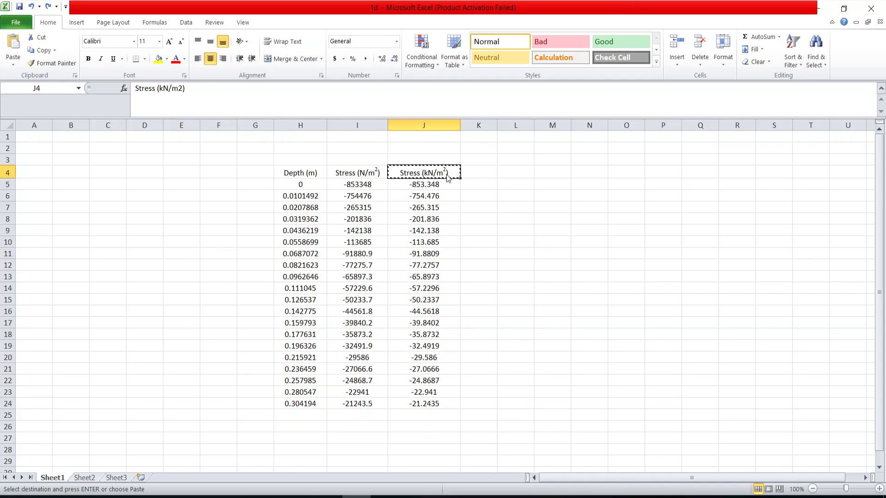
left_click(477, 175)
key("ctrl+v")
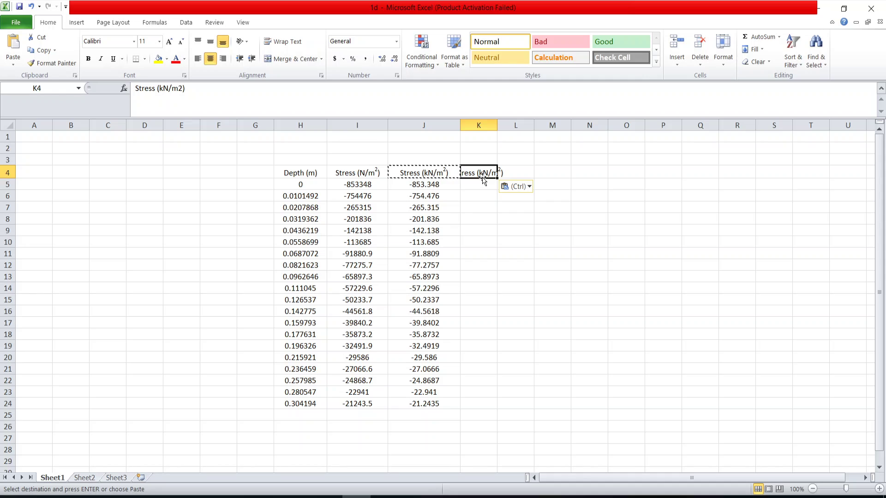
left_click_drag(498, 126, 512, 126)
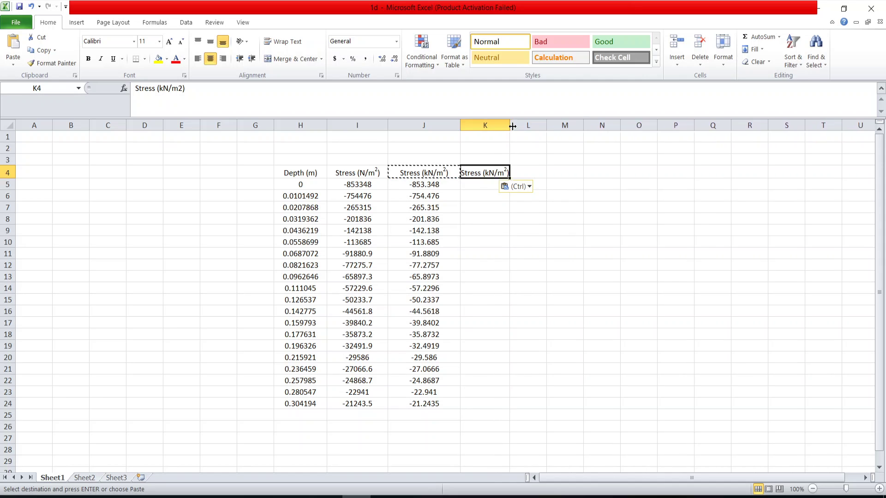
Enter the formula =-J5 in K5 to reverse the stress sign and fill it down through K24
left_click(487, 185)
type("=")
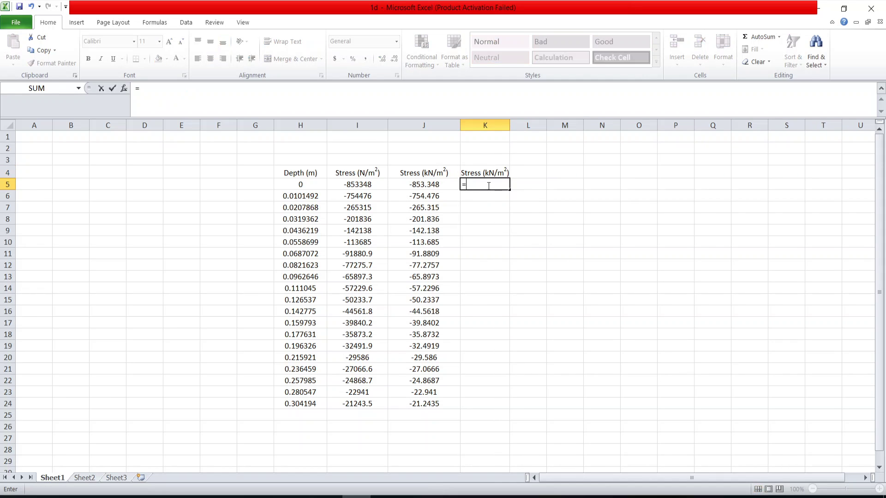
type("-")
left_click(430, 185)
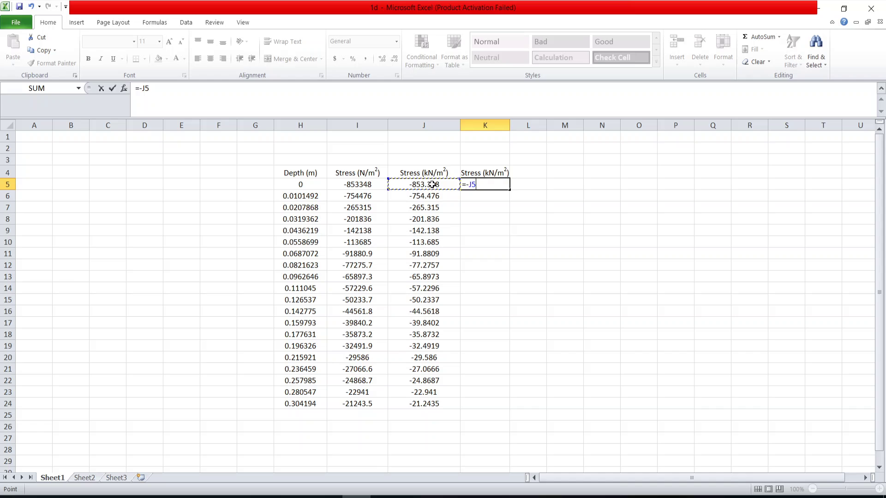
key("Return")
left_click(474, 185)
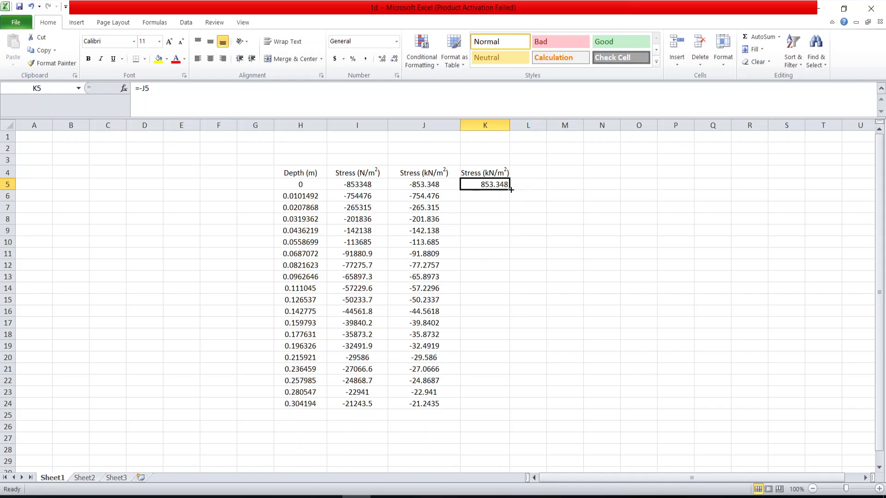
double_click(510, 189)
left_click(515, 179)
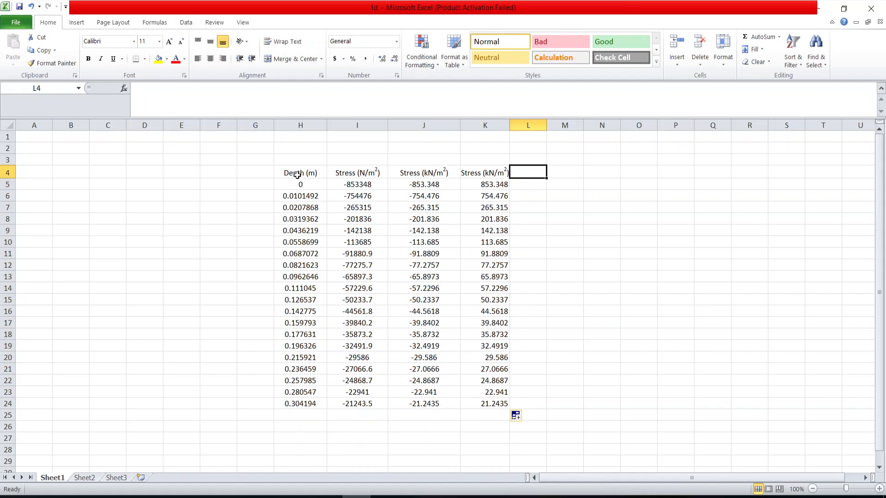
Copy the depth column H4:H24 into column L starting at L4
left_click_drag(297, 176, 303, 403)
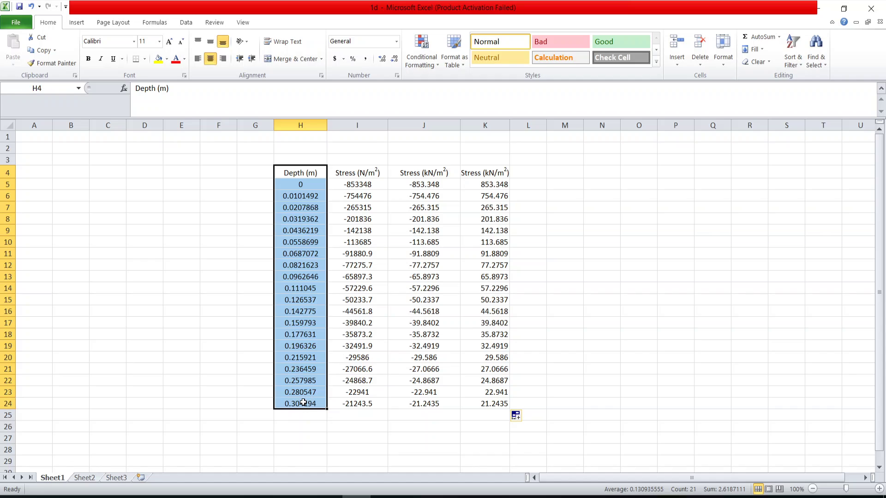
key("ctrl+c")
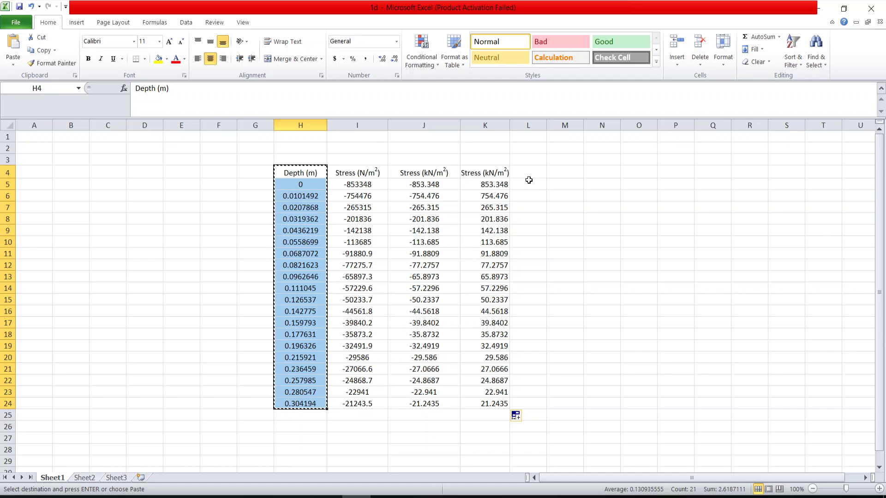
left_click(526, 174)
key("ctrl+v")
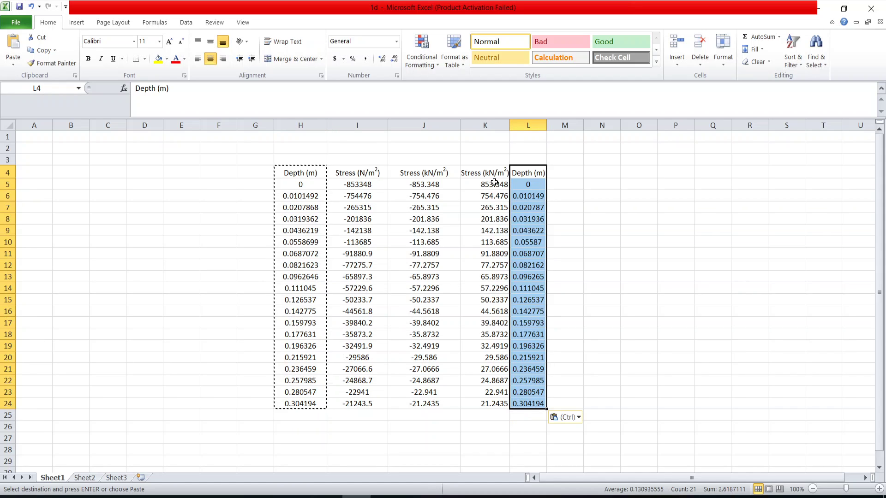
Insert a scatter chart with smooth lines from K5:L24 and move the chart up beside the table's first columns
left_click_drag(494, 182, 526, 406)
left_click(76, 22)
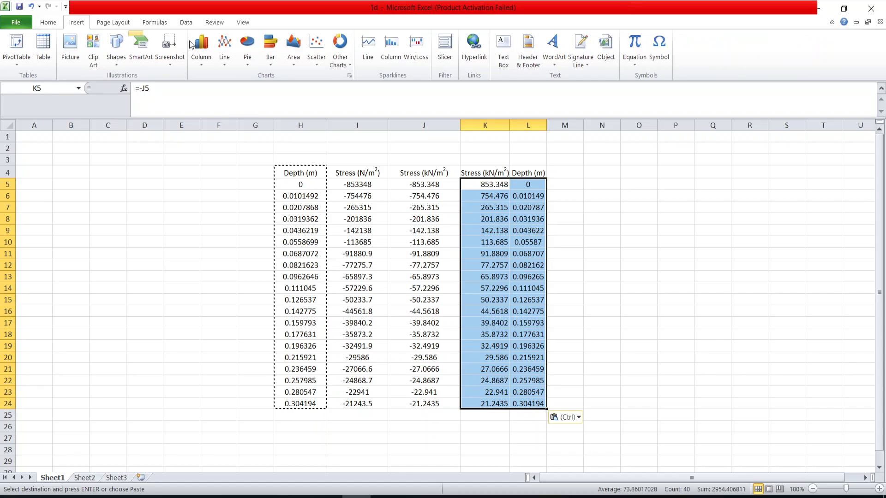
left_click(316, 60)
left_click(355, 129)
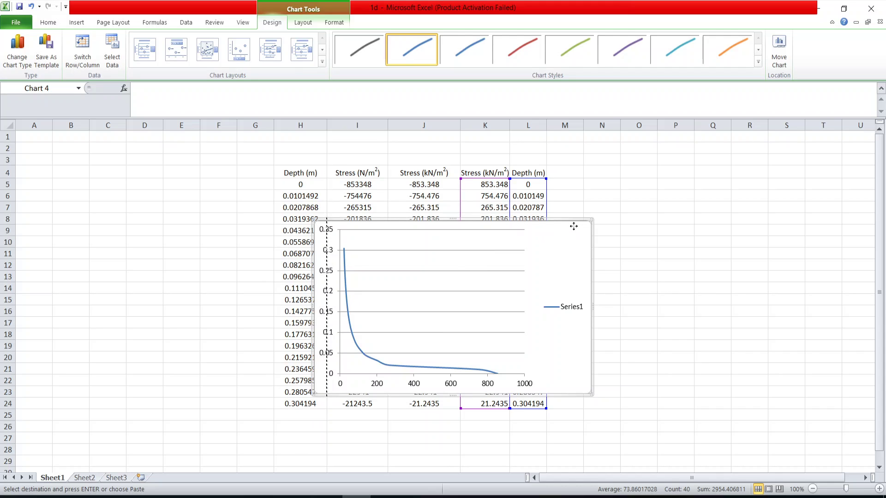
left_click_drag(573, 226, 651, 180)
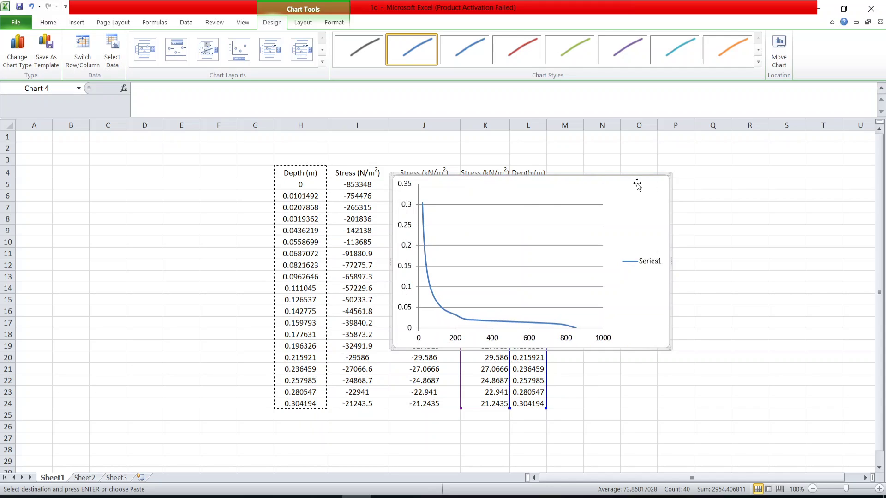
Set the chart's vertical depth axis to show its values in reverse order
double_click(403, 210)
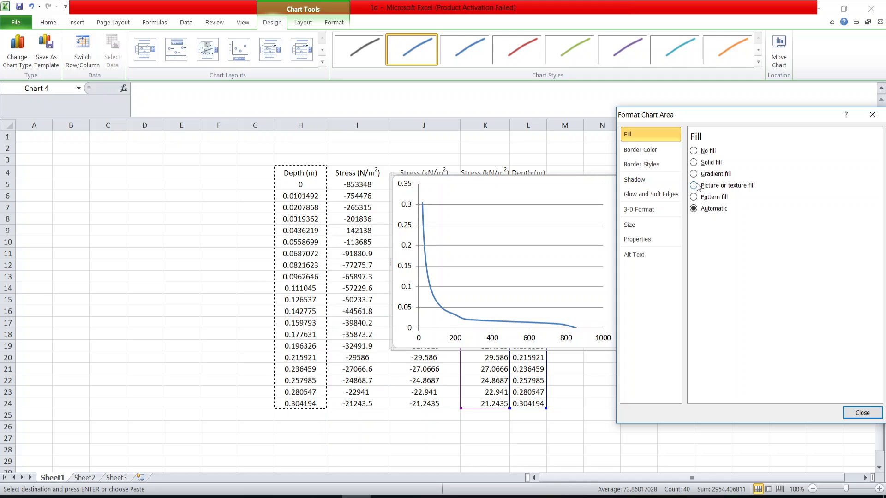
left_click(411, 267)
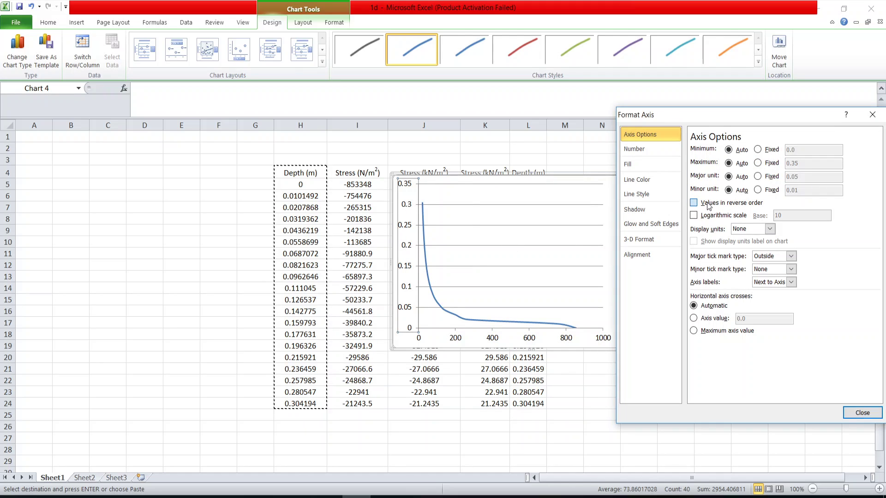
left_click(694, 203)
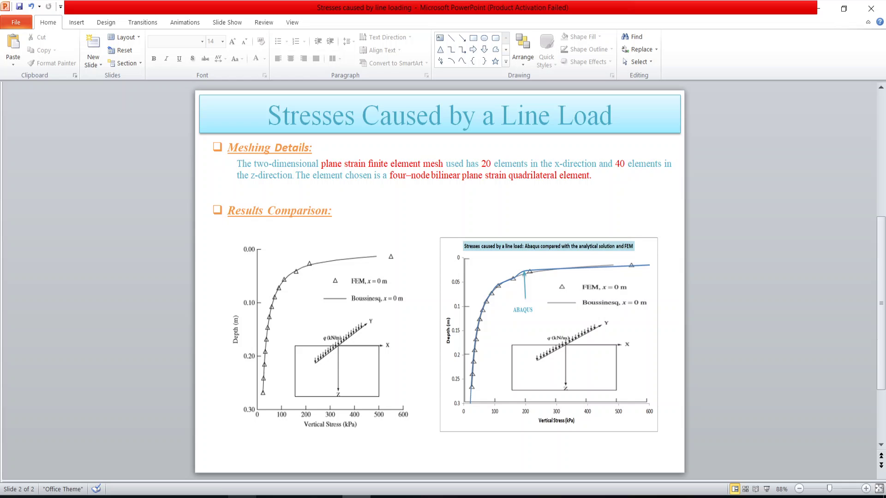
Check the results comparison slide in PowerPoint and return to Excel to fix the depth axis maximum at 0.3
left_click(242, 497)
left_click(270, 497)
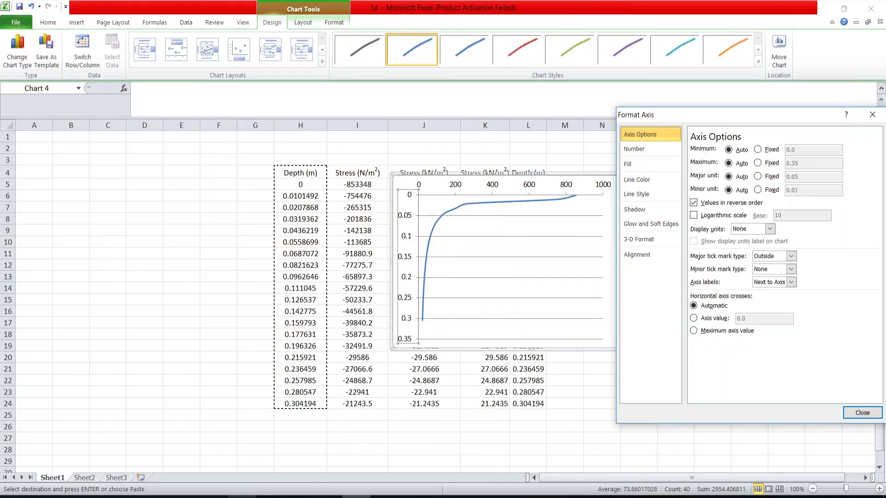
left_click(759, 164)
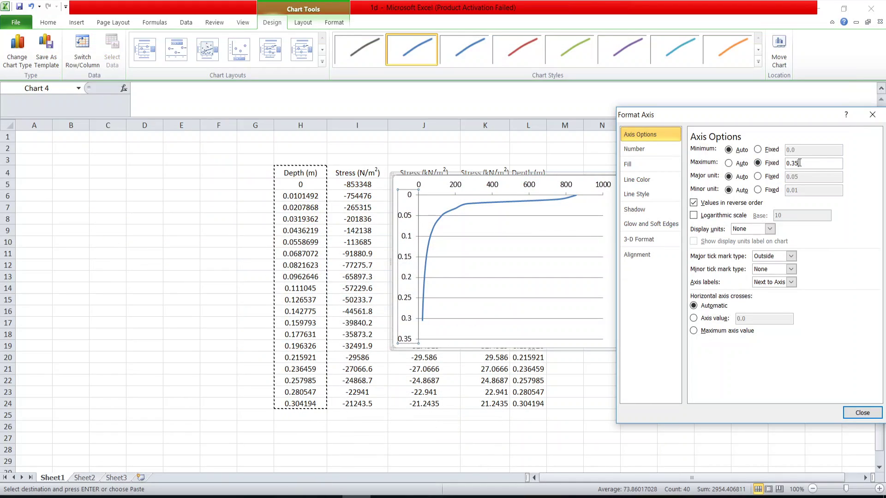
left_click(799, 163)
key("BackSpace")
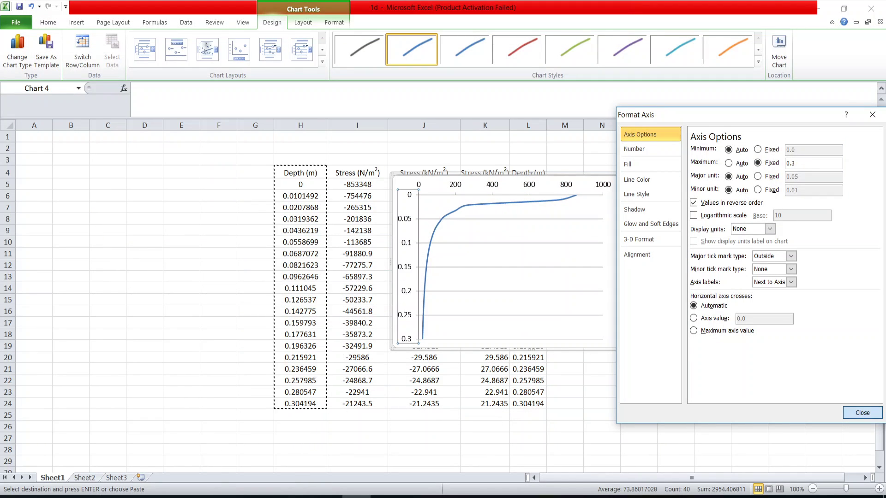
left_click(863, 413)
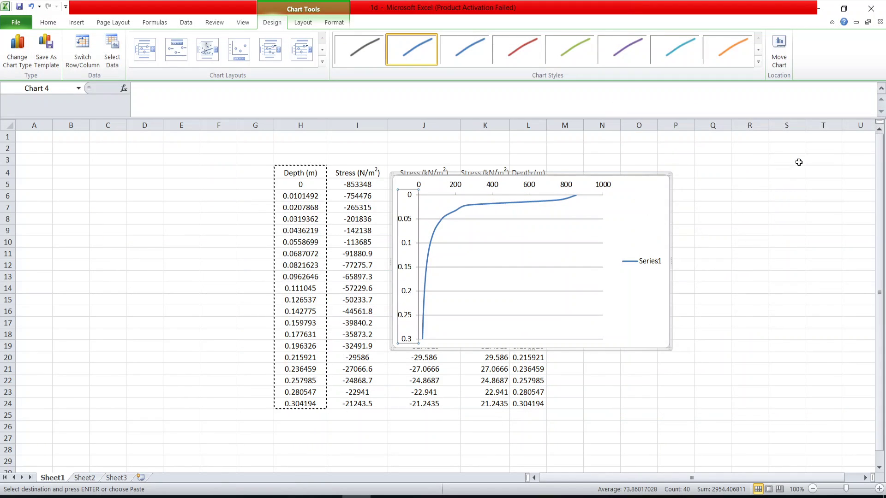
Set the chart's depth axis so the horizontal axis crosses it at the maximum axis value
double_click(407, 234)
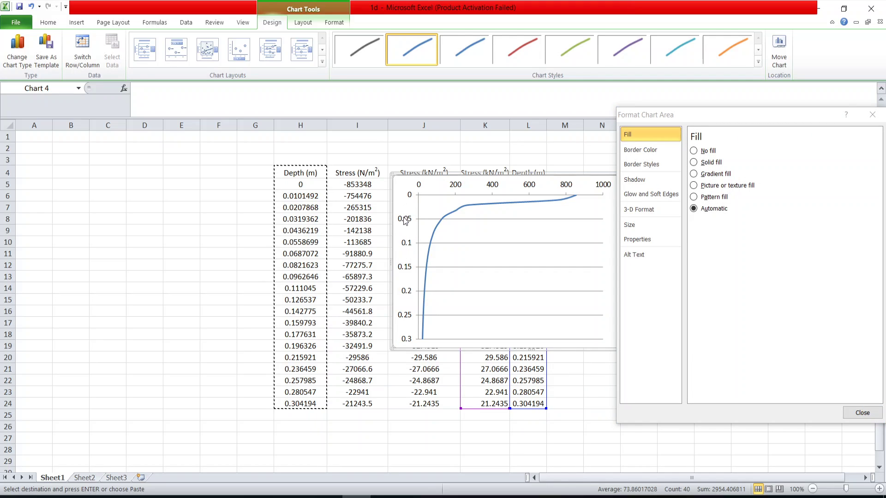
left_click(406, 221)
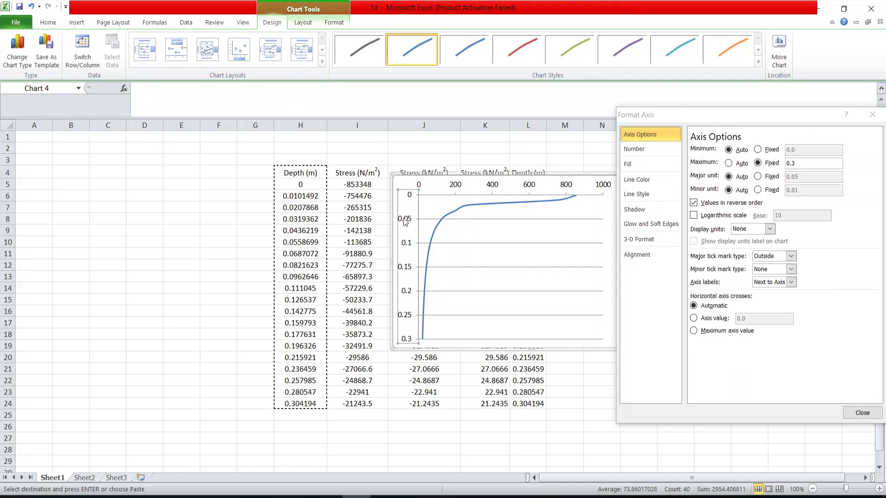
left_click(694, 331)
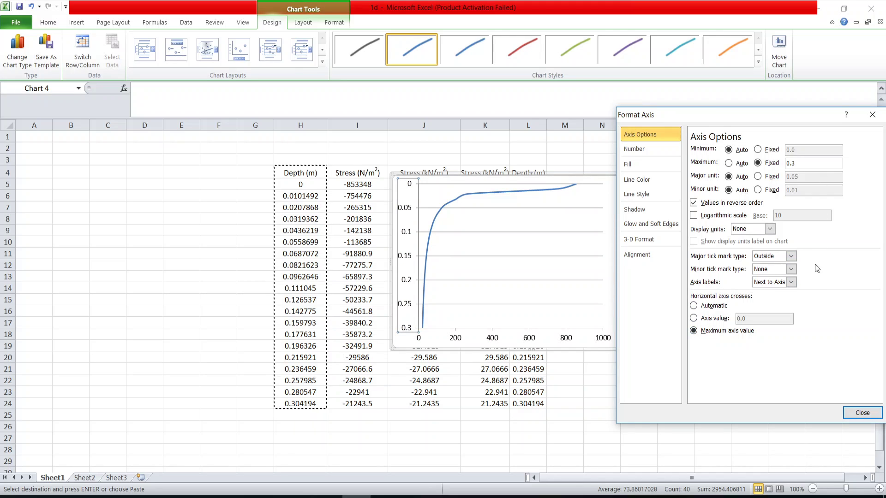
left_click(862, 413)
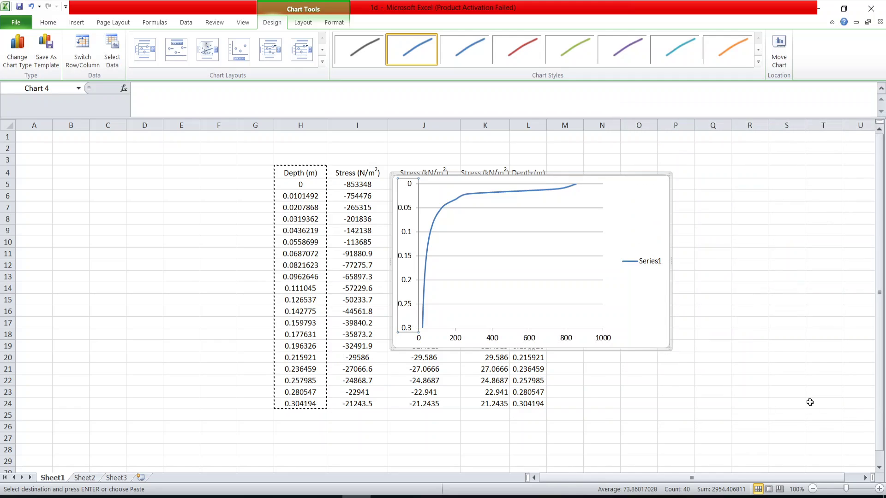
Check the stress range on the PowerPoint comparison slide and return to Excel to fix the horizontal axis maximum at 600
left_click(536, 338)
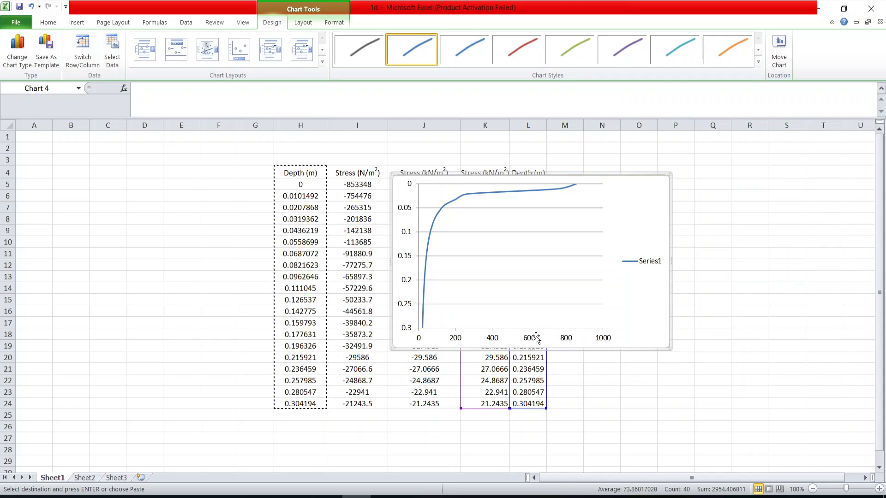
double_click(537, 338)
left_click(489, 339)
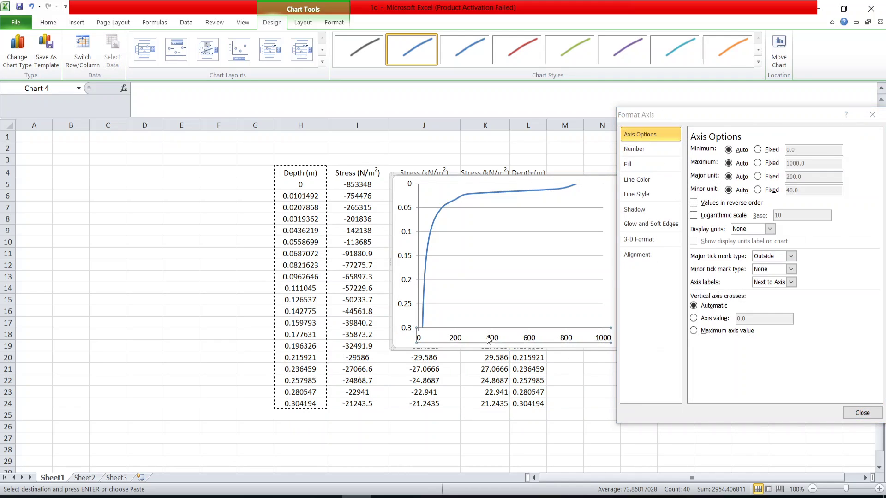
left_click(240, 496)
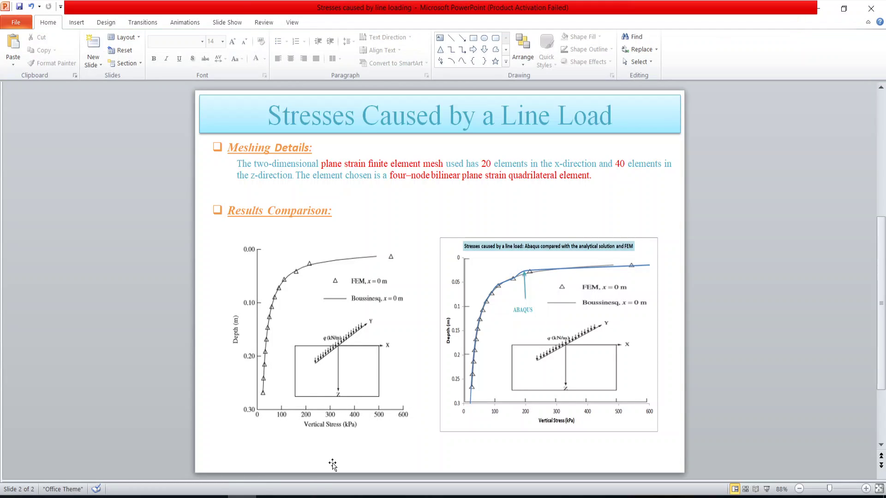
left_click(242, 497)
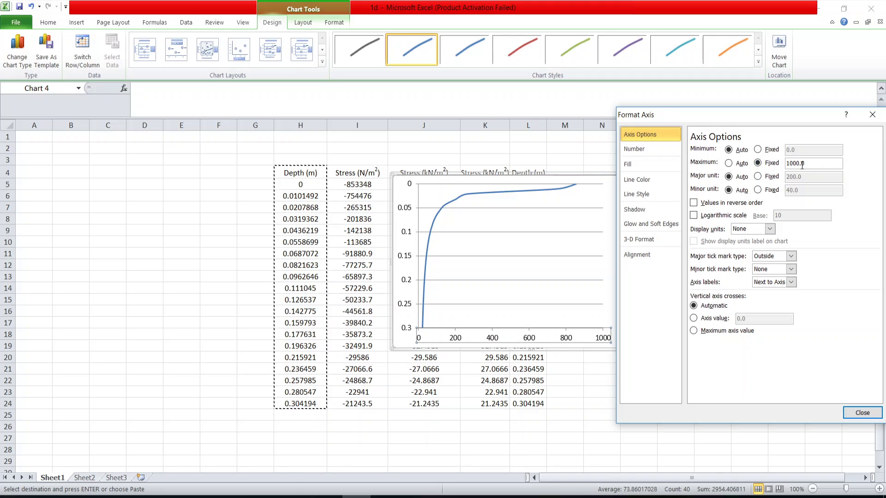
left_click(767, 164)
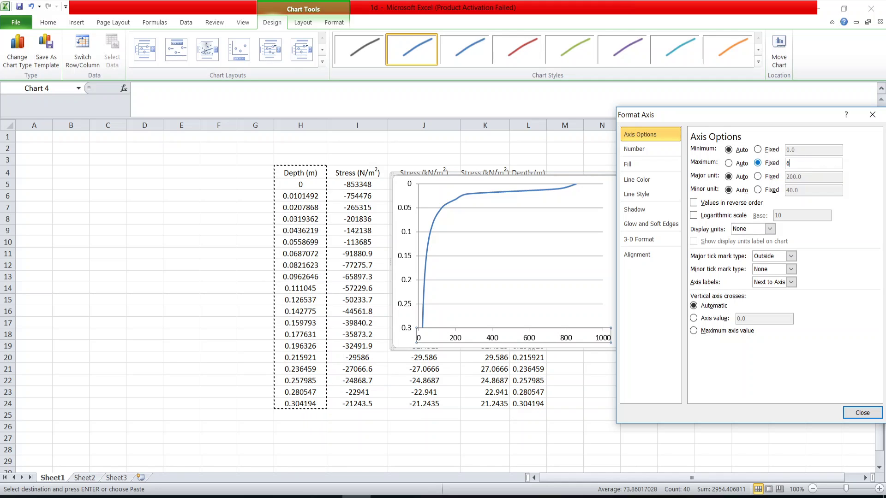
type("6000")
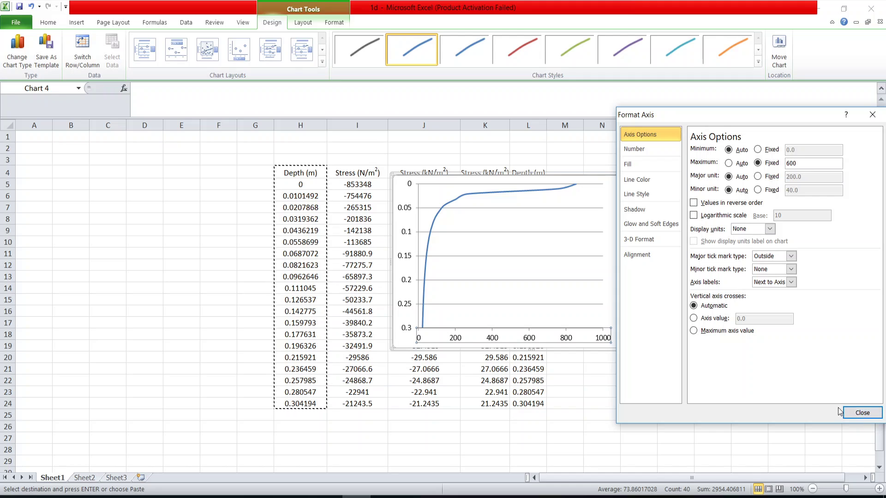
key("Return")
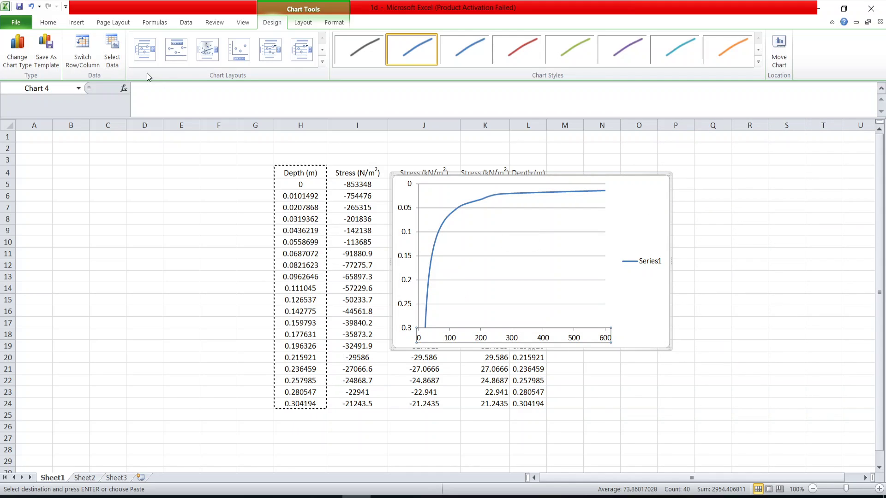
Add an axis title below the chart's horizontal axis and a rotated title along its vertical axis
left_click(303, 22)
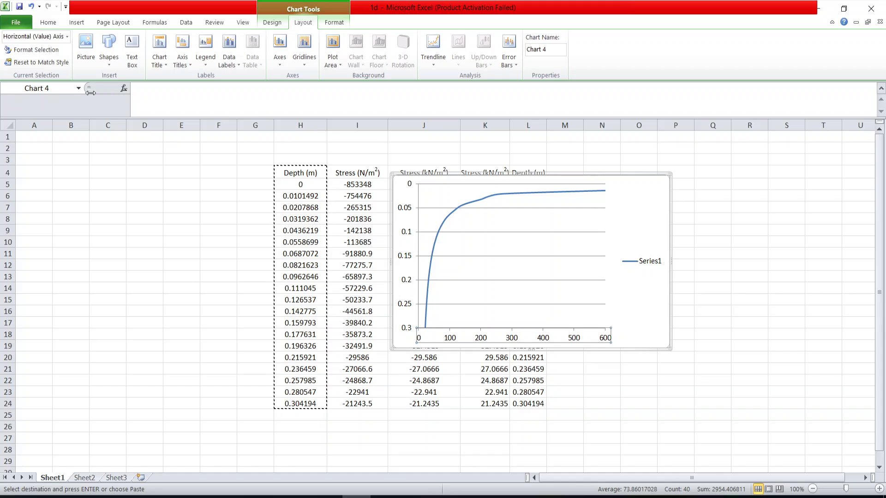
left_click(180, 61)
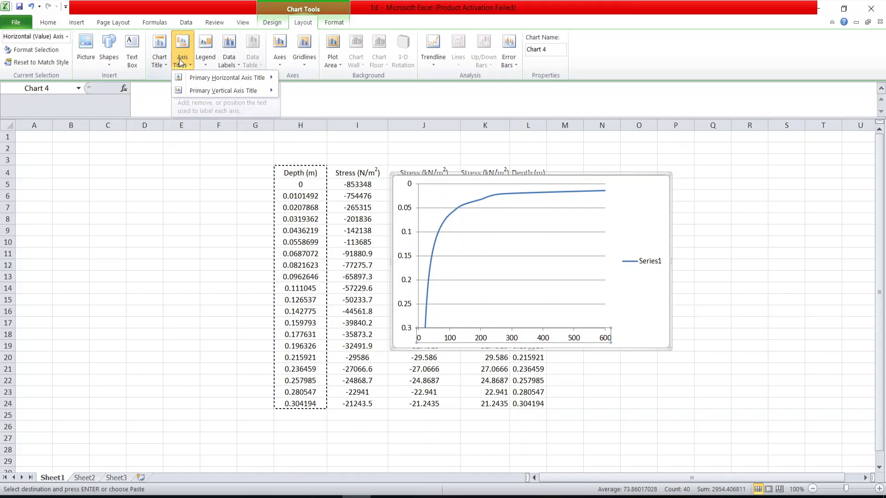
mouse_move(251, 77)
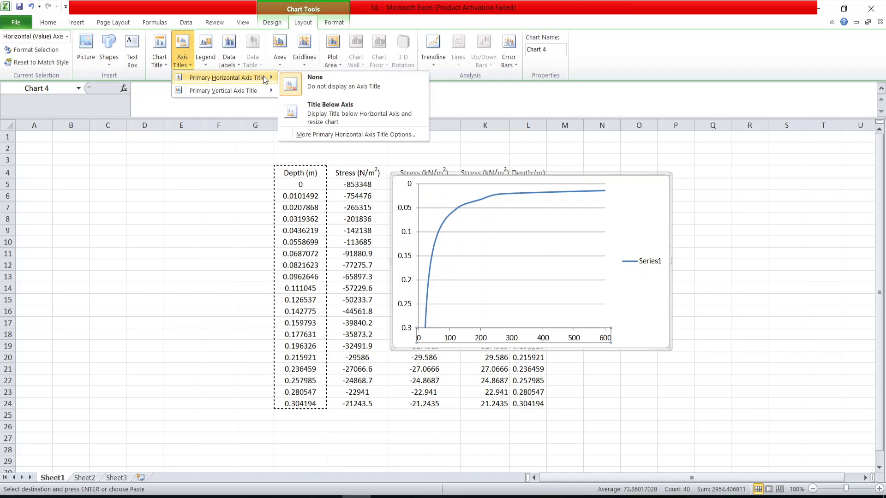
left_click(326, 117)
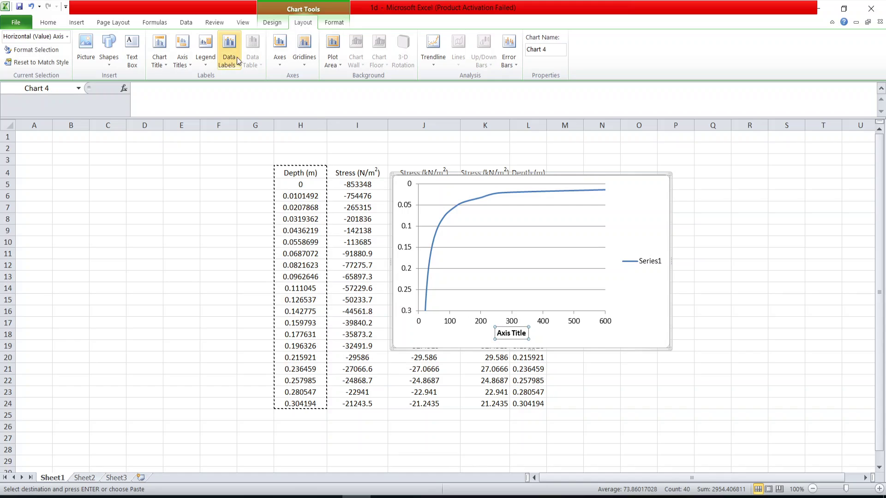
left_click(189, 63)
mouse_move(217, 88)
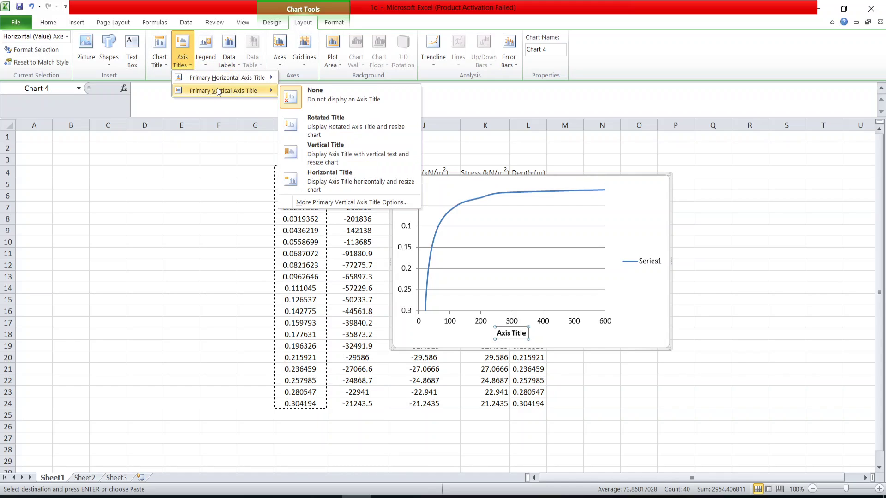
left_click(305, 117)
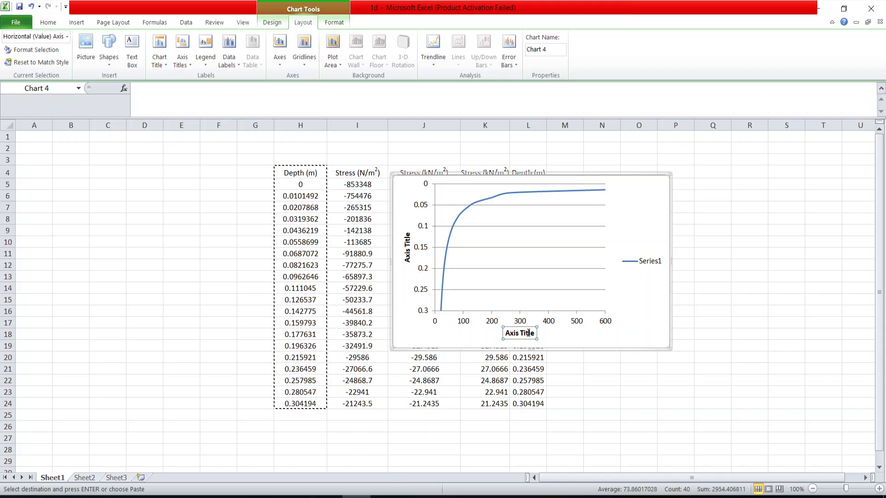
Replace the horizontal axis title's placeholder text with "vertical stresses kPa"
left_click_drag(534, 333, 495, 336)
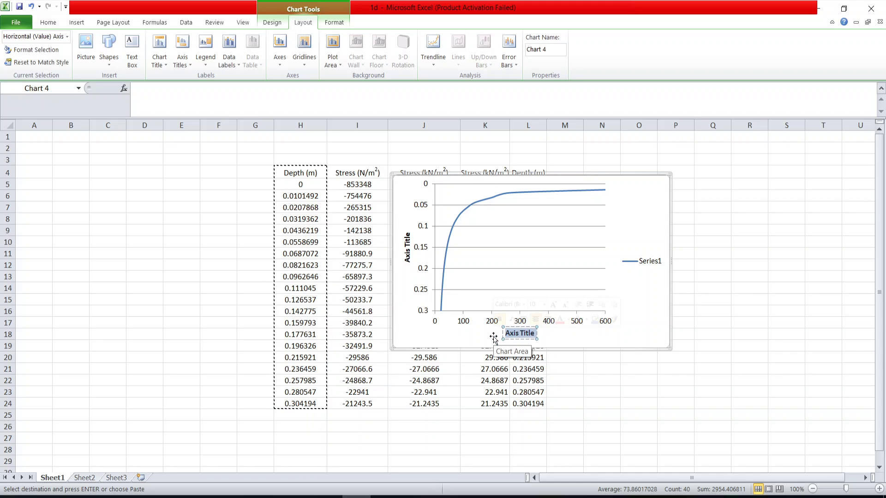
type("Vertical")
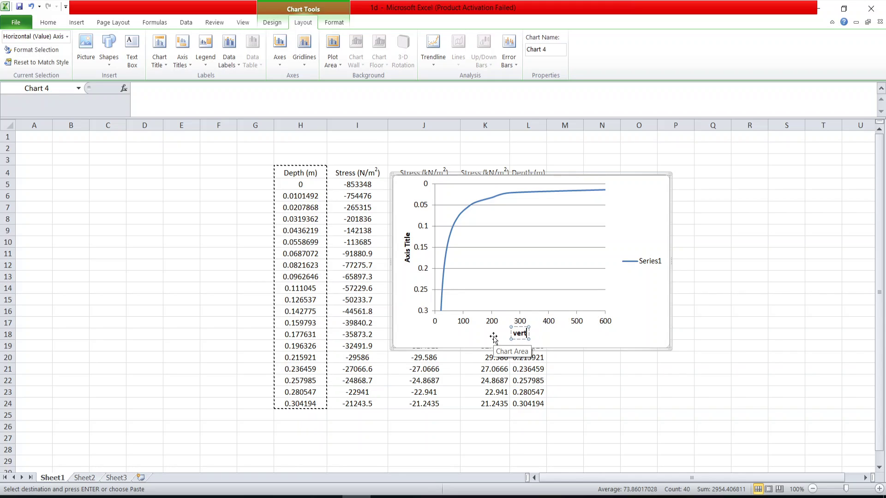
type(" stress")
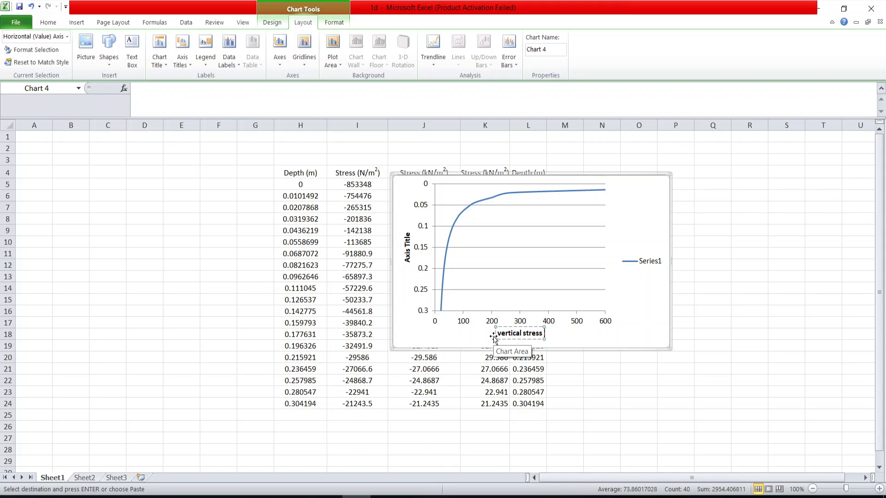
type("es")
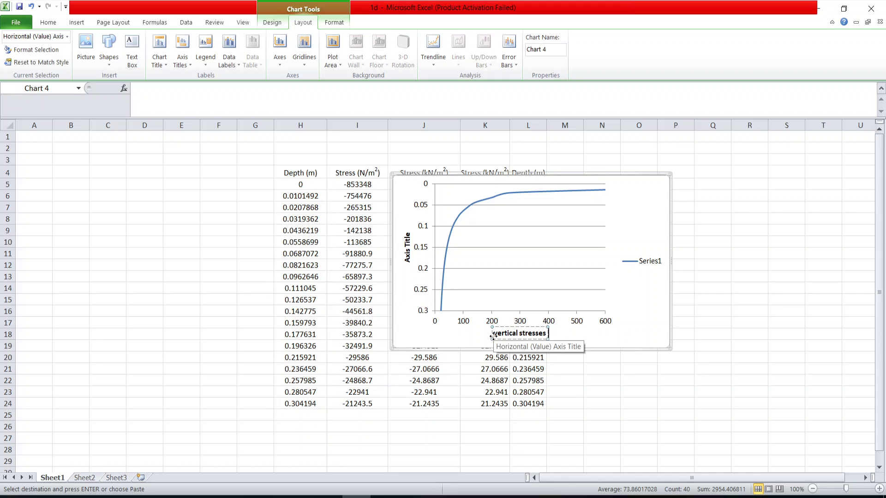
type(" k")
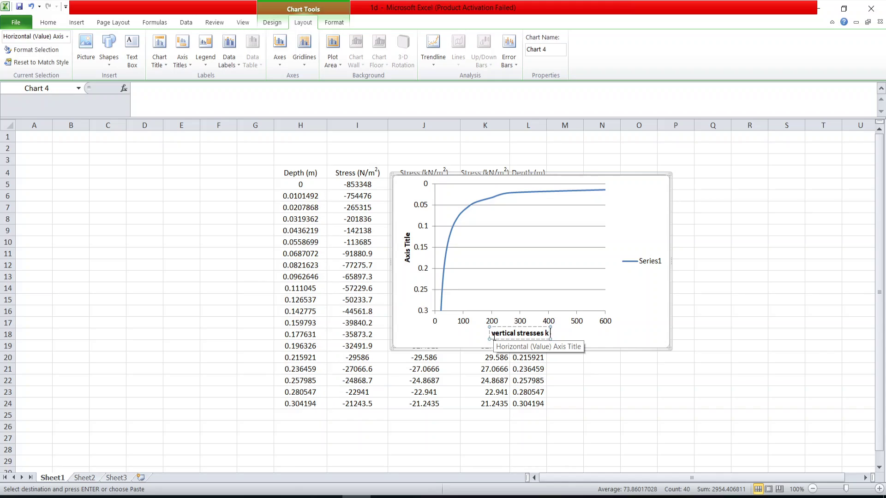
type("Pa")
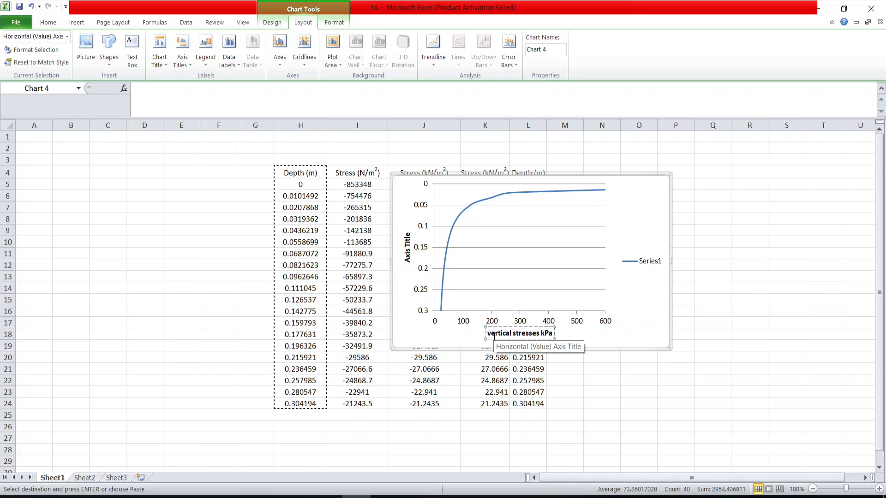
Replace the vertical axis title's placeholder text with "Depth (m)" and deselect the chart
left_click(409, 250)
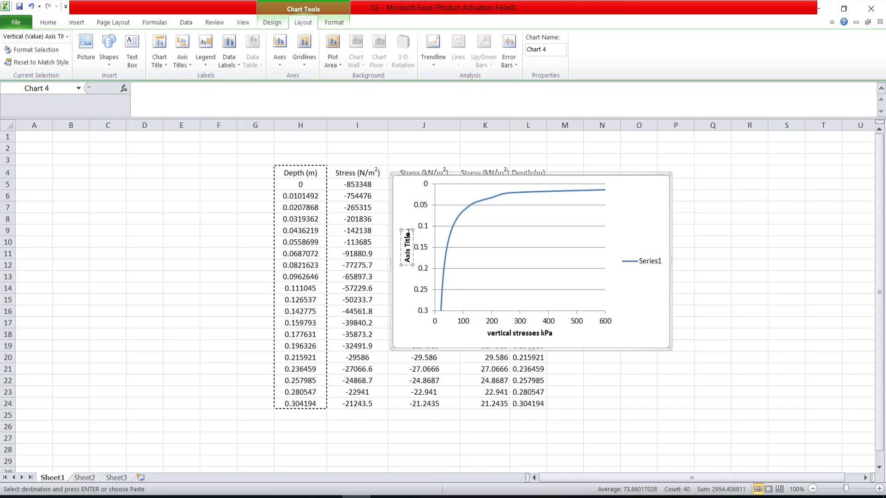
double_click(408, 238)
key("BackSpace")
key("BackSpace")
key("BackSpace")
key("BackSpace")
key("BackSpace")
key("BackSpace")
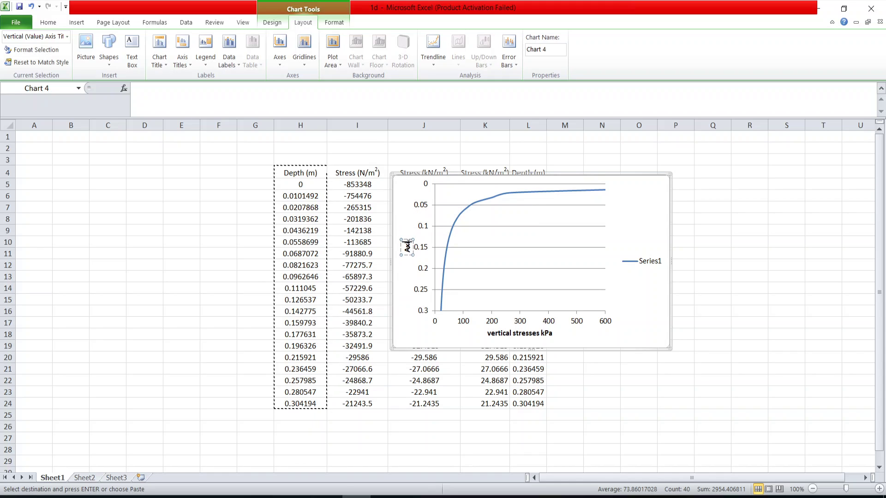
type("De")
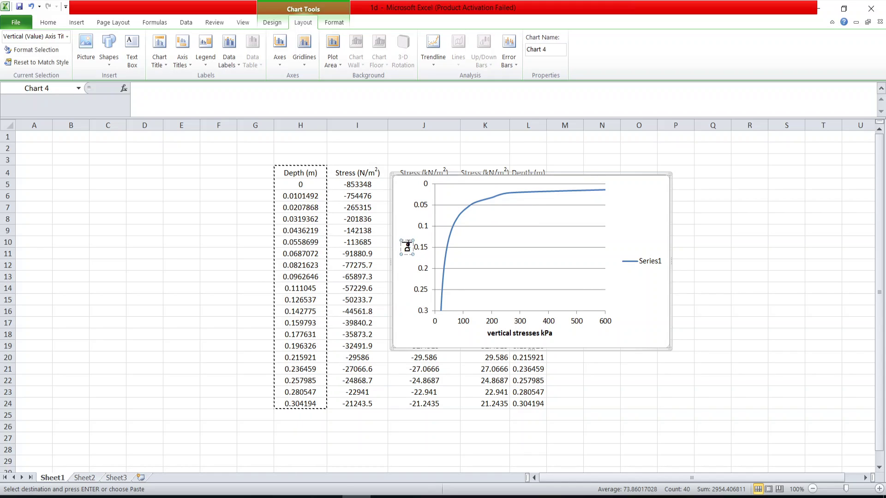
type("pth (m)")
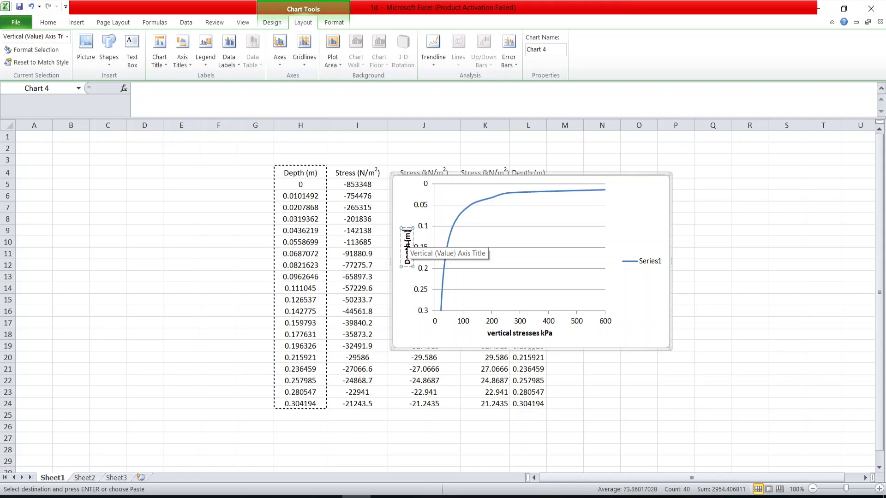
left_click(690, 277)
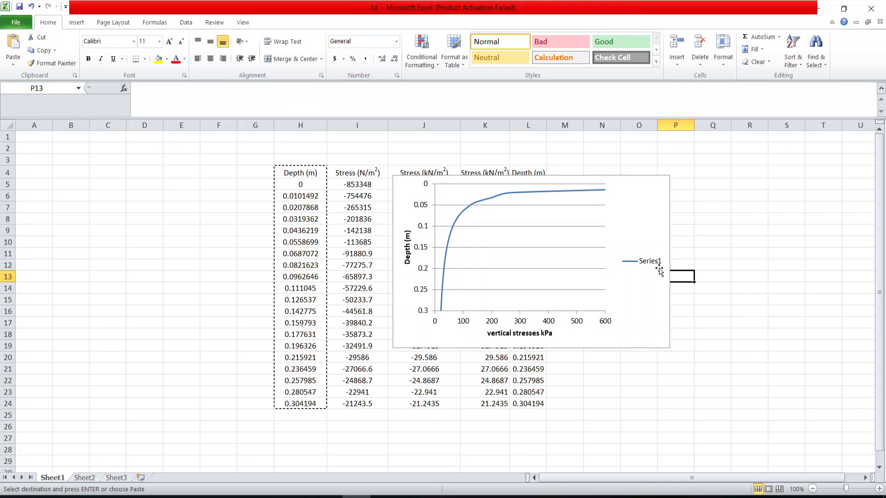
Delete the chart's legend, then view the results comparison slide in PowerPoint and return to Excel
left_click(641, 257)
key("Delete")
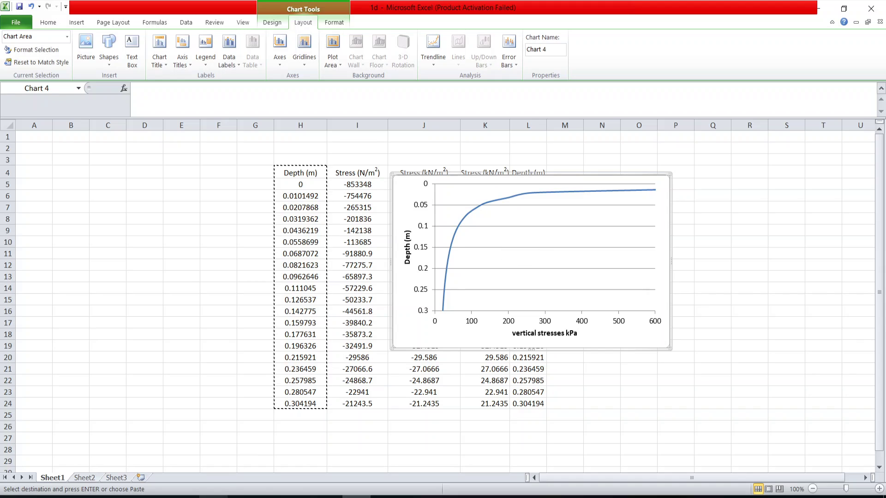
key("alt+Tab")
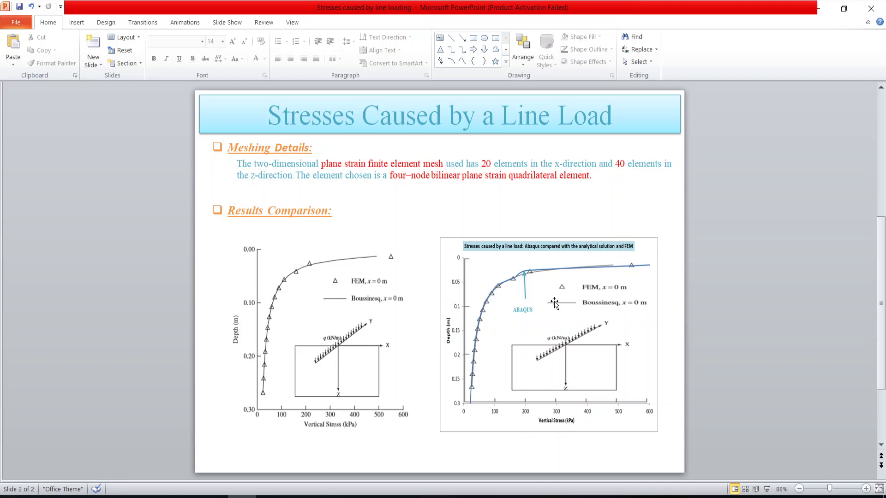
left_click(271, 496)
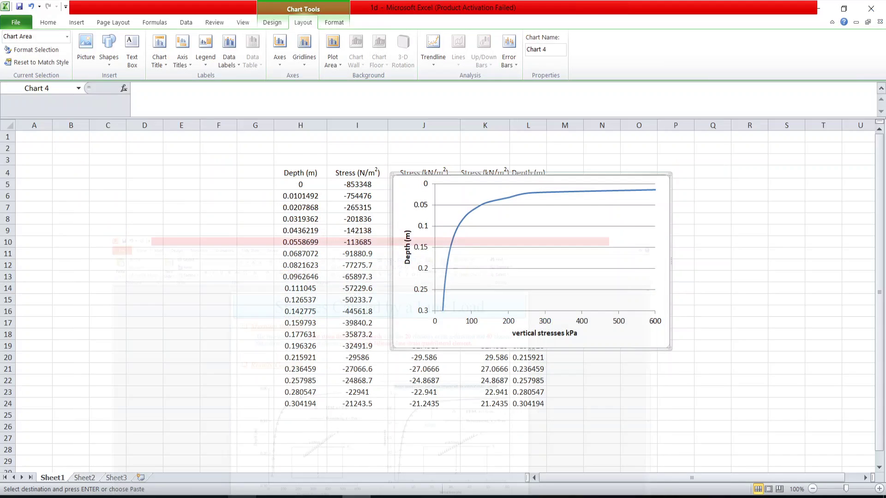
Fill the chart's plot area with the reference graph picture Capture8 from the Desktop and close the formatting dialog
left_click(568, 240)
double_click(568, 240)
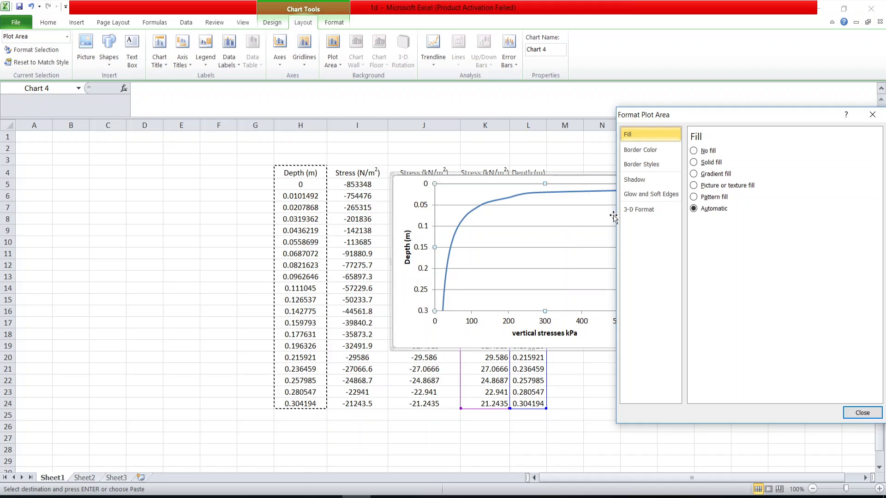
left_click(702, 186)
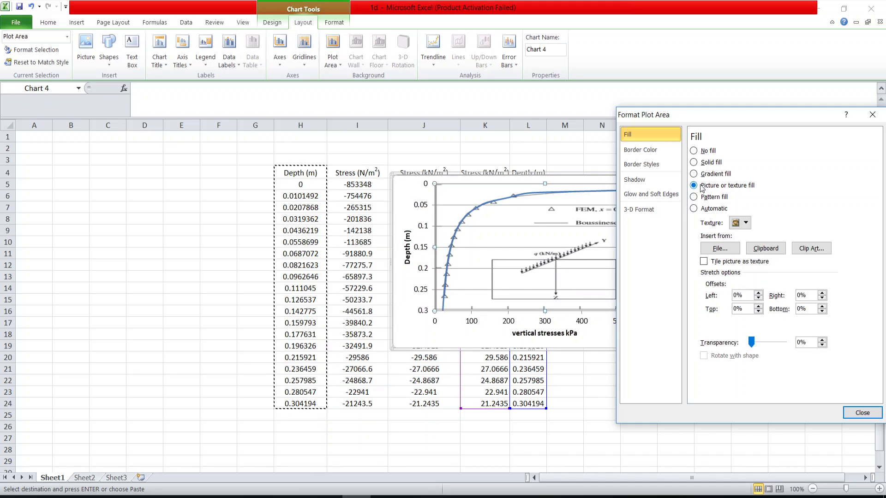
left_click(719, 251)
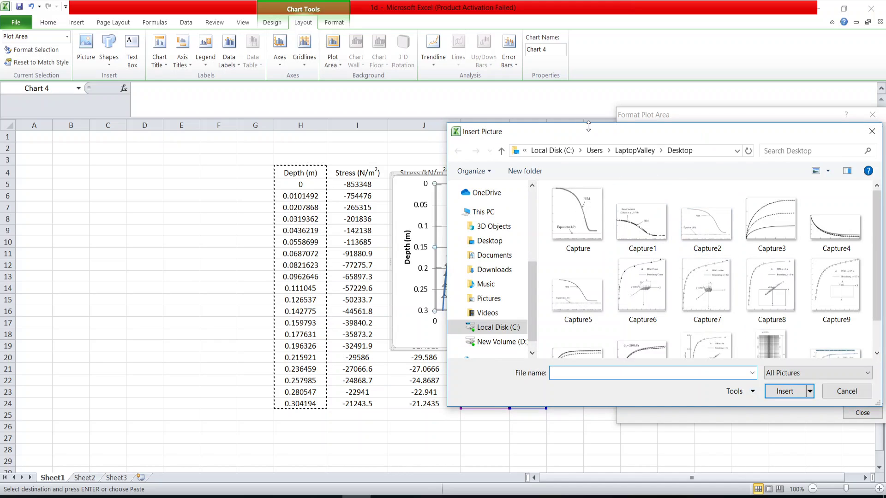
left_click_drag(582, 132, 418, 90)
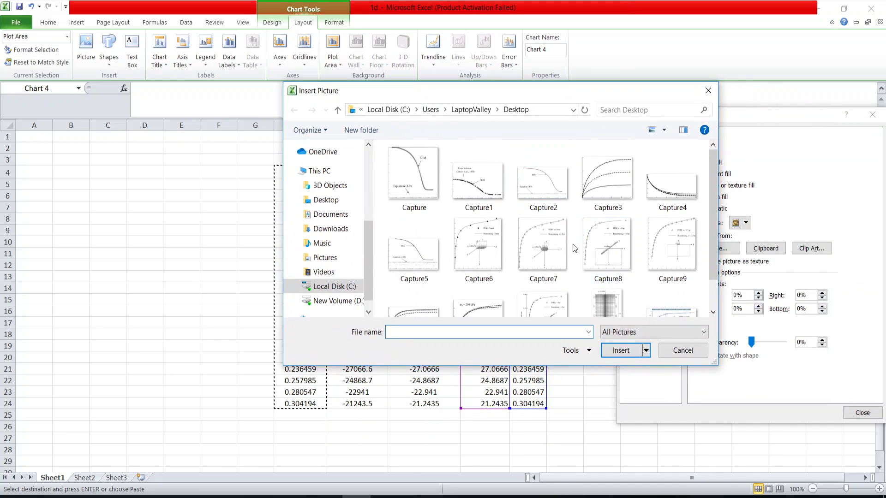
left_click(600, 243)
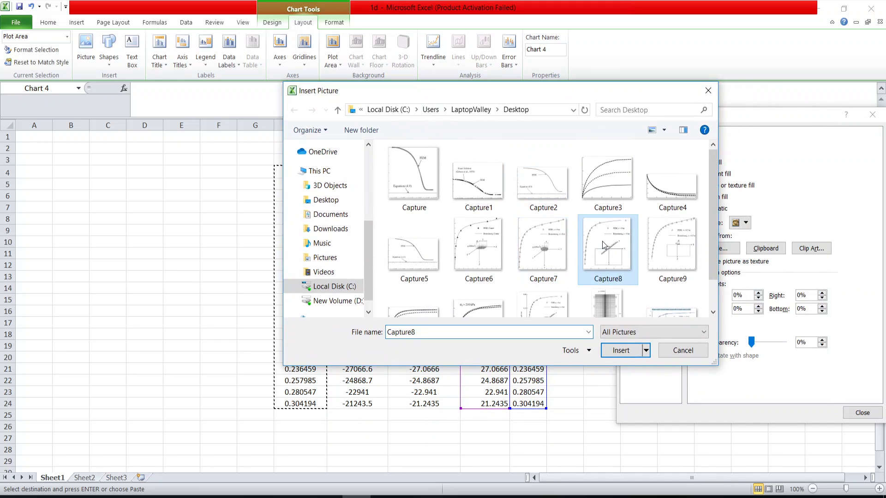
left_click(621, 350)
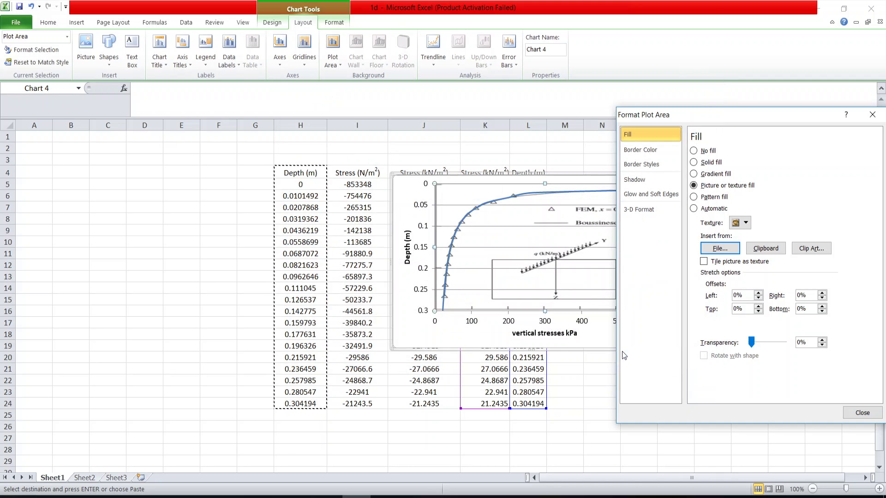
left_click(860, 414)
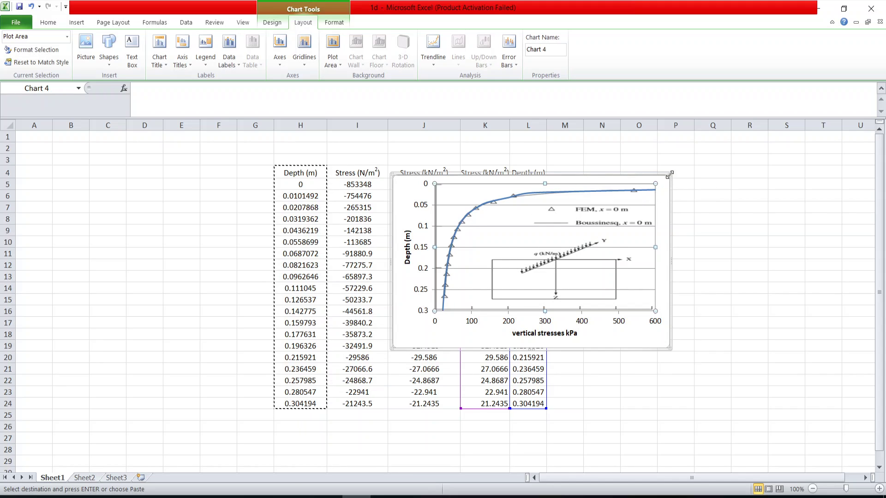
Enlarge the chart from its upper-right corner to compare the stress curve with the reference graph behind it
left_click_drag(670, 174, 679, 136)
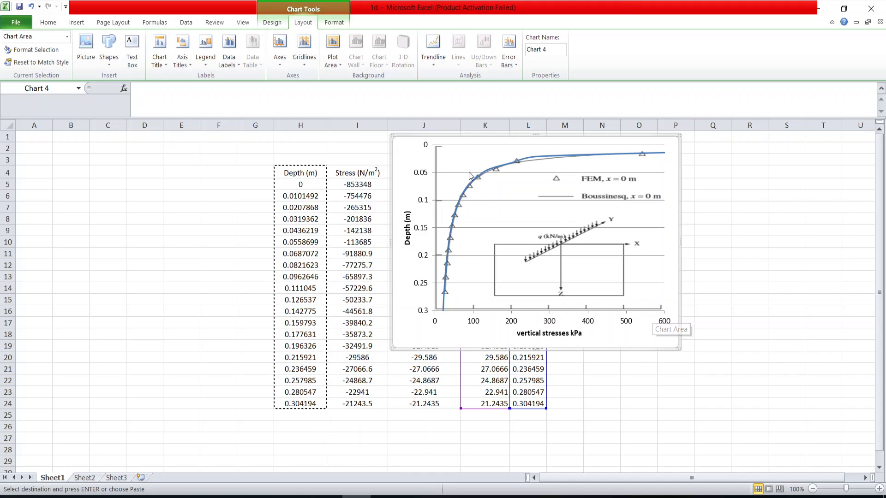
mouse_move(497, 168)
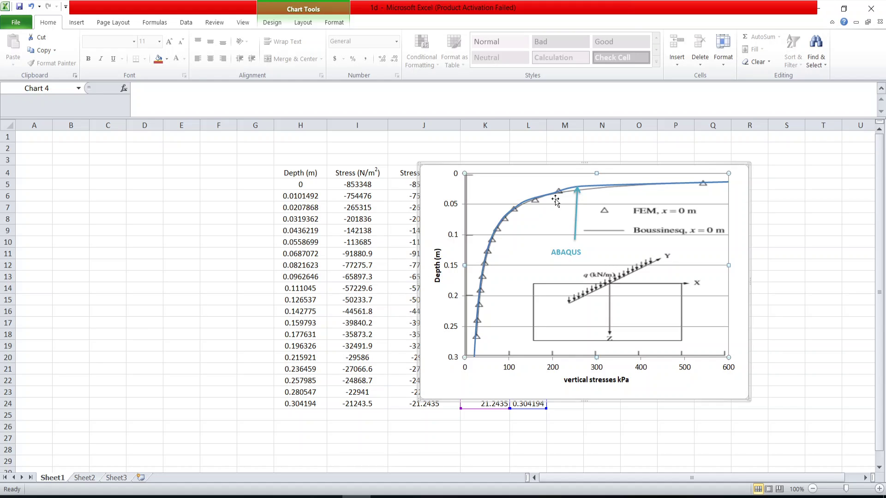
mouse_move(576, 189)
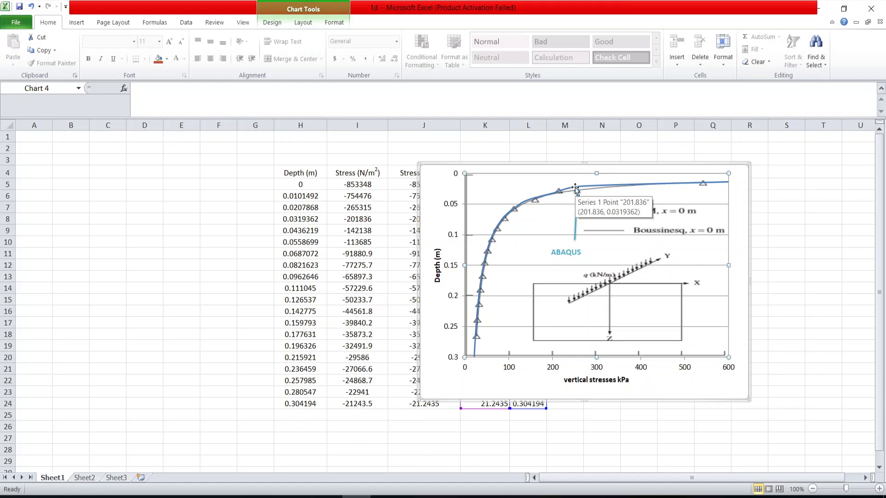